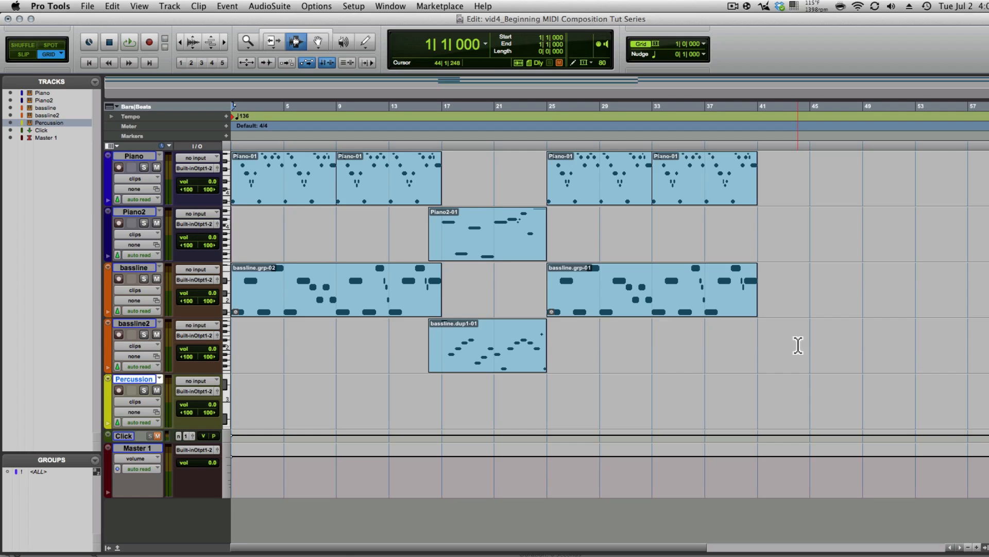
# - Play the session from the start and check the Percussion track's Xpand2 instrument in the mixer
pyautogui.press('space')
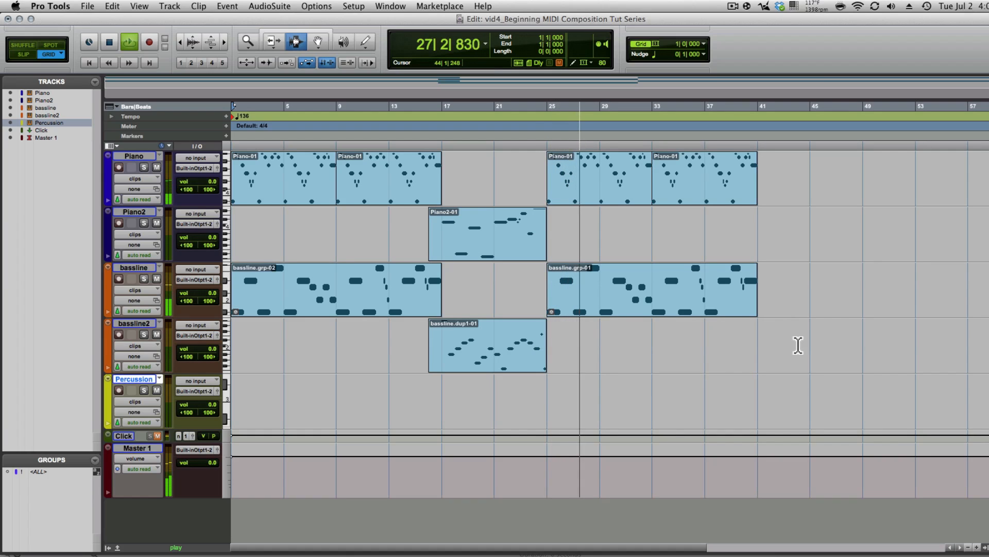
pyautogui.press('space')
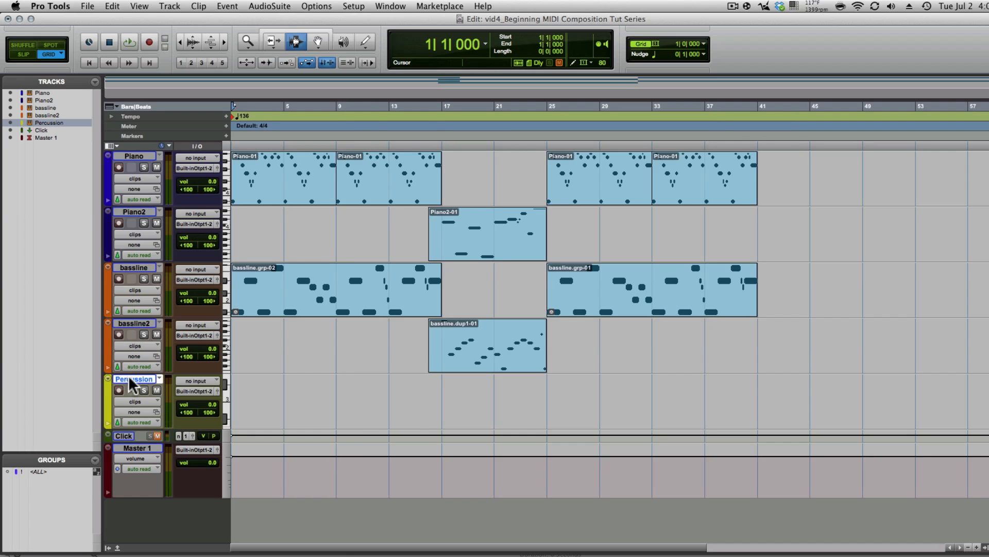
pyautogui.press('super+equal')
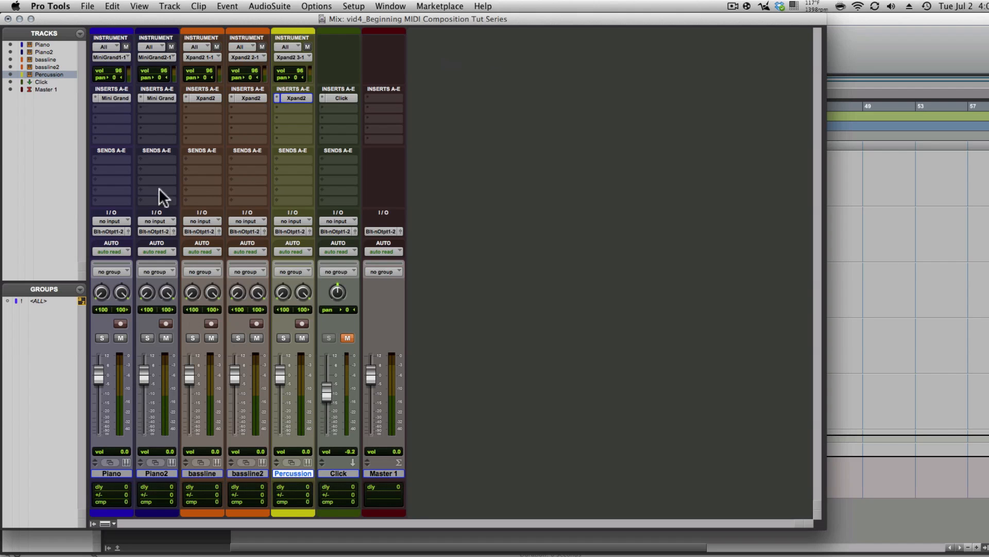
pyautogui.click(287, 98)
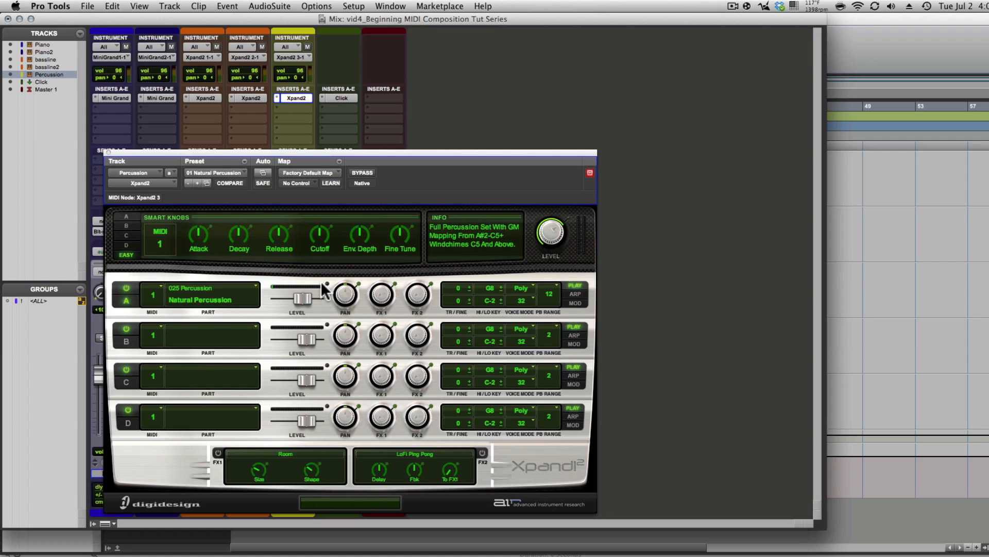
pyautogui.press('super+=')
pyautogui.click(108, 153)
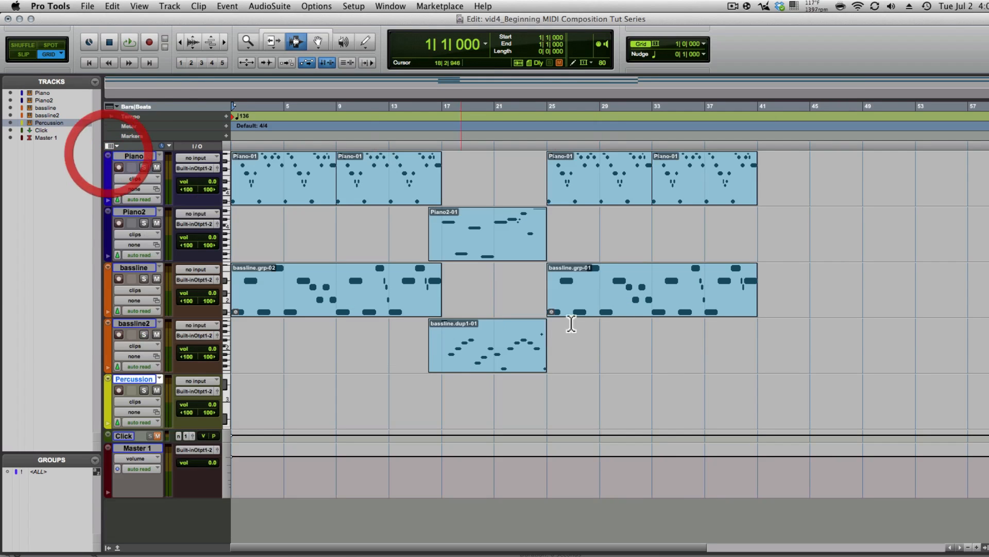
# - Arm the Percussion track and record a new percussion part from bar 1
pyautogui.click(334, 405)
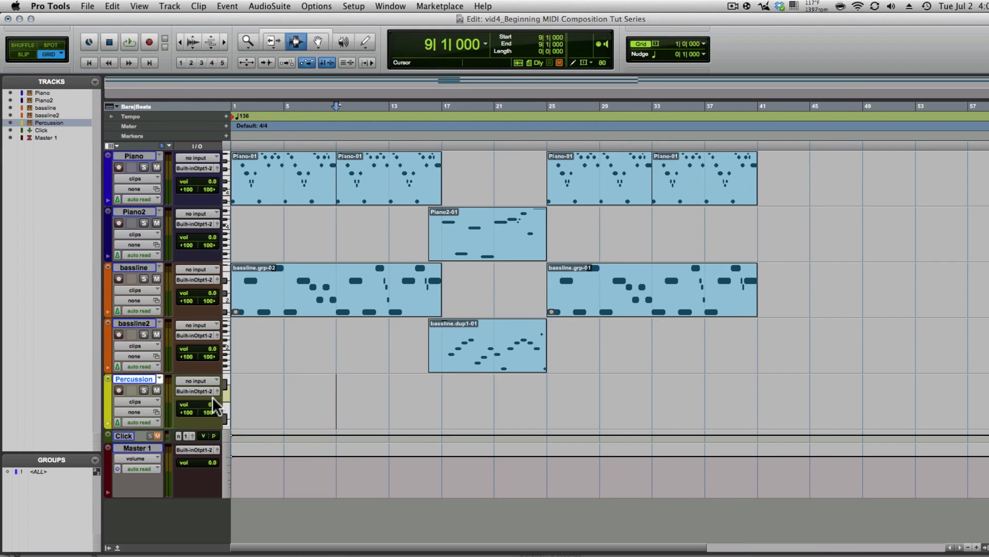
pyautogui.click(118, 390)
pyautogui.press('Return')
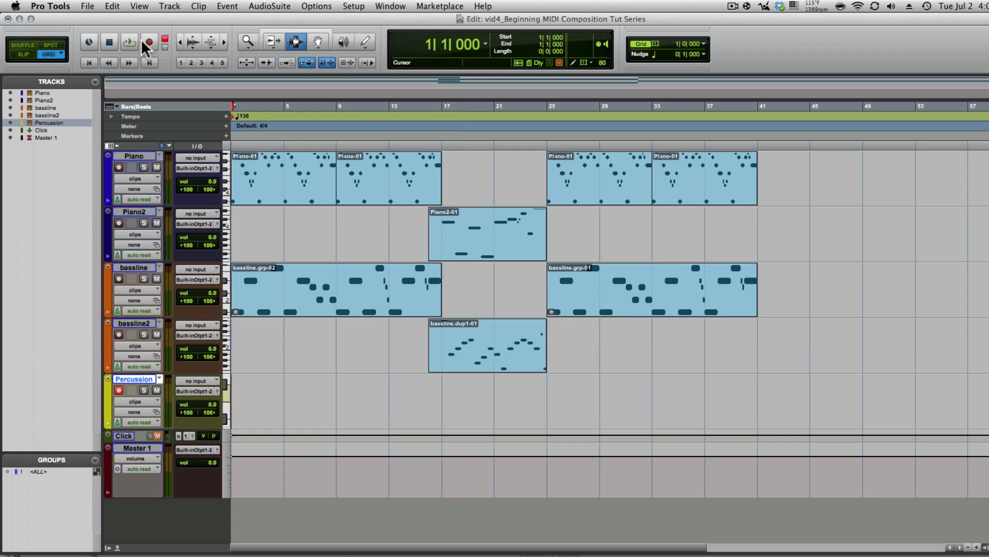
pyautogui.click(144, 41)
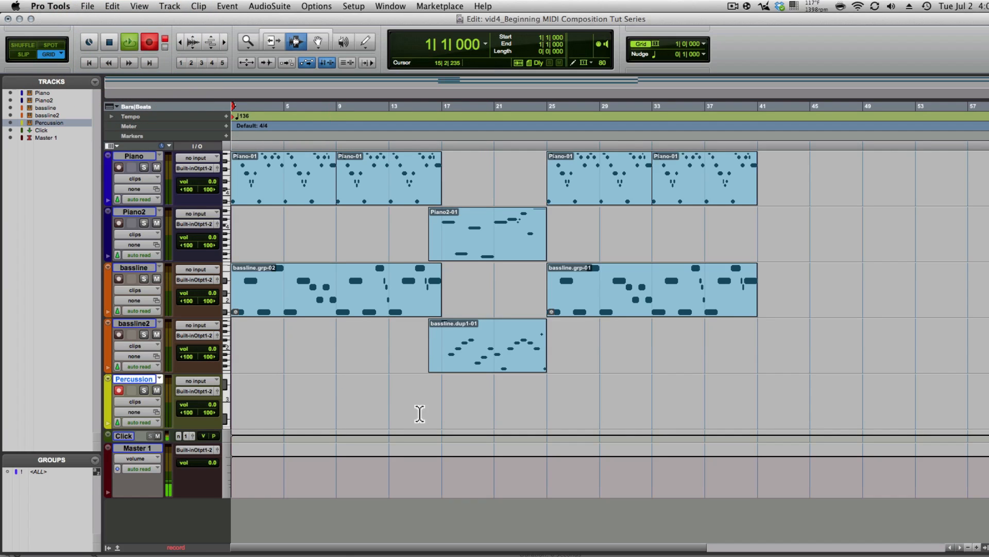
pyautogui.press('super+space')
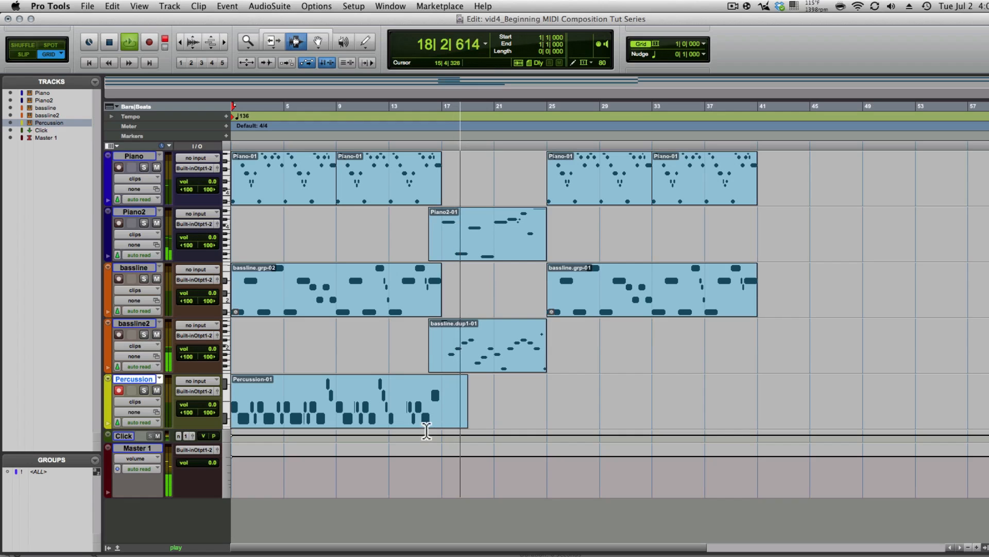
pyautogui.press('space')
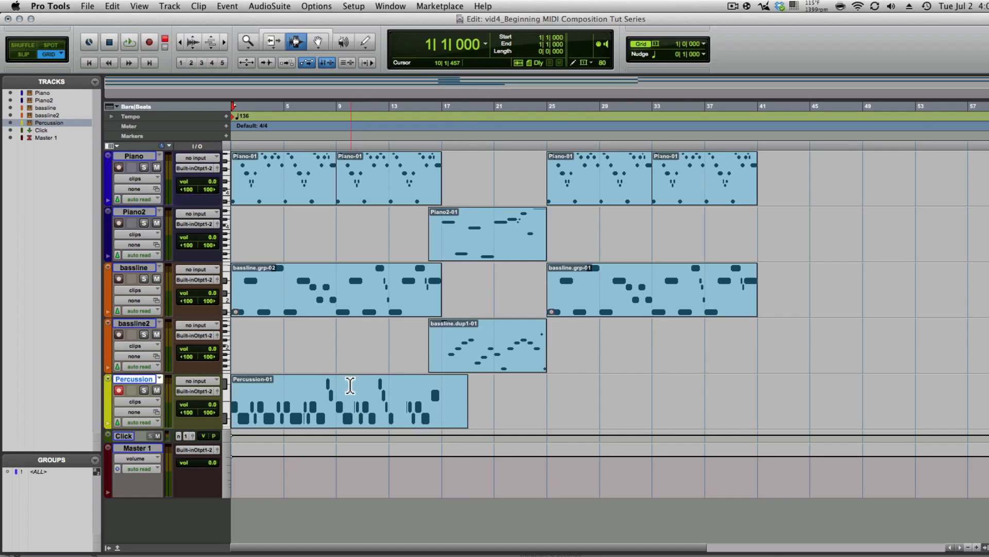
# - Glance at the Percussion notes, then adjust the Xpand2 master level while playing back
pyautogui.doubleClick(384, 402)
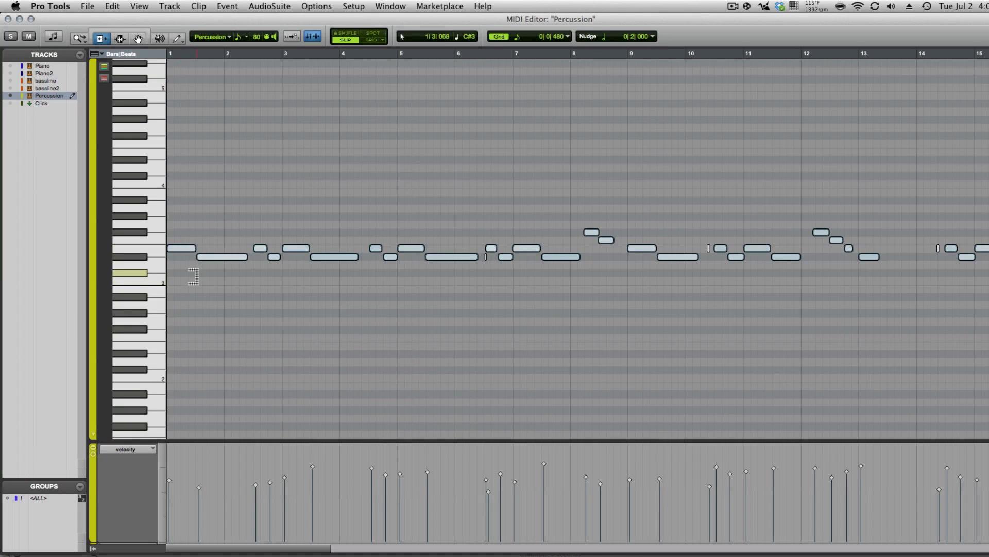
pyautogui.press('super+w')
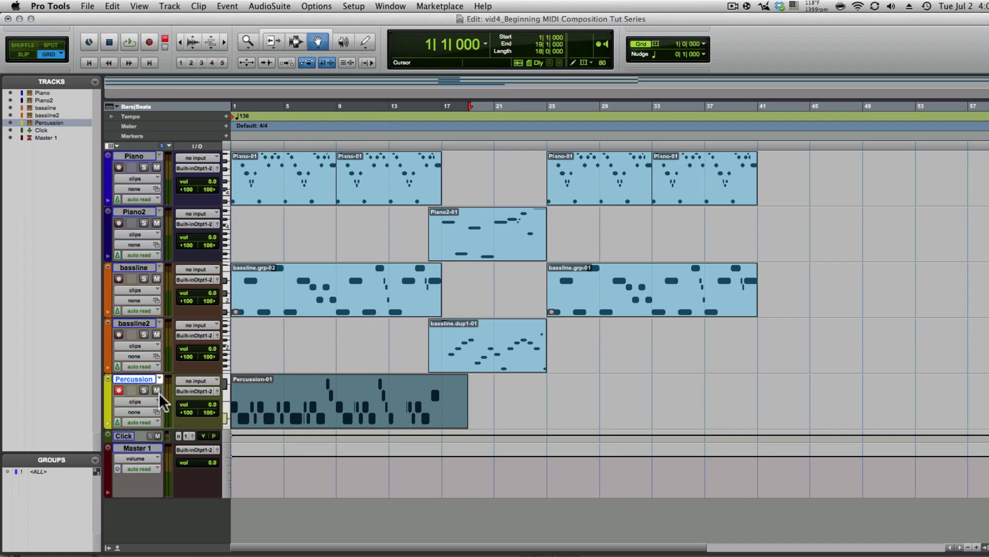
pyautogui.press('super+equal')
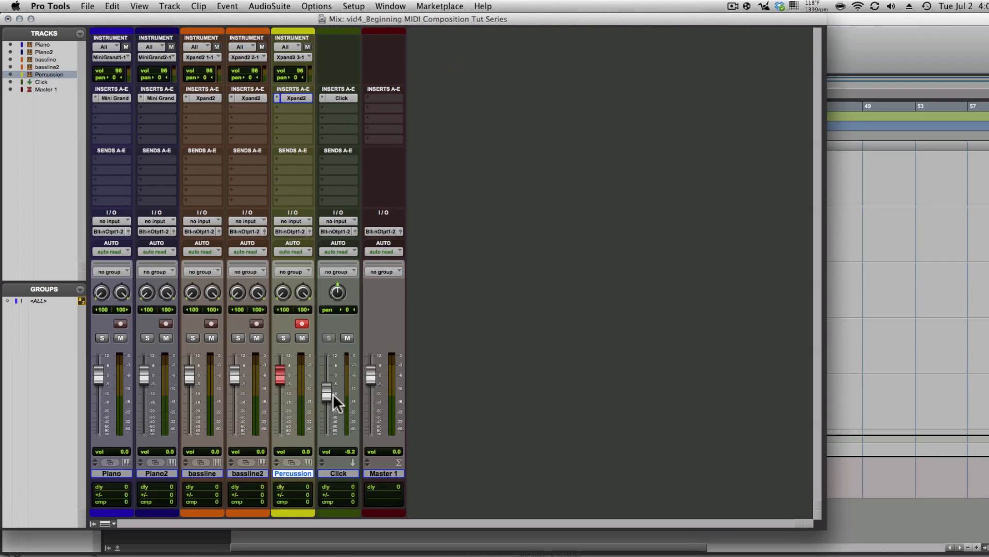
pyautogui.click(286, 98)
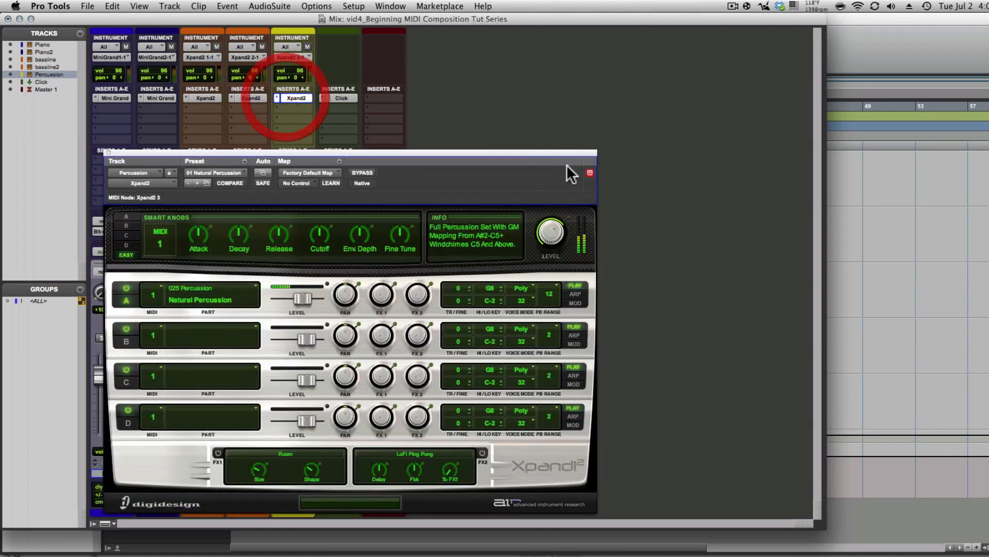
pyautogui.click(551, 231)
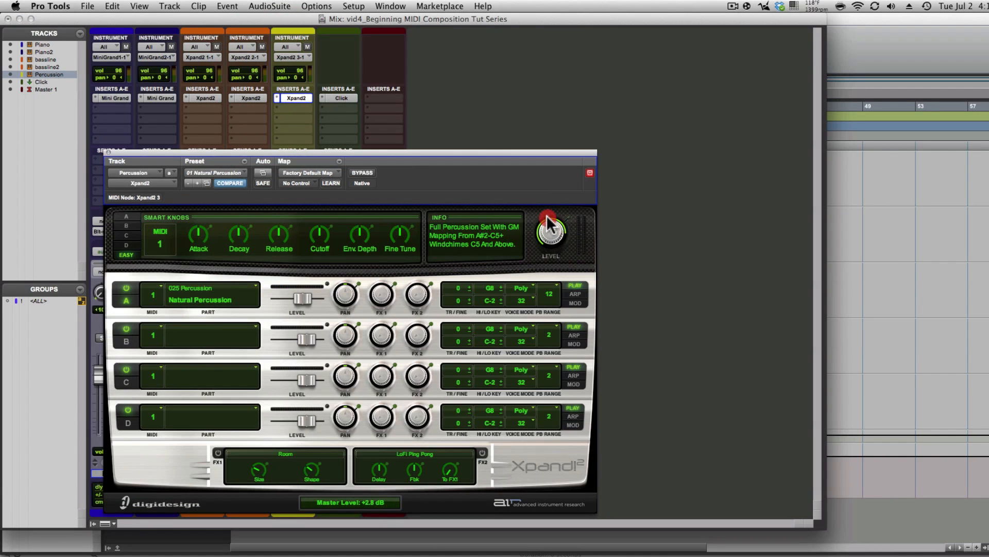
pyautogui.press('space')
pyautogui.click(108, 153)
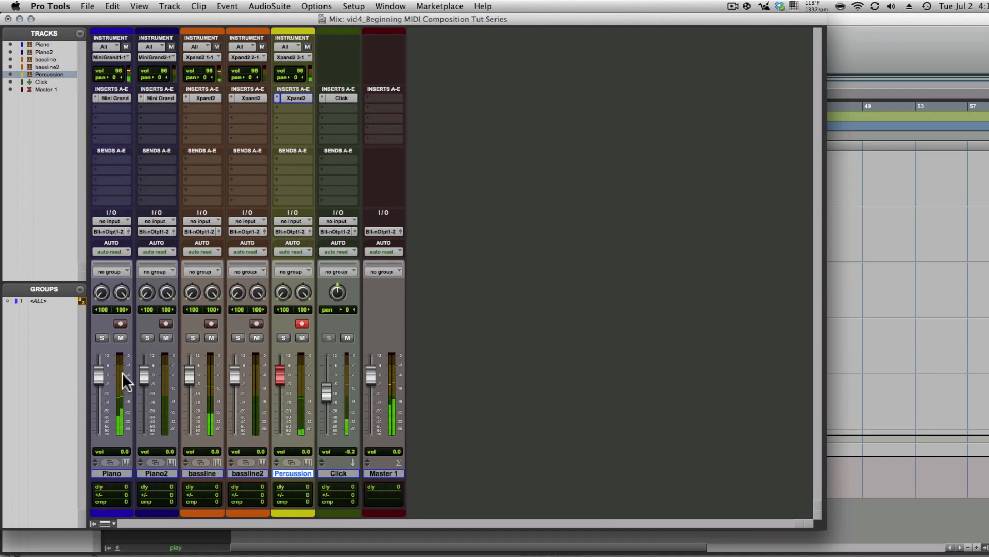
# - Mute the Click track and check the Xpand2 instrument again in the Mix window
pyautogui.hotkey('ctrl', '=')
pyautogui.hotkey('ctrl', '=')
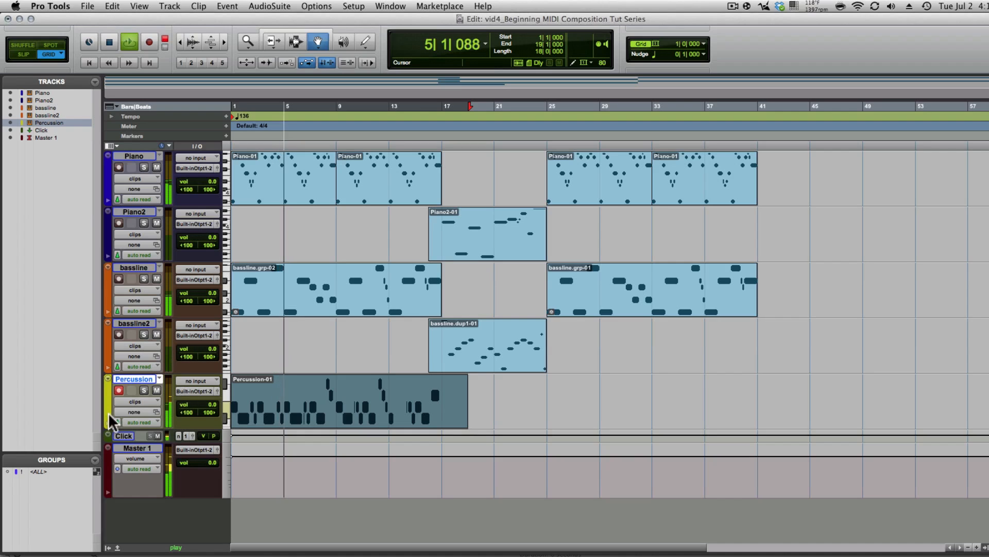
pyautogui.click(157, 436)
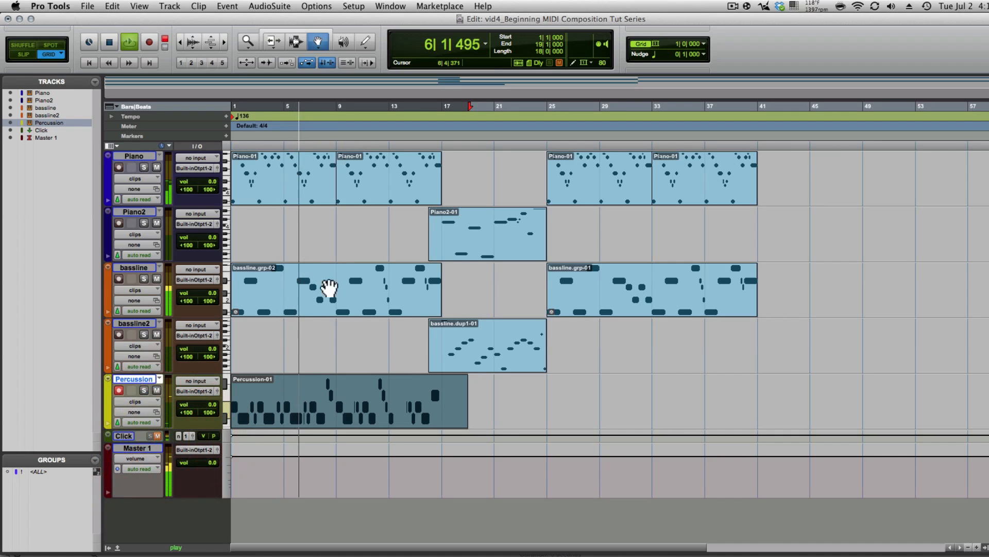
pyautogui.hotkey('ctrl', '=')
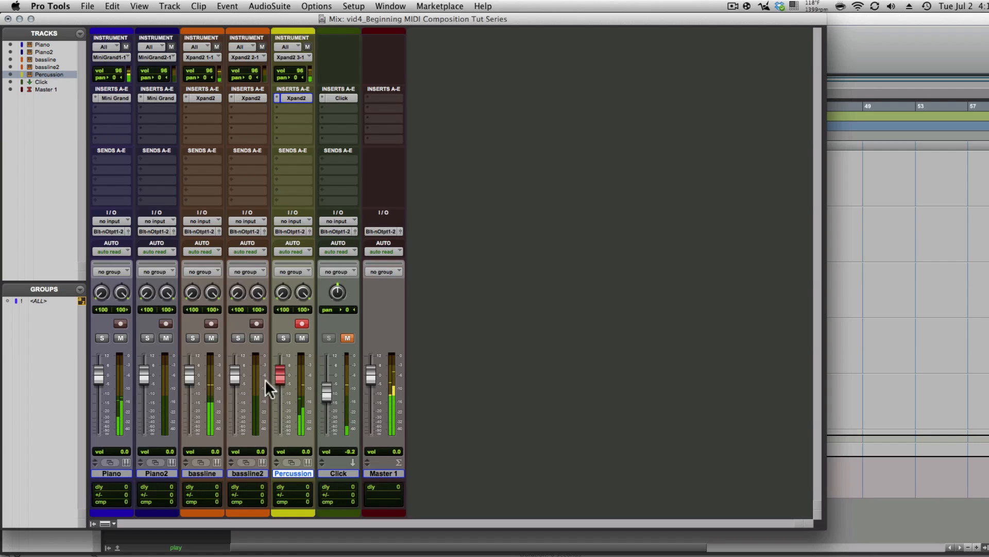
pyautogui.click(295, 98)
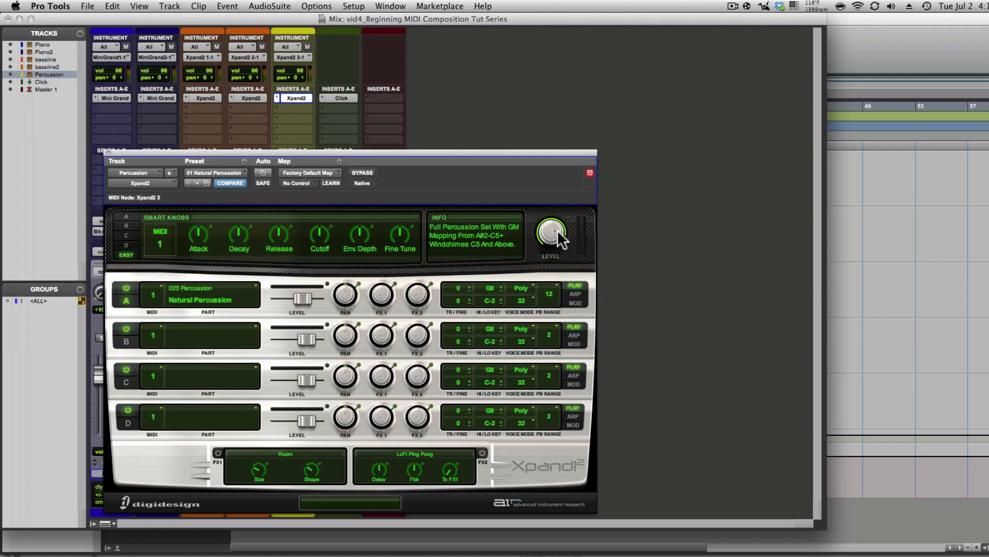
pyautogui.click(108, 152)
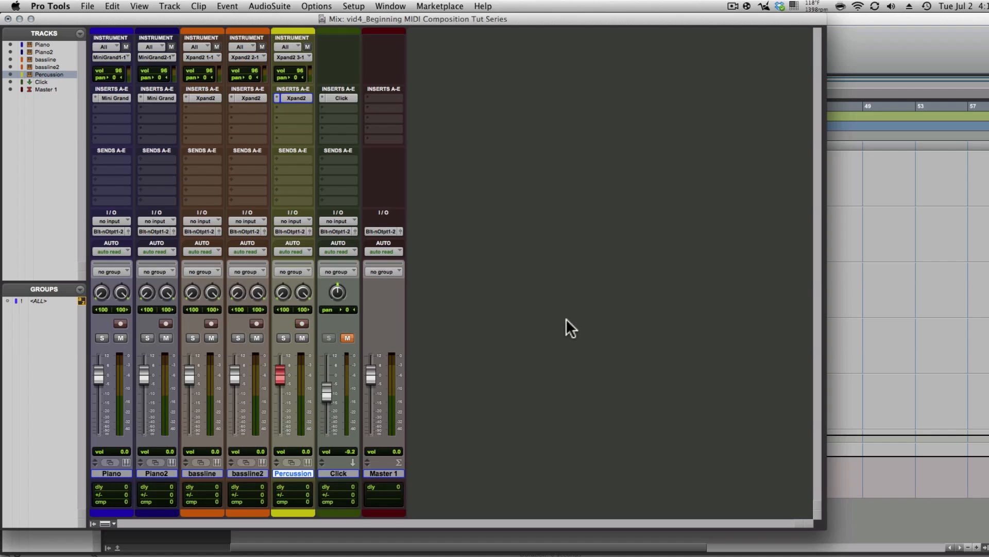
# - In the Percussion MIDI Editor, raise the note near bar 6 beat 4 from velocity 65 to 86
pyautogui.hotkey('ctrl', '=')
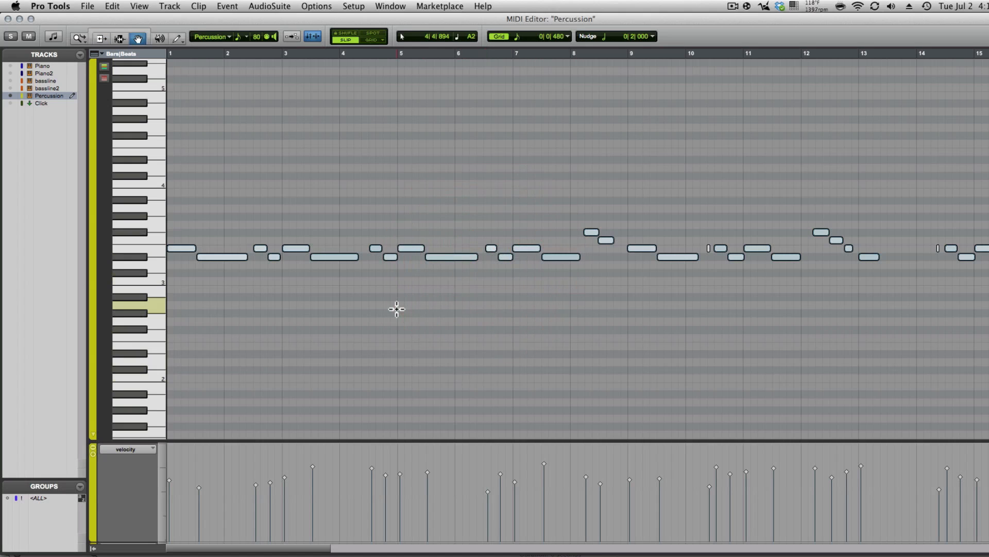
pyautogui.hotkey('ctrl', 'a')
pyautogui.press('space')
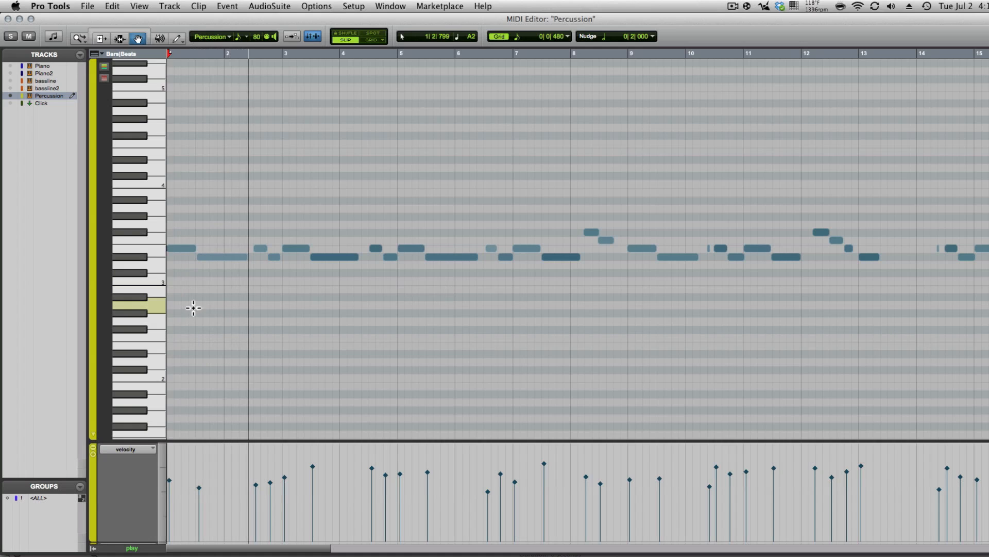
pyautogui.moveTo(193, 468)
pyautogui.mouseDown()
pyautogui.moveTo(217, 506)
pyautogui.moveTo(199, 479)
pyautogui.mouseUp()
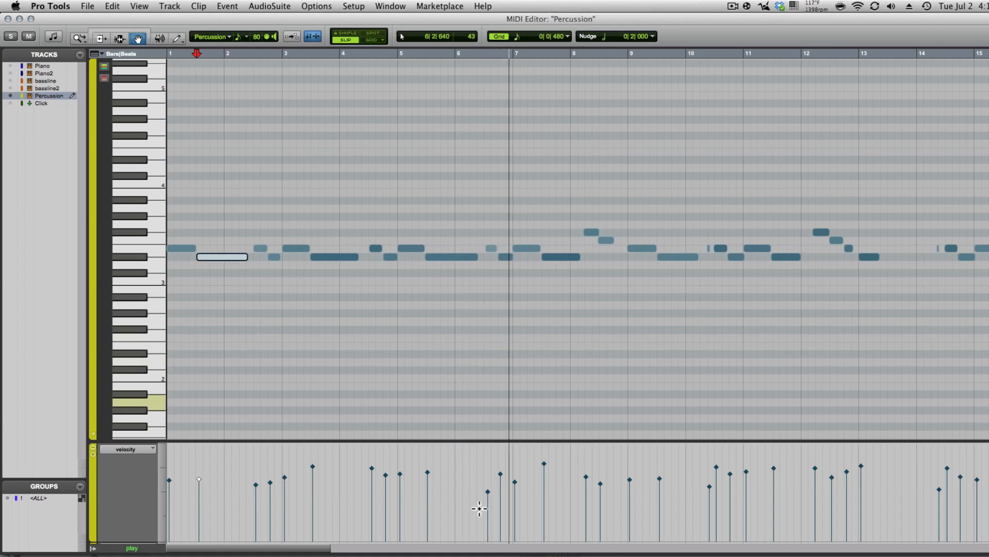
pyautogui.click(488, 493)
pyautogui.moveTo(488, 493); pyautogui.dragTo(485, 475)
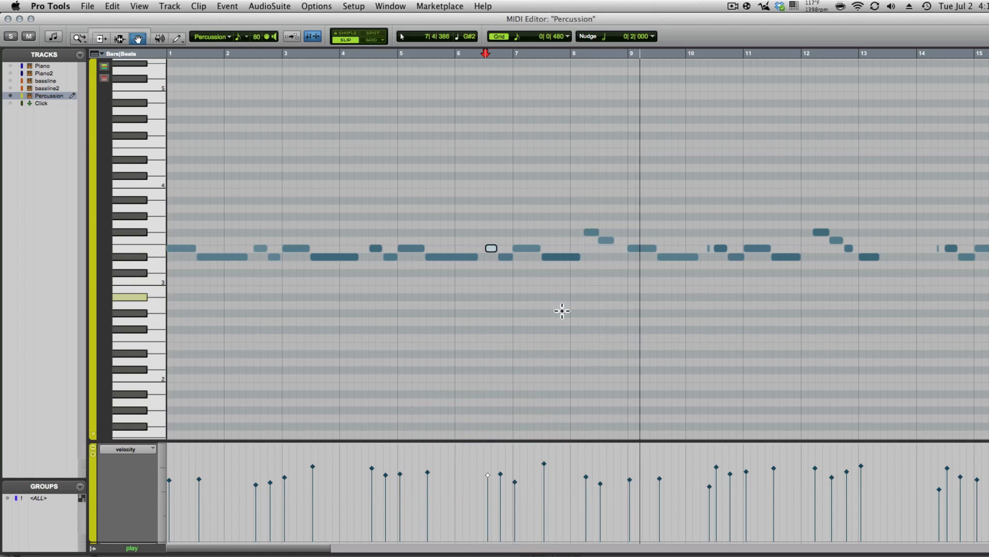
# - Delete the four notes near bars 12–13
pyautogui.hscroll(5, 562, 310)
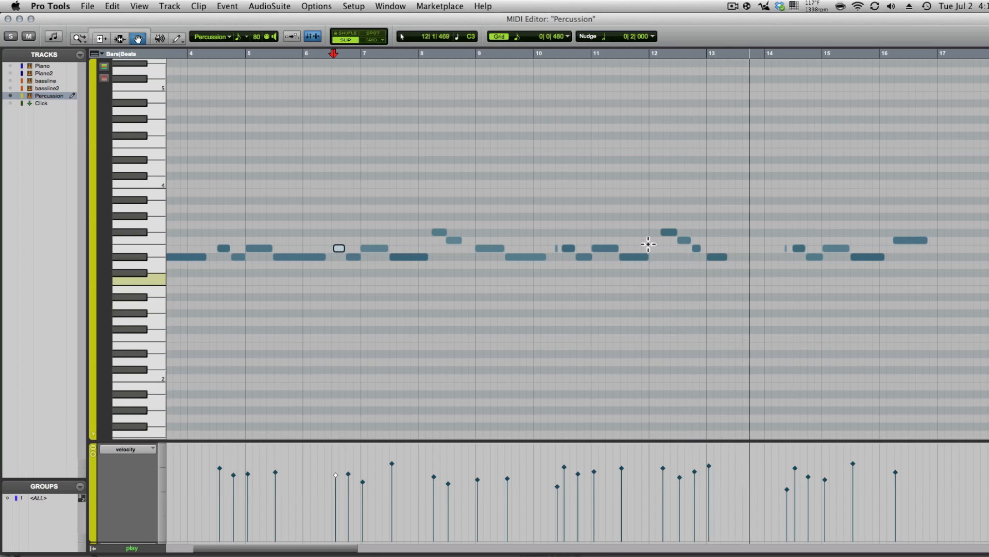
pyautogui.press('space')
pyautogui.moveTo(656, 204); pyautogui.dragTo(724, 286)
pyautogui.press('Delete')
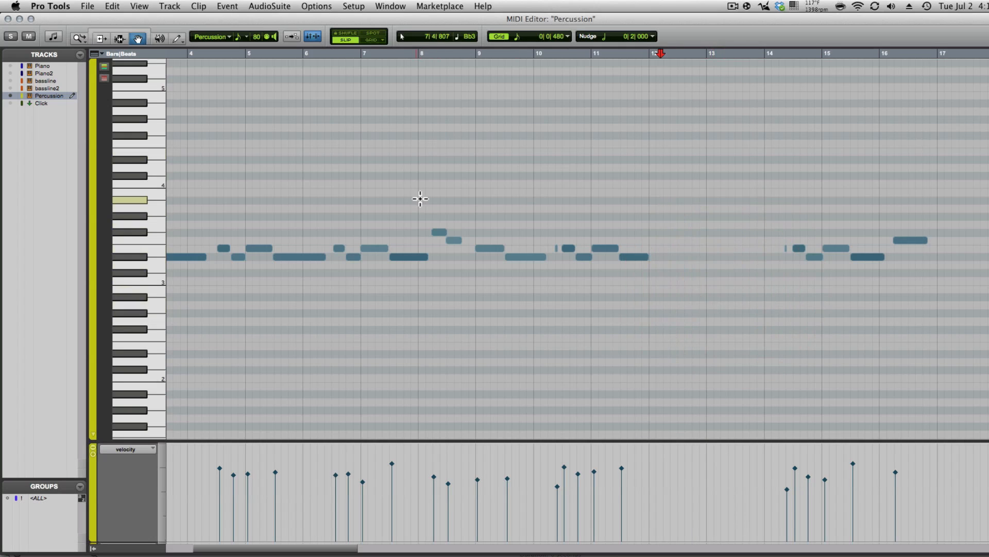
# - Audition from bar 9, then Option-drag a copy of the four bar-4 notes to bar 12
pyautogui.hscroll(-5, 483, 279)
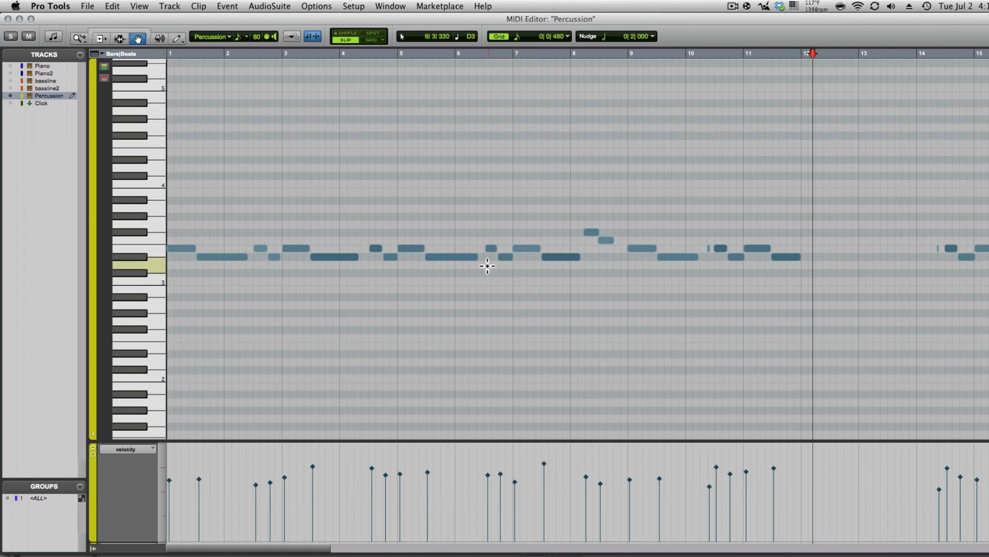
pyautogui.click(607, 122)
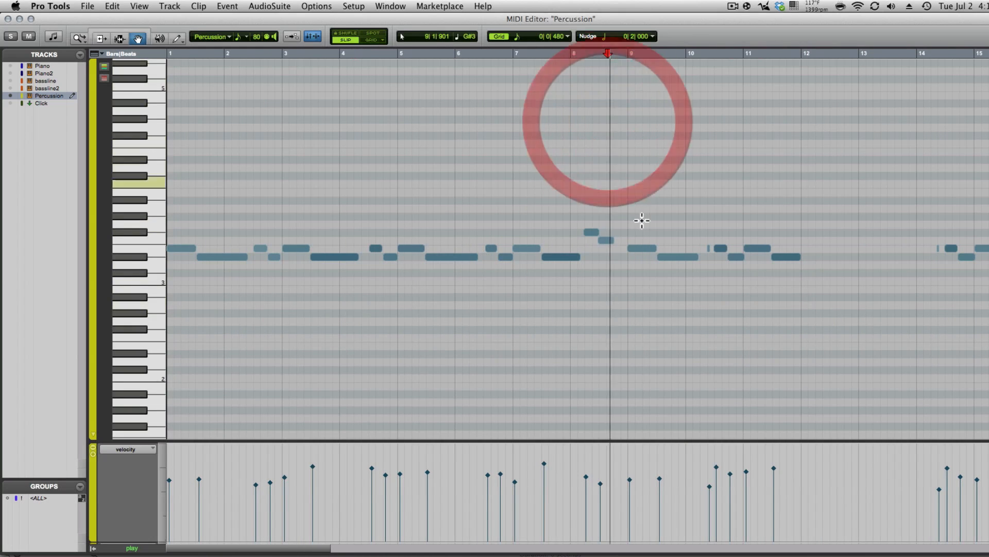
pyautogui.press('space')
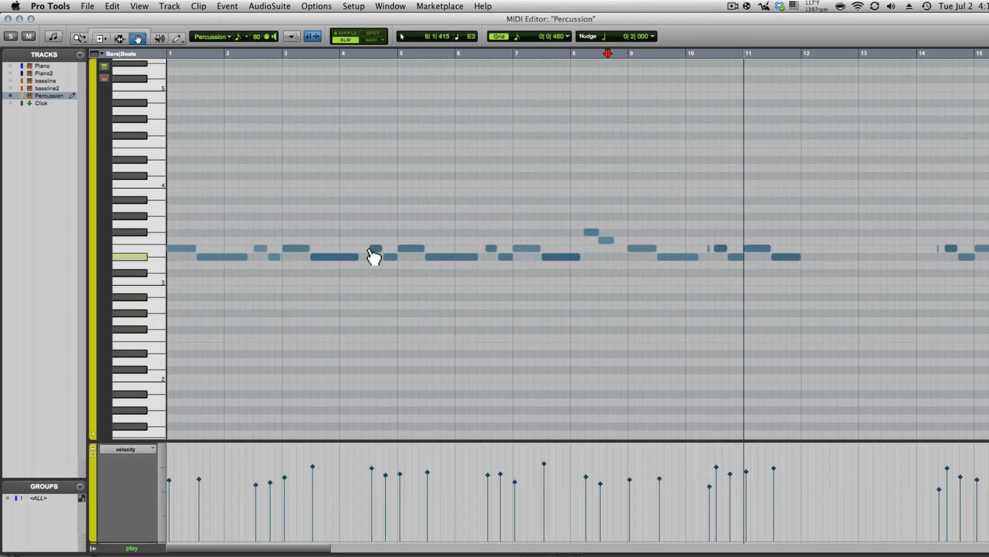
pyautogui.press('space')
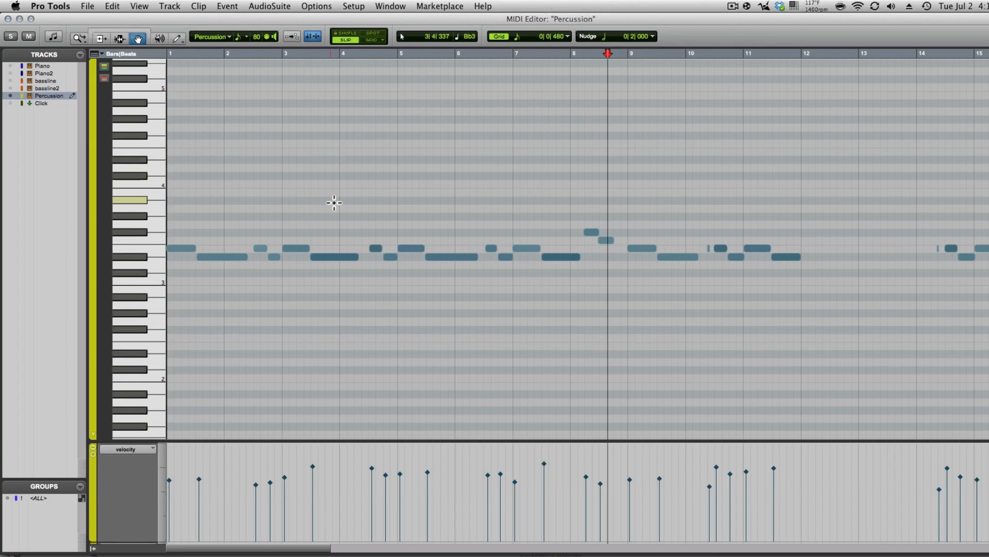
pyautogui.moveTo(375, 213); pyautogui.dragTo(480, 303)
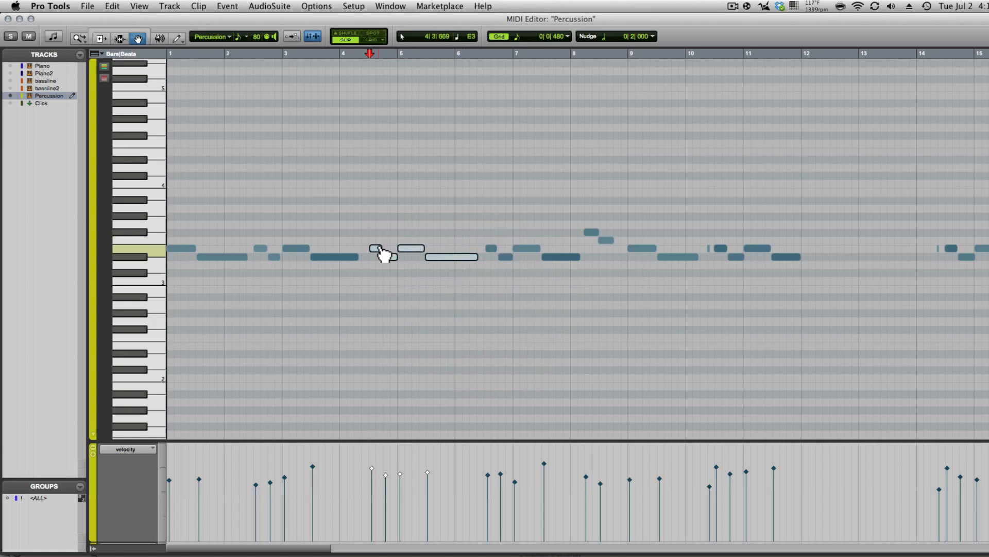
pyautogui.moveTo(379, 247); pyautogui.dragTo(851, 253)
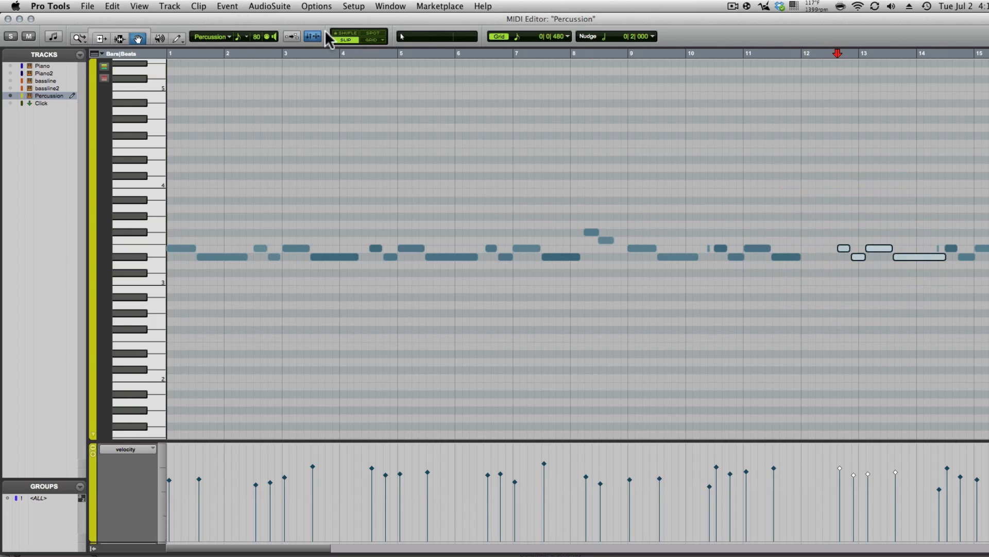
# - Switch to Grid mode and audition the Percussion part from bar 8
pyautogui.click(373, 40)
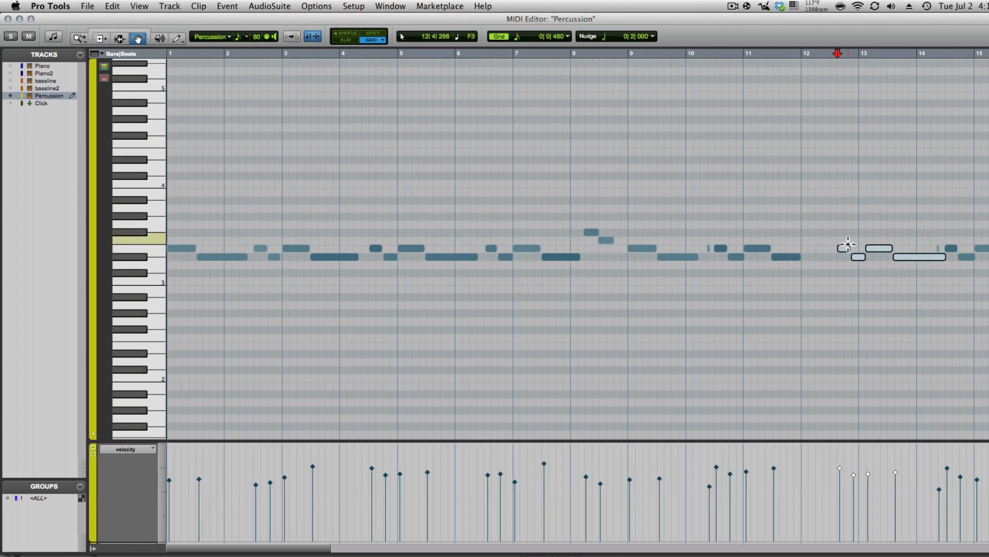
pyautogui.click(758, 250)
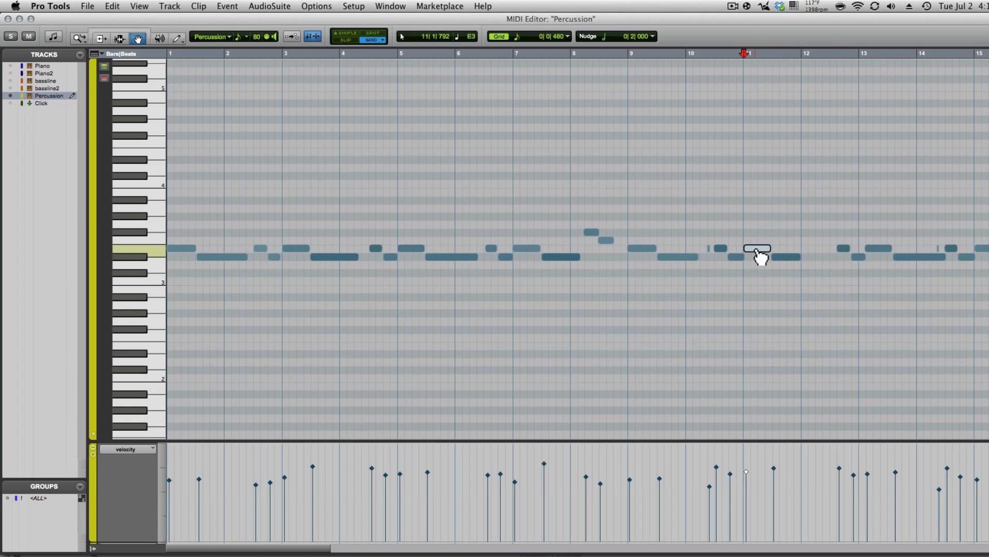
pyautogui.click(814, 249)
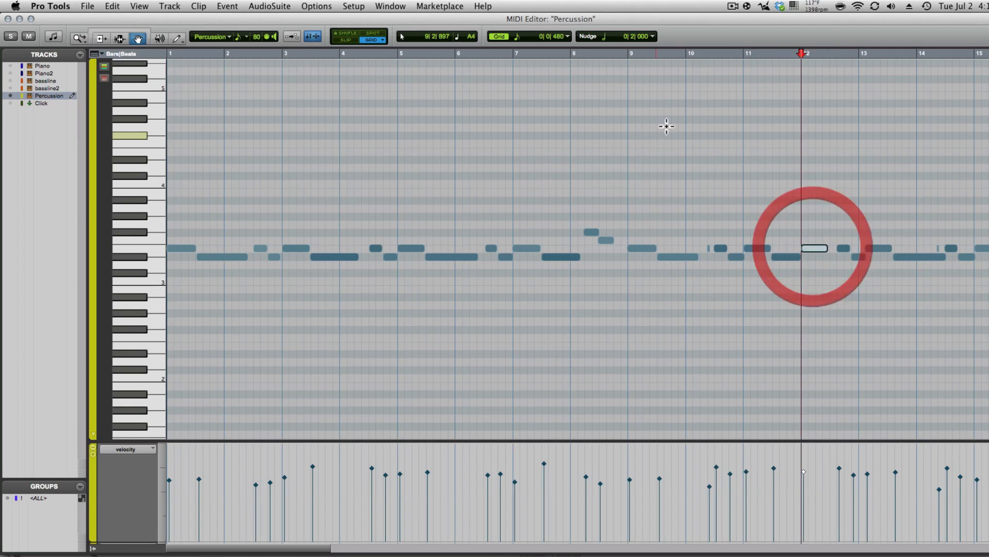
pyautogui.click(564, 154)
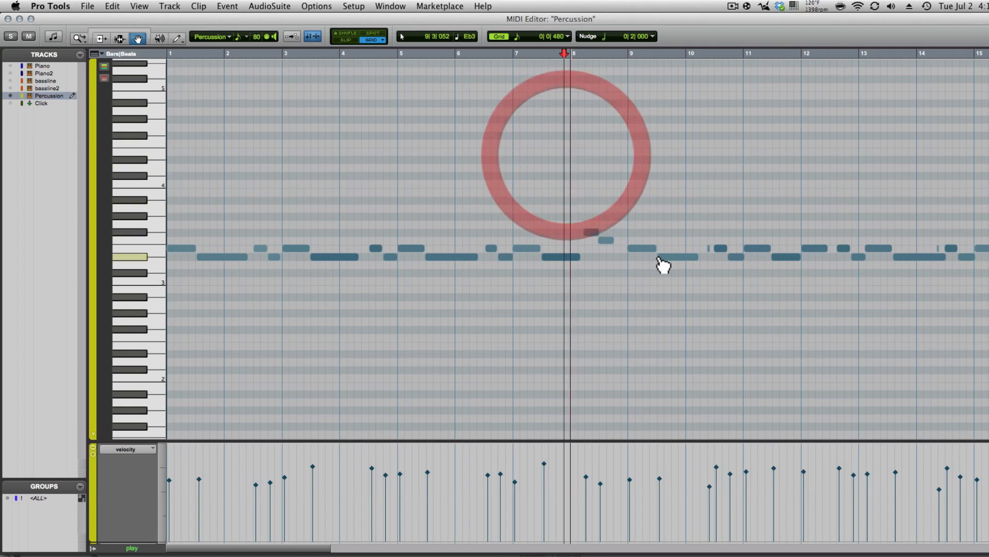
pyautogui.press('space')
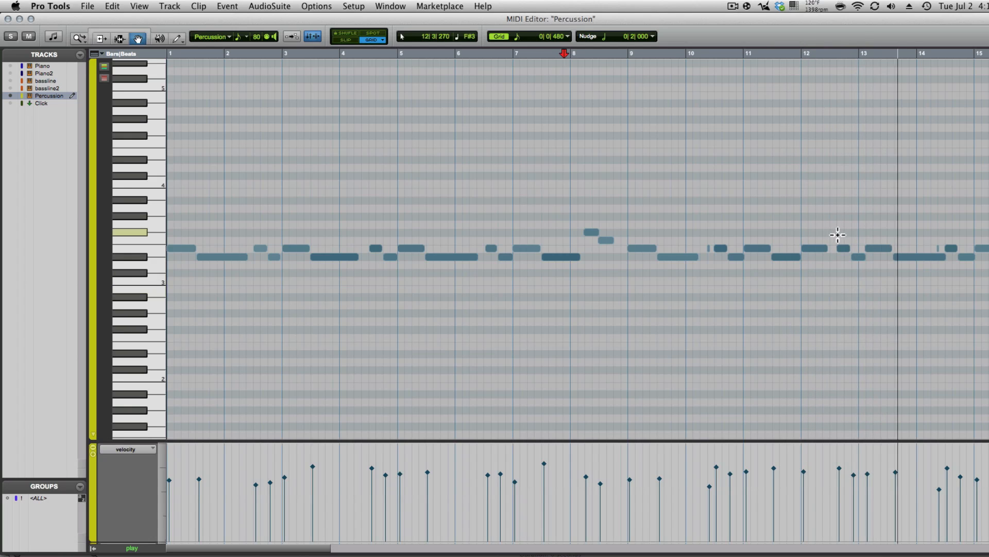
pyautogui.press('space')
# - Move the copied notes around bars 12–14 one grid step earlier and audition them
pyautogui.moveTo(826, 212); pyautogui.dragTo(903, 299)
pyautogui.moveTo(841, 216); pyautogui.dragTo(899, 282)
pyautogui.moveTo(843, 247); pyautogui.dragTo(836, 248)
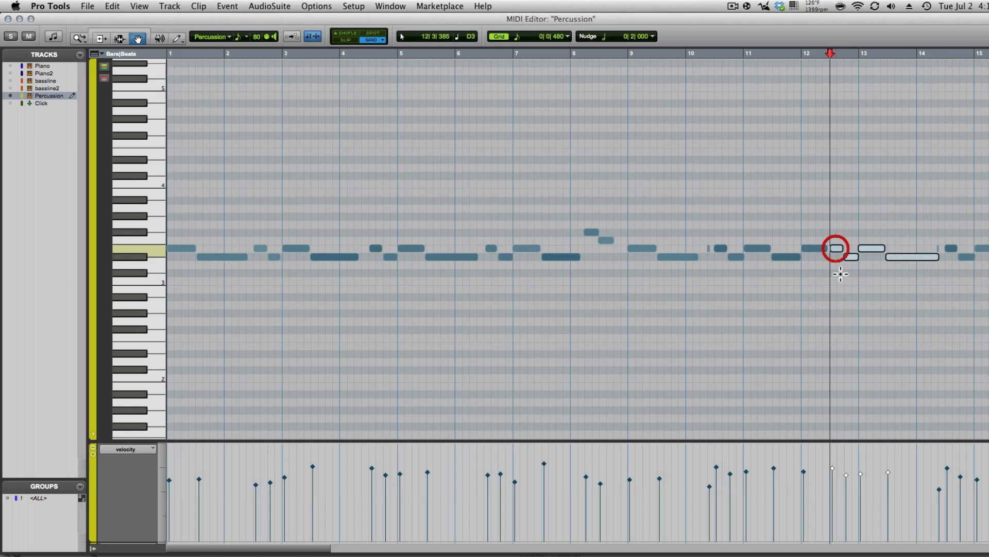
pyautogui.click(790, 190)
pyautogui.press('space')
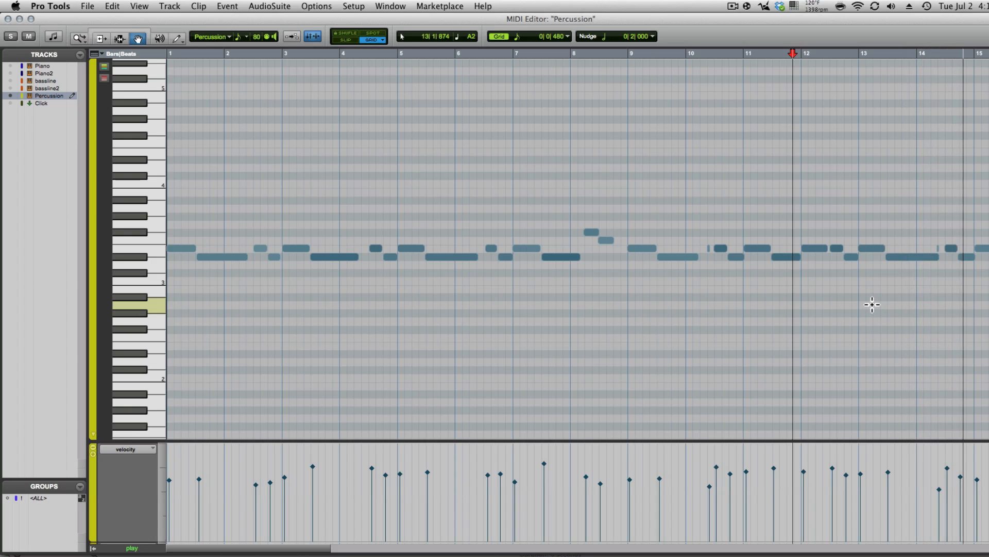
pyautogui.click(756, 186)
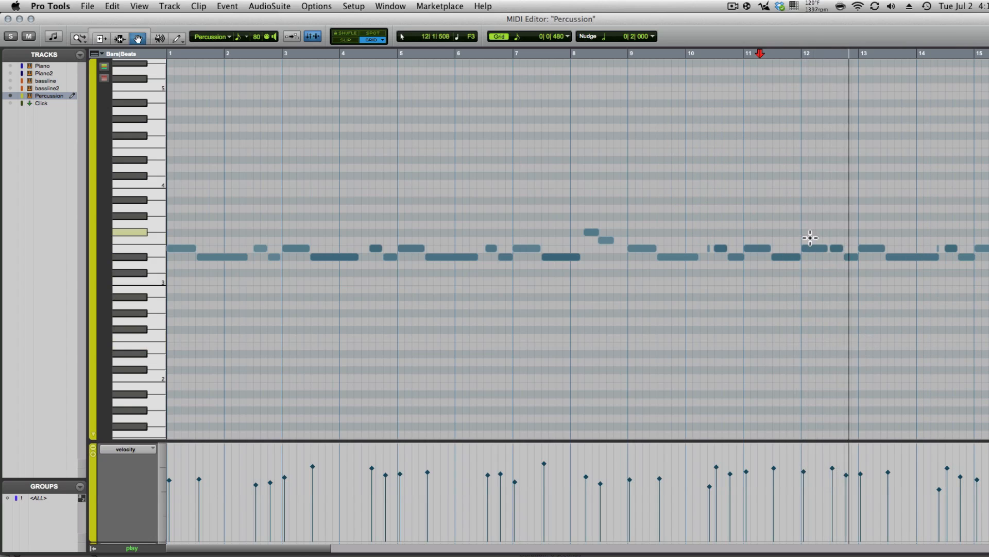
# - Raise one of the copied notes by a single pitch step and play it back
pyautogui.press('space')
pyautogui.moveTo(812, 253); pyautogui.dragTo(807, 244)
pyautogui.click(784, 210)
pyautogui.press('space')
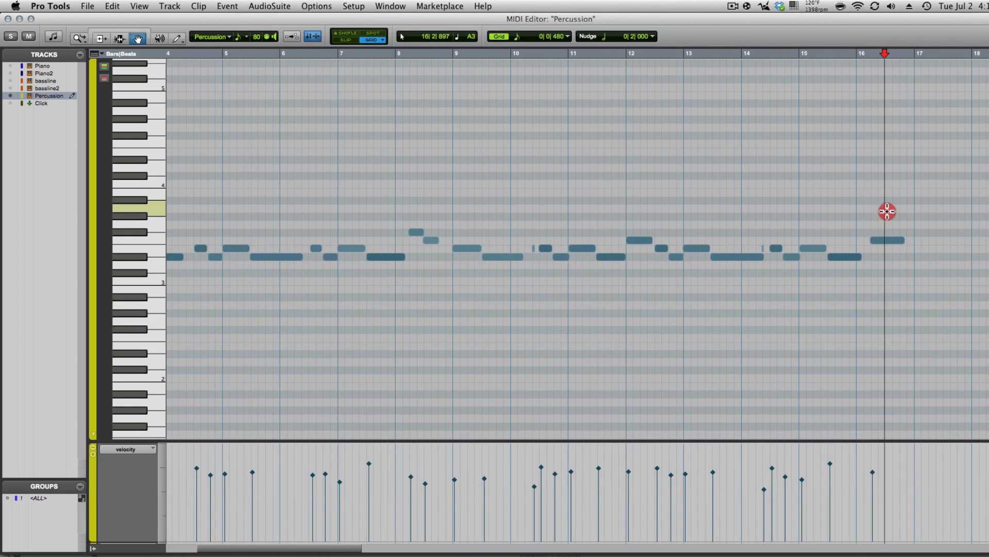
# - Delete the bar-16 note and audition the part's ending from bar 8
pyautogui.moveTo(887, 211); pyautogui.dragTo(901, 304)
pyautogui.press('Delete')
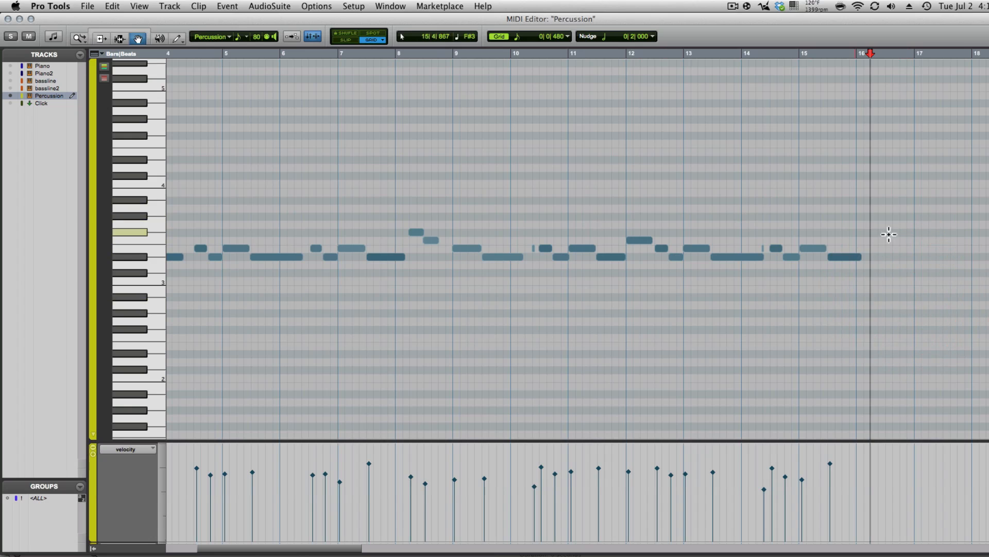
pyautogui.click(856, 257)
pyautogui.press('F6')
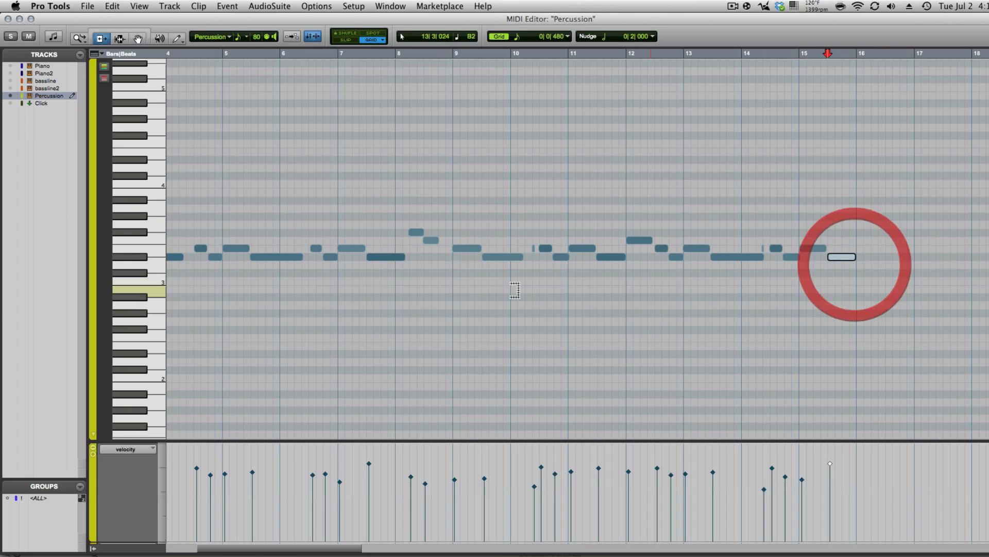
pyautogui.click(580, 167)
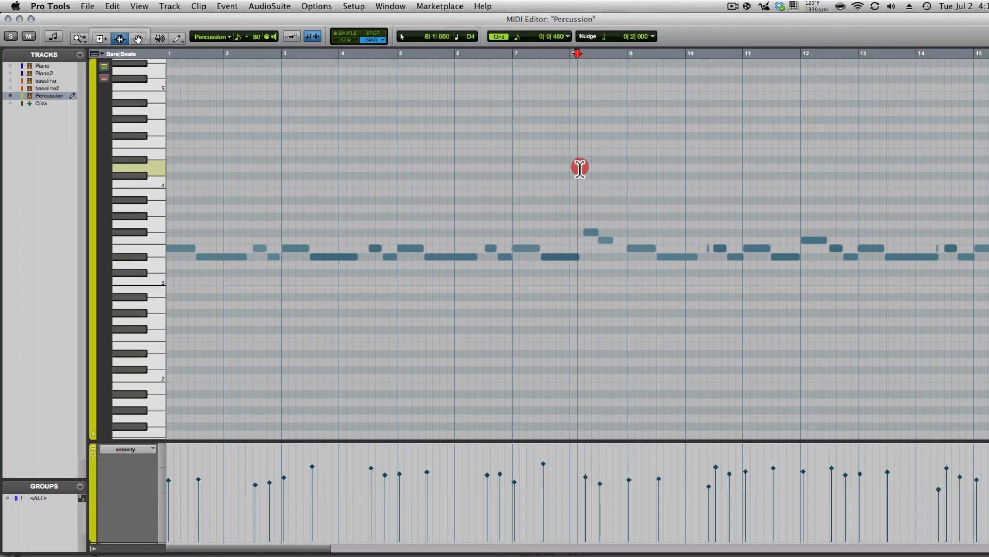
pyautogui.press('space')
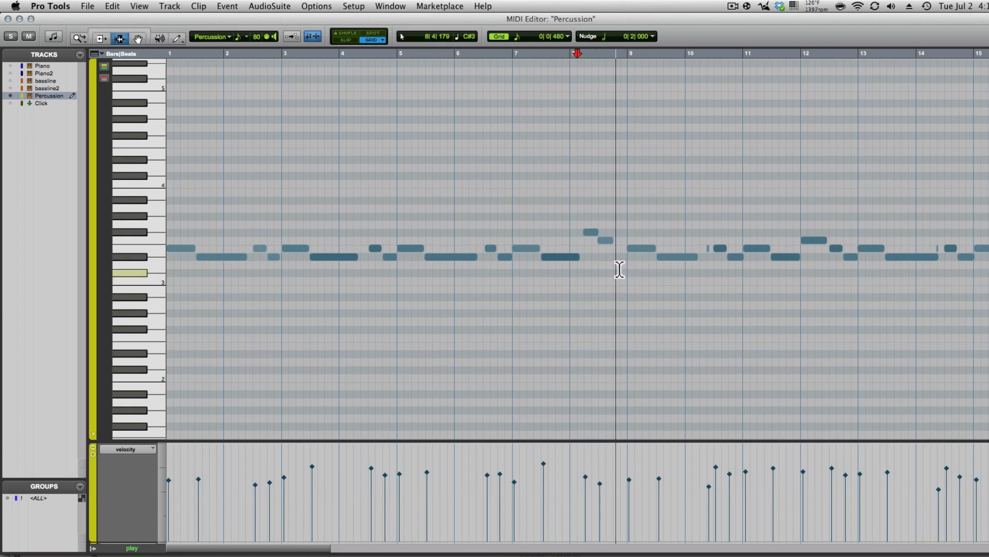
pyautogui.press('space')
pyautogui.press('F8')
pyautogui.moveTo(585, 208); pyautogui.dragTo(988, 250)
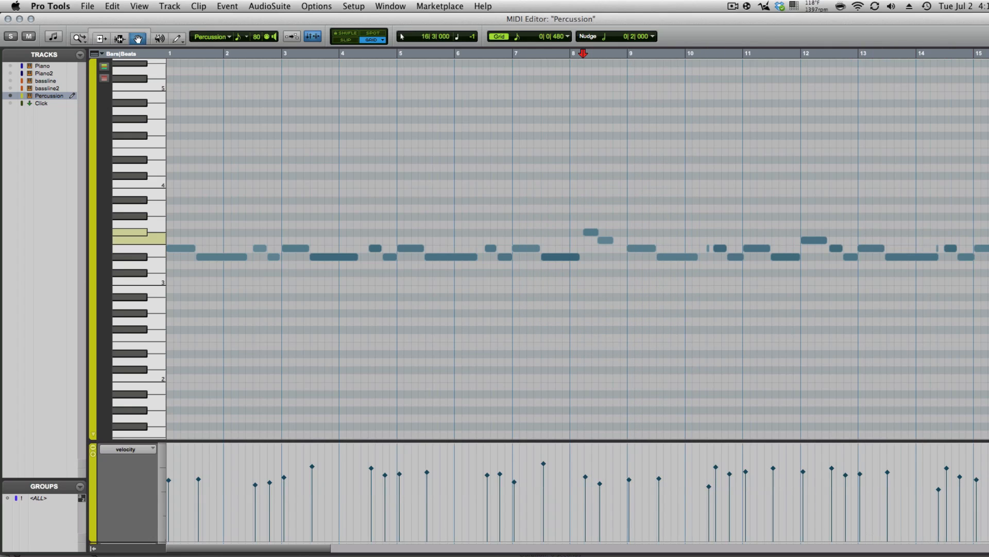
# - Draw a short new fill at the end of bar 16 and play it back from bar 15
pyautogui.click(979, 208)
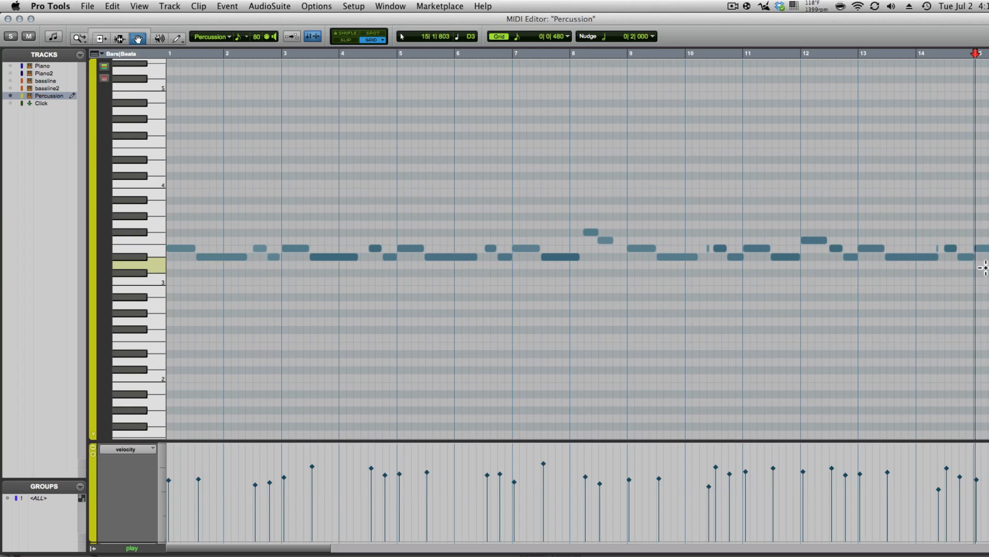
pyautogui.hscroll(6, 879, 273)
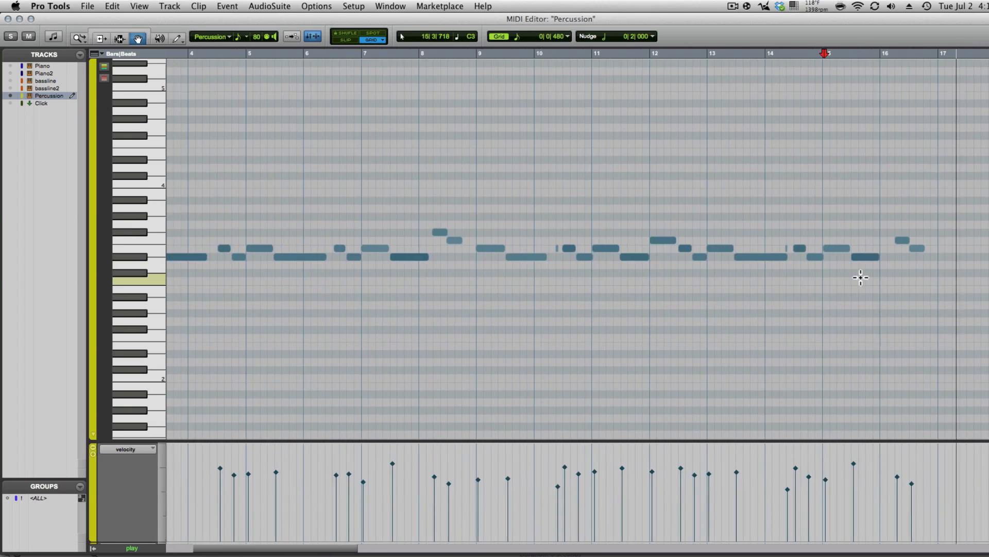
pyautogui.moveTo(854, 225); pyautogui.dragTo(853, 282)
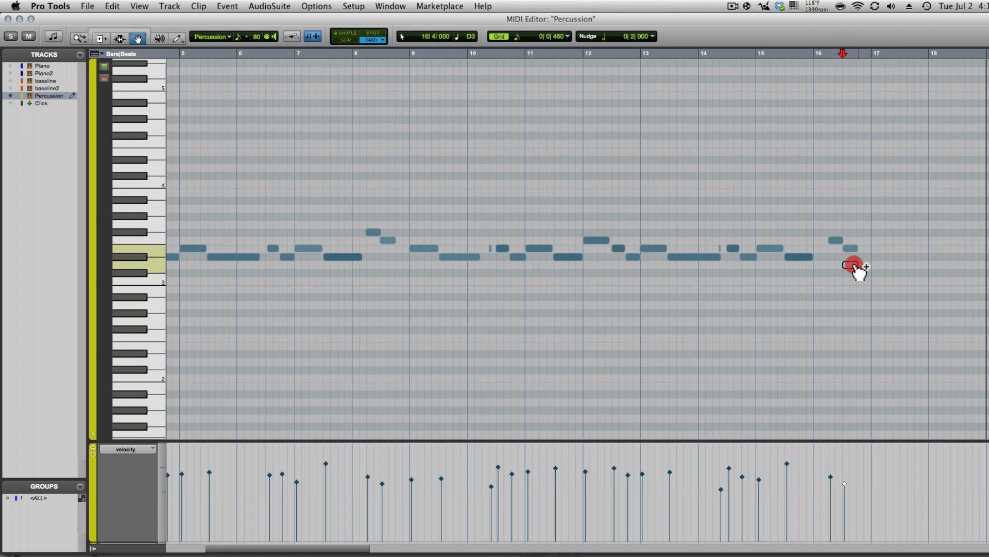
pyautogui.click(801, 188)
pyautogui.press('space')
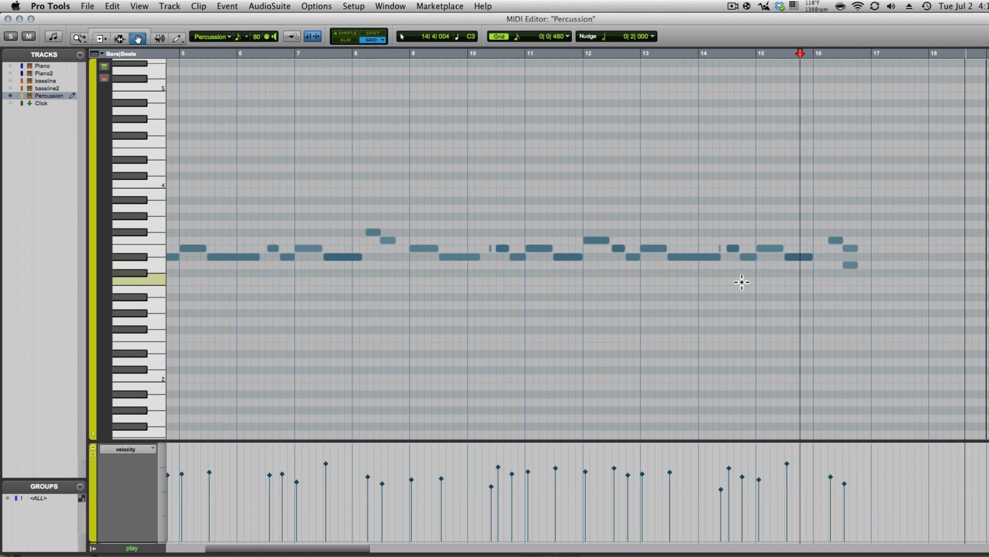
pyautogui.click(8, 20)
# - Trim the Percussion clip and its notes so they end at bar 17
pyautogui.press('super+equal')
pyautogui.moveTo(465, 405); pyautogui.dragTo(439, 405)
pyautogui.doubleClick(357, 402)
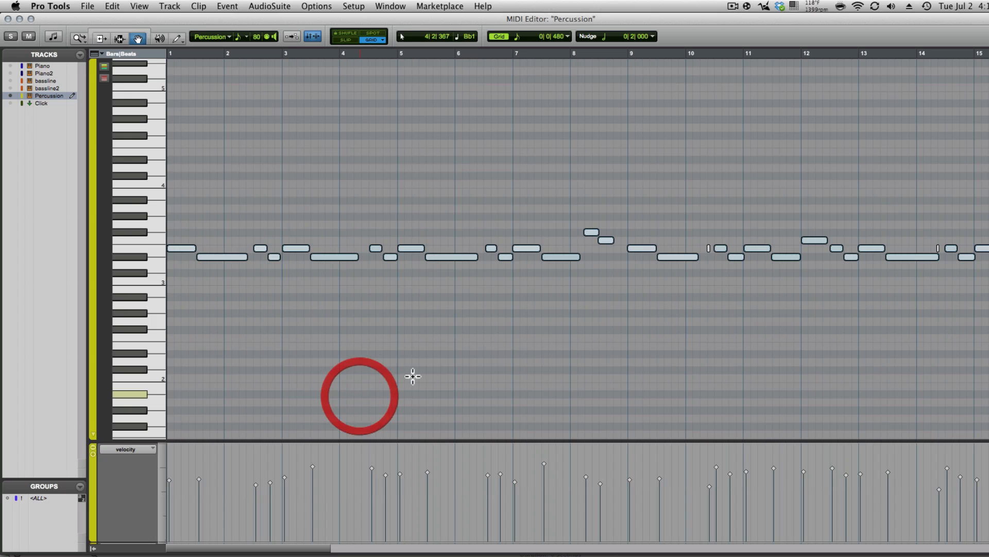
pyautogui.press('super+bracketleft')
pyautogui.press('F5')
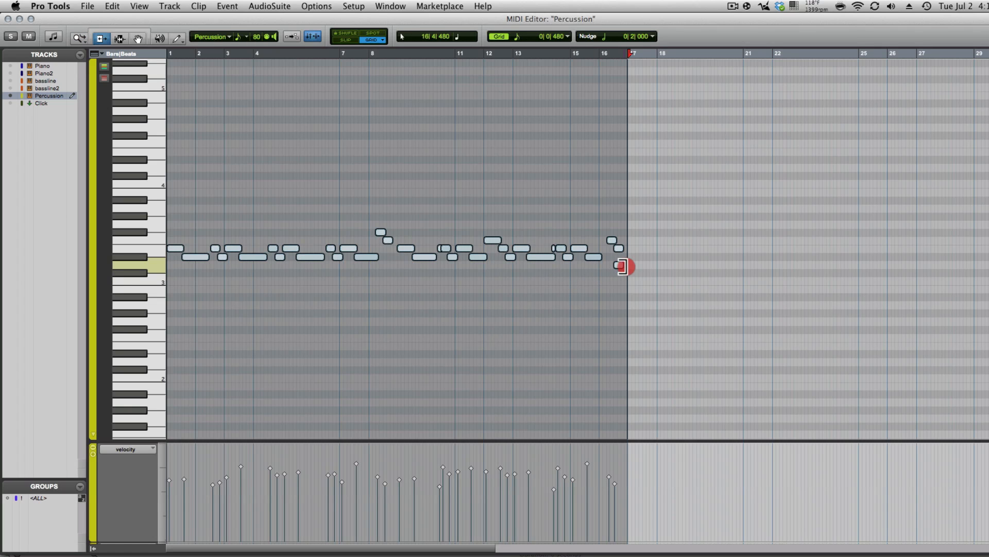
pyautogui.moveTo(626, 267); pyautogui.dragTo(625, 267)
# - Zoom in on bars 1–18 and play the Percussion part back from bar 10
pyautogui.press('F5')
pyautogui.moveTo(669, 225); pyautogui.dragTo(26, 265)
pyautogui.click(349, 302)
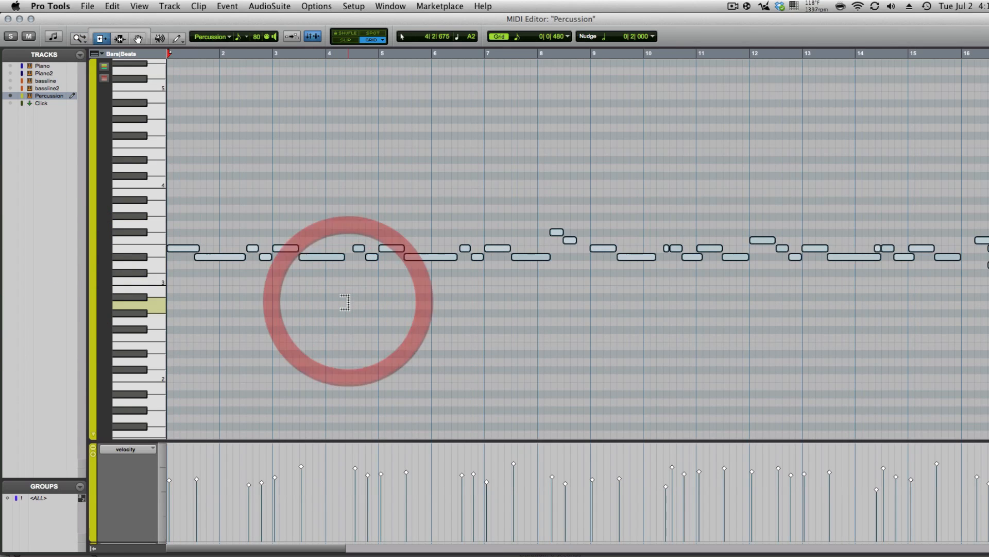
pyautogui.press('F8')
pyautogui.click(347, 296)
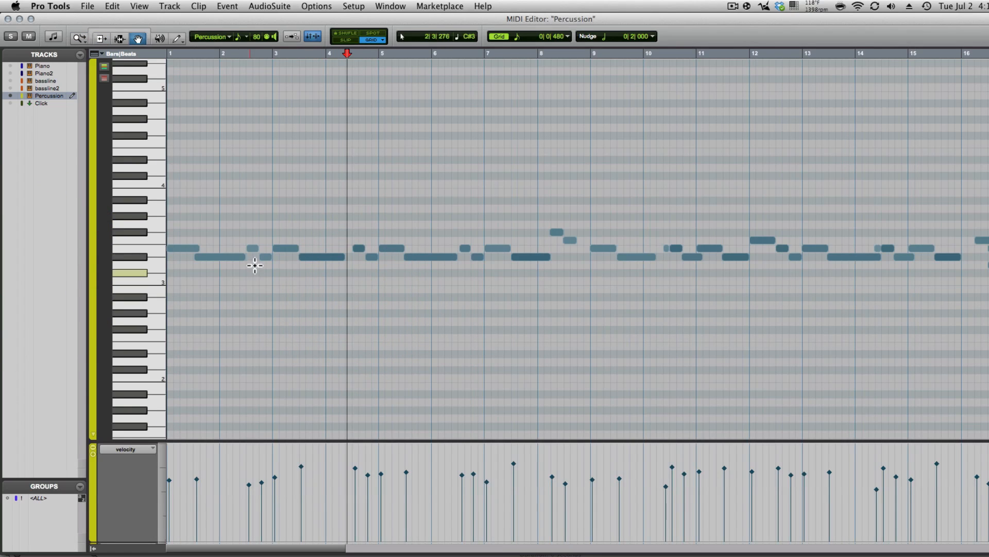
pyautogui.click(656, 195)
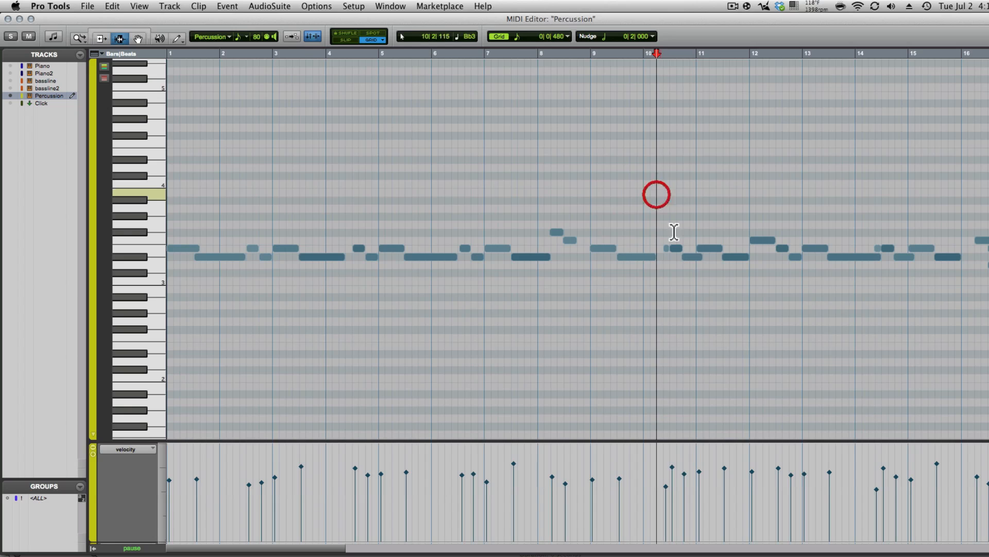
pyautogui.press('space')
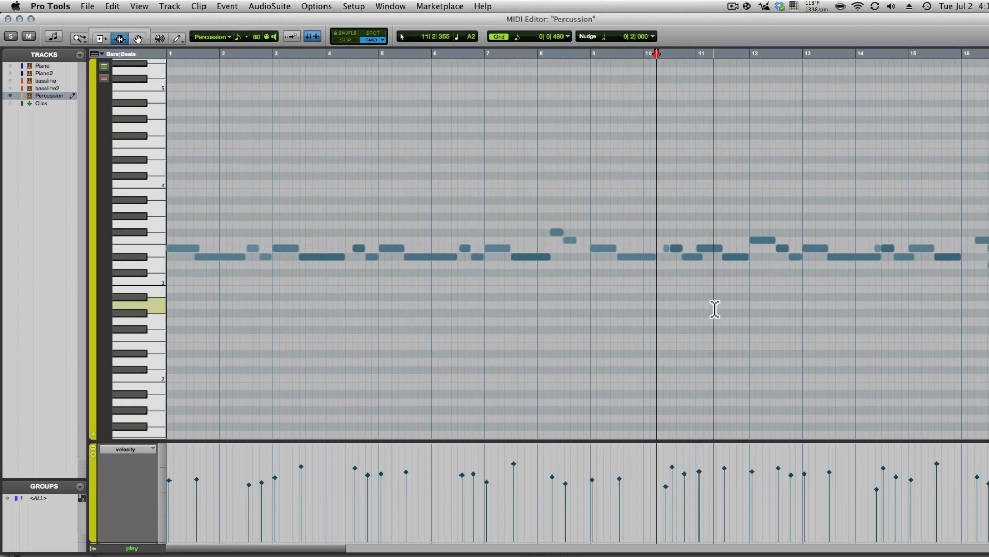
pyautogui.click(7, 19)
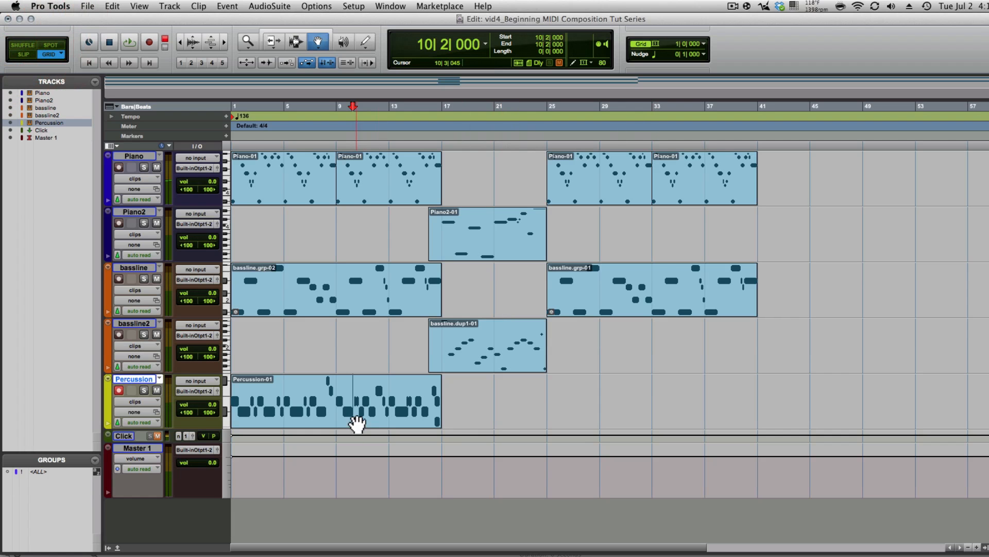
# - Quantize Percussion-01 to 1/16 notes at 93% strength, 5% random, and write it to the clip
pyautogui.click(354, 398)
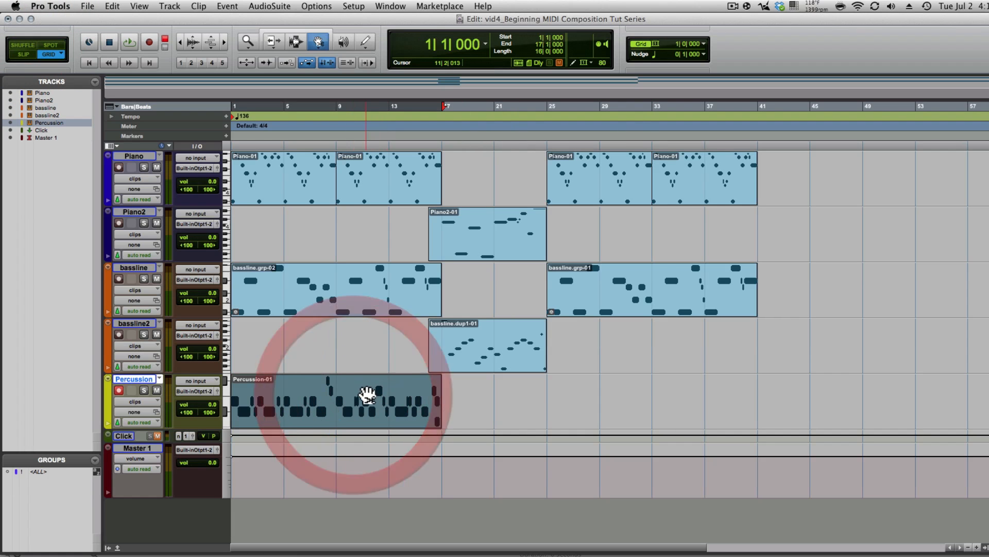
pyautogui.rightClick(329, 393)
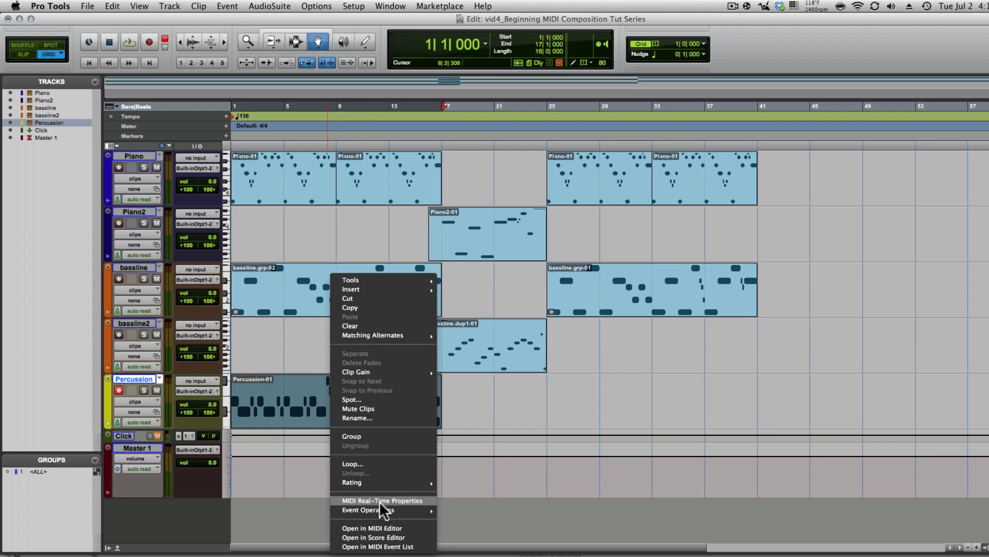
pyautogui.click(379, 501)
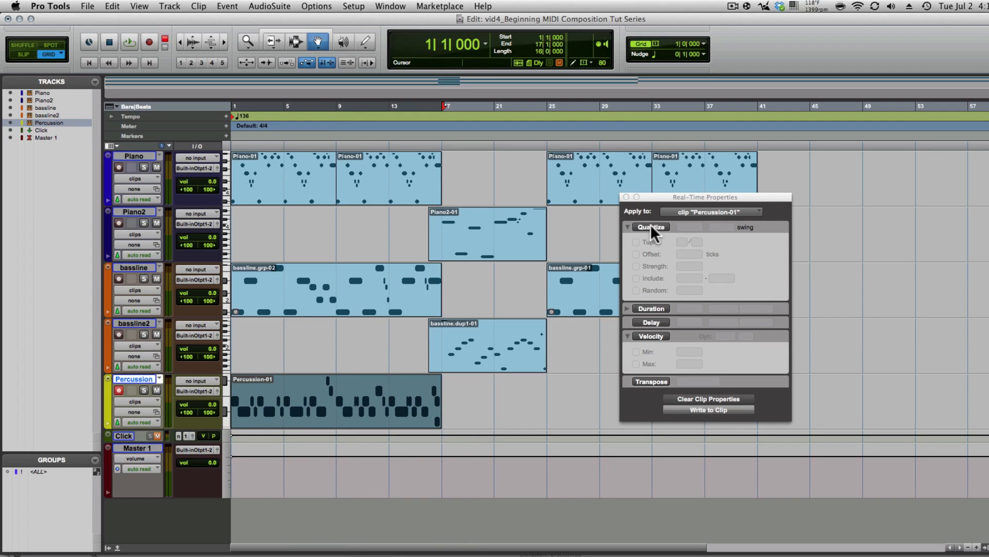
pyautogui.click(642, 226)
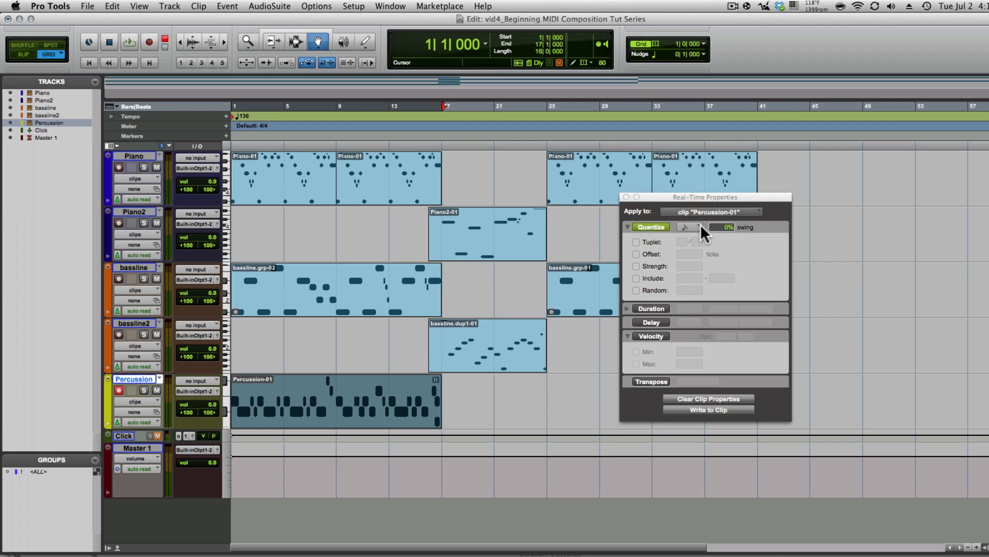
pyautogui.click(699, 226)
pyautogui.click(718, 228)
pyautogui.click(636, 266)
pyautogui.click(688, 267)
pyautogui.click(636, 290)
pyautogui.click(688, 289)
pyautogui.moveTo(687, 285); pyautogui.dragTo(687, 291)
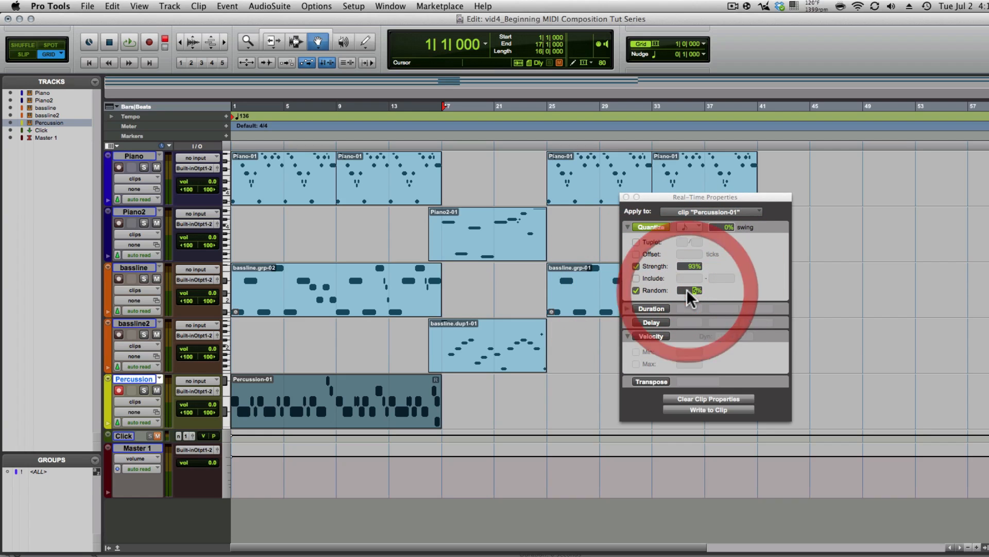
pyautogui.click(714, 409)
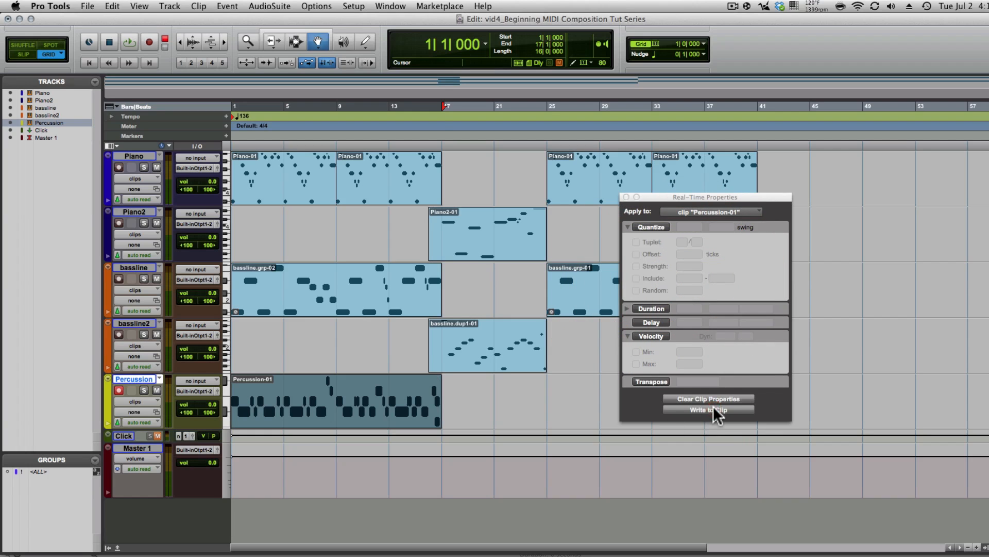
pyautogui.click(626, 197)
# - Turn on real-time velocity scaling for Percussion-01 with dynamics at 74%
pyautogui.rightClick(355, 387)
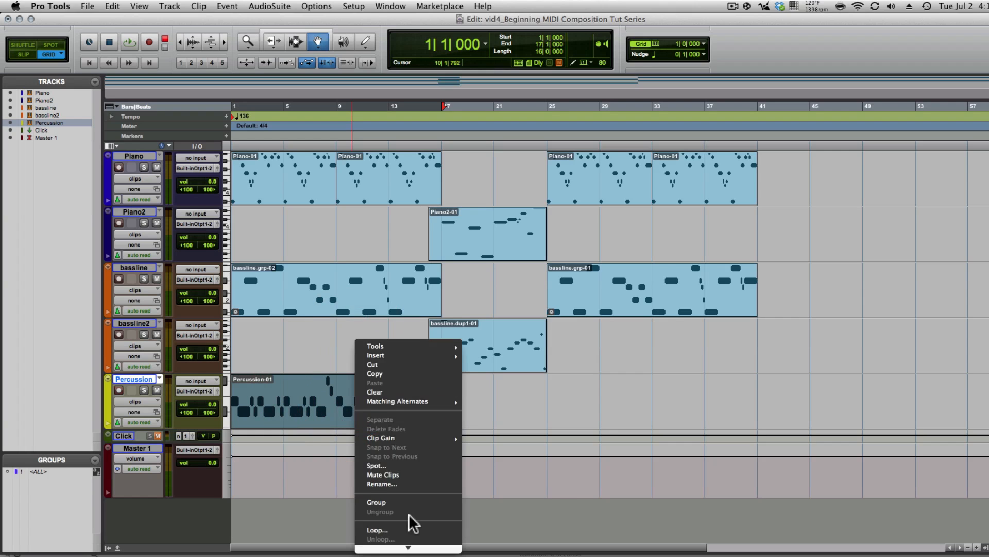
pyautogui.click(415, 505)
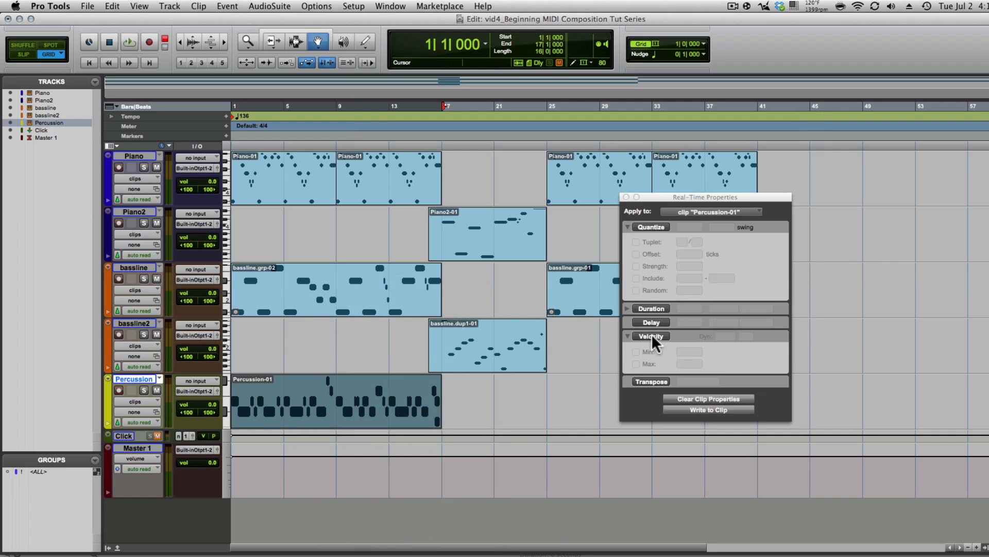
pyautogui.click(641, 334)
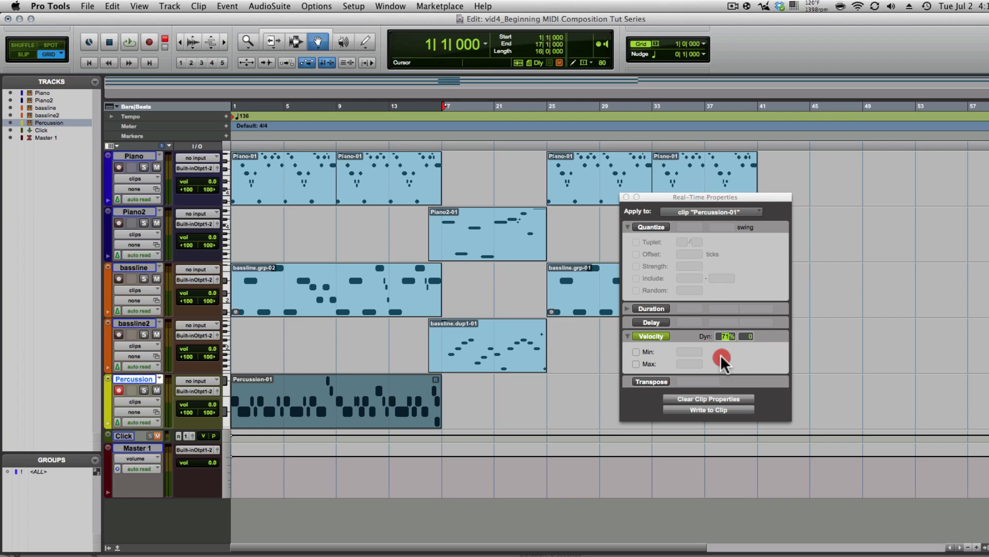
pyautogui.moveTo(720, 354); pyautogui.dragTo(720, 352)
pyautogui.click(626, 197)
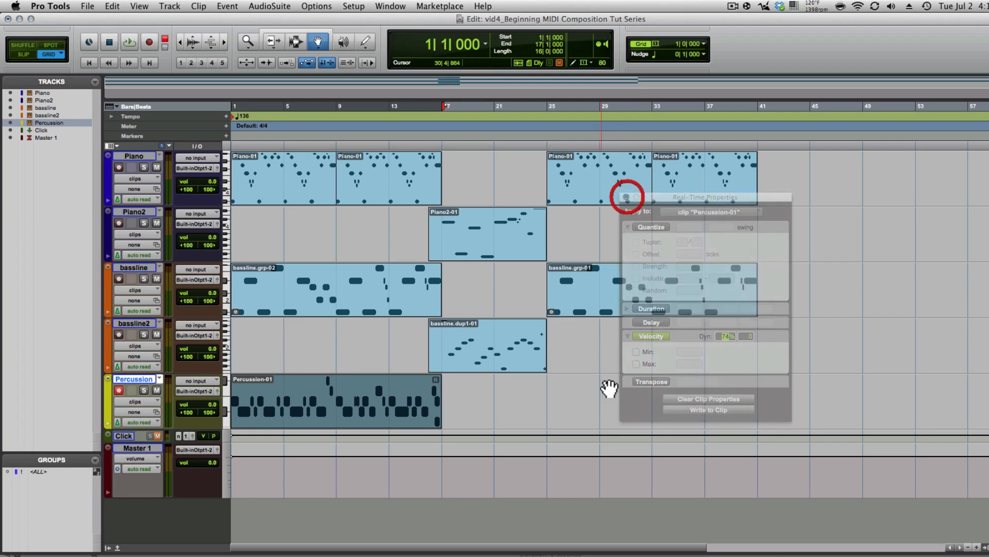
# - Write the velocity settings into the clip and show the Percussion track's velocity lane
pyautogui.click(291, 402)
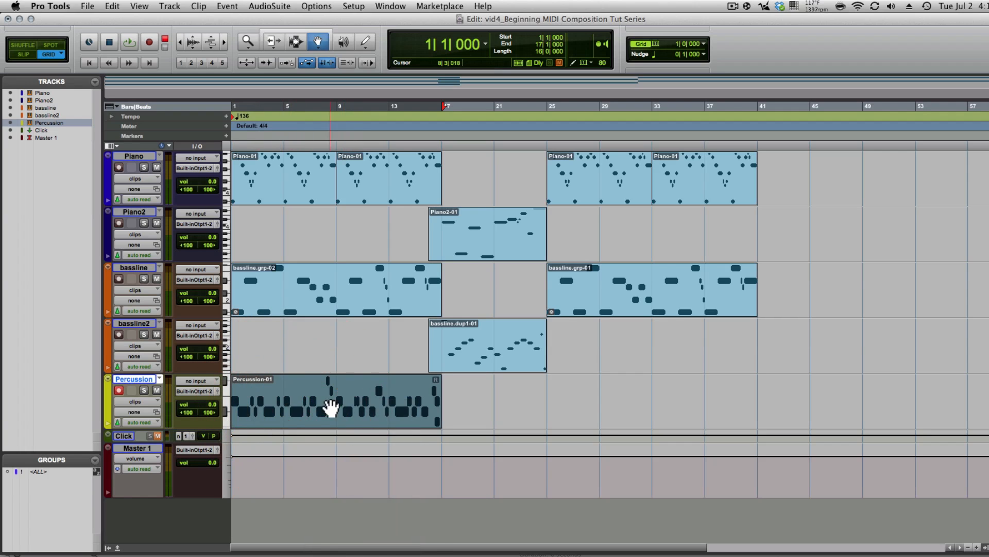
pyautogui.rightClick(330, 407)
pyautogui.click(356, 522)
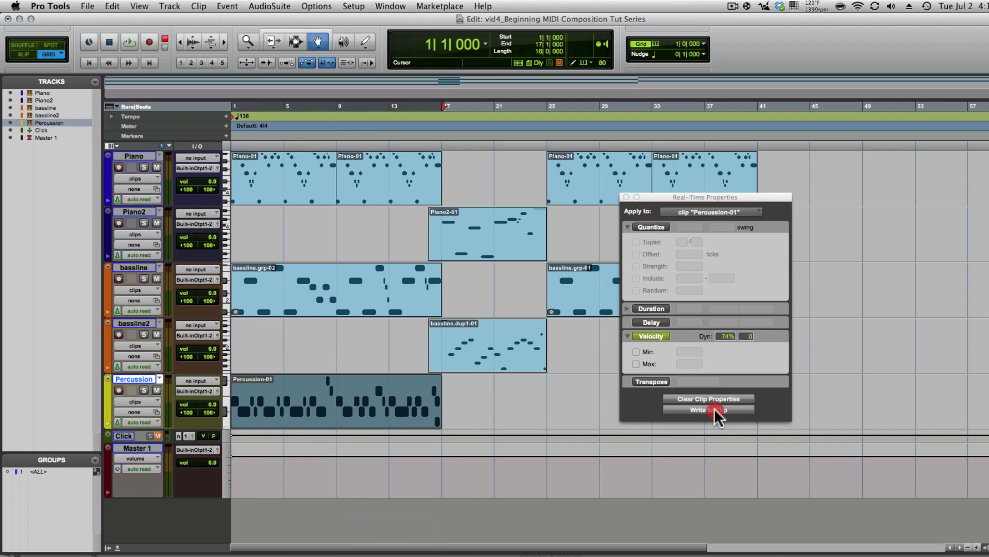
pyautogui.click(714, 409)
pyautogui.click(626, 197)
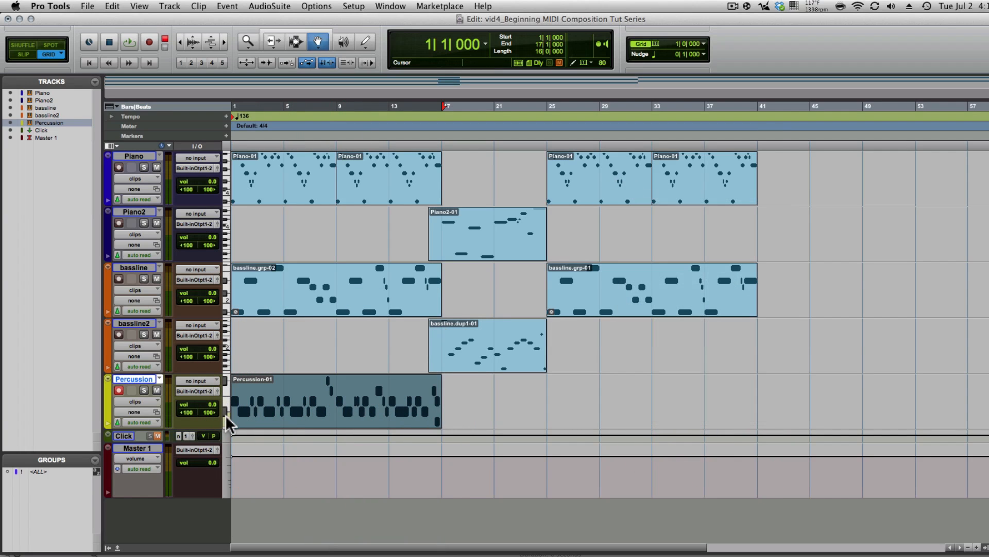
pyautogui.click(107, 423)
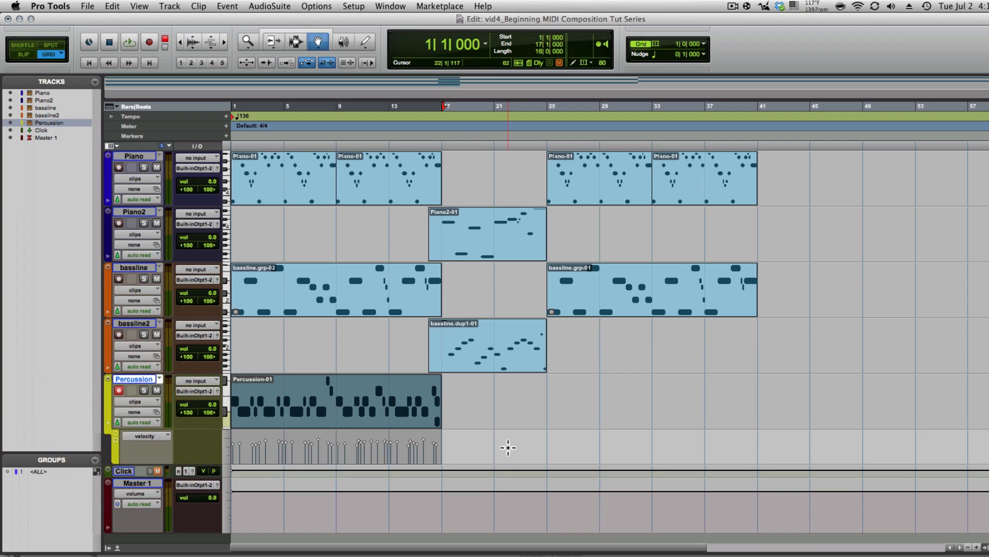
# - Compare Percussion-01 with the 74% velocity scaling switched on and off
pyautogui.rightClick(374, 405)
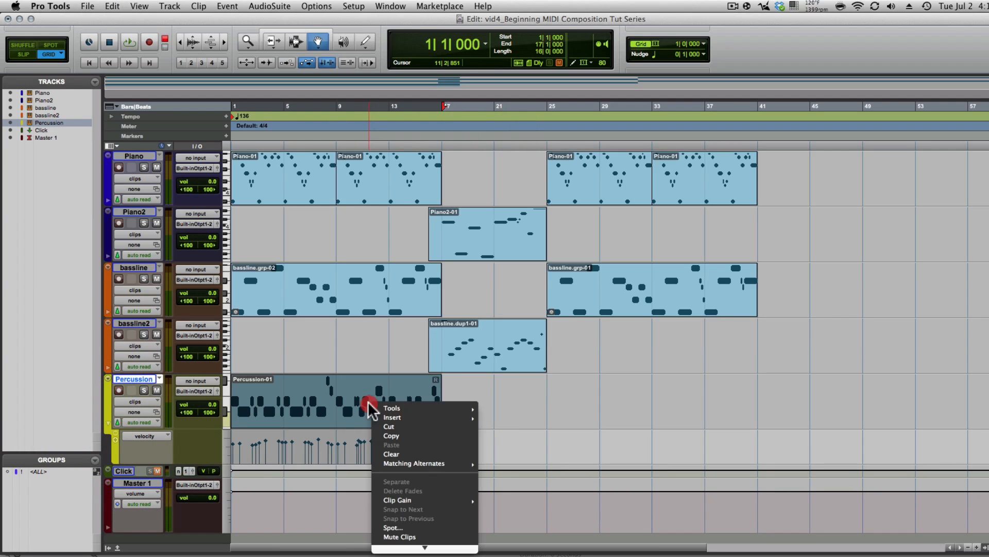
pyautogui.moveTo(413, 519)
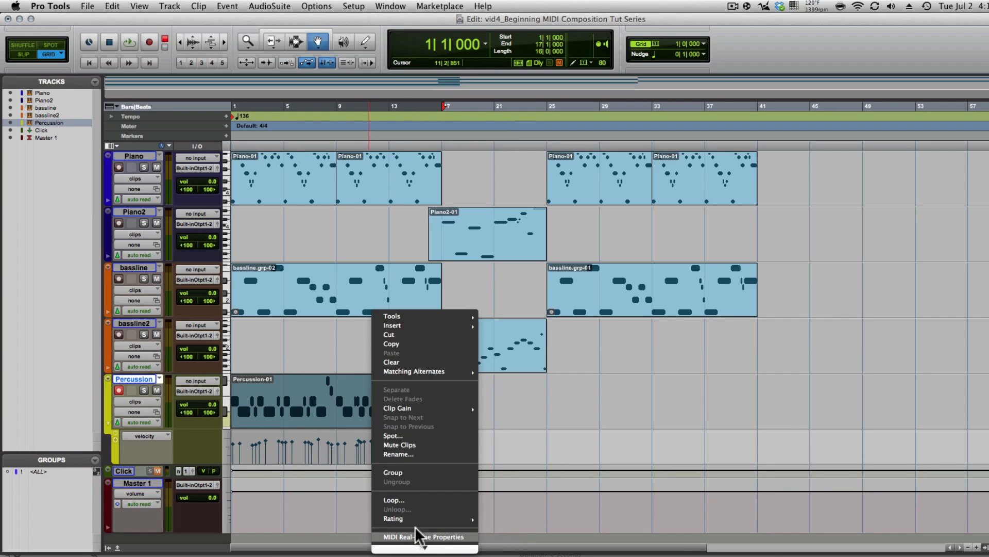
pyautogui.click(415, 537)
pyautogui.click(648, 336)
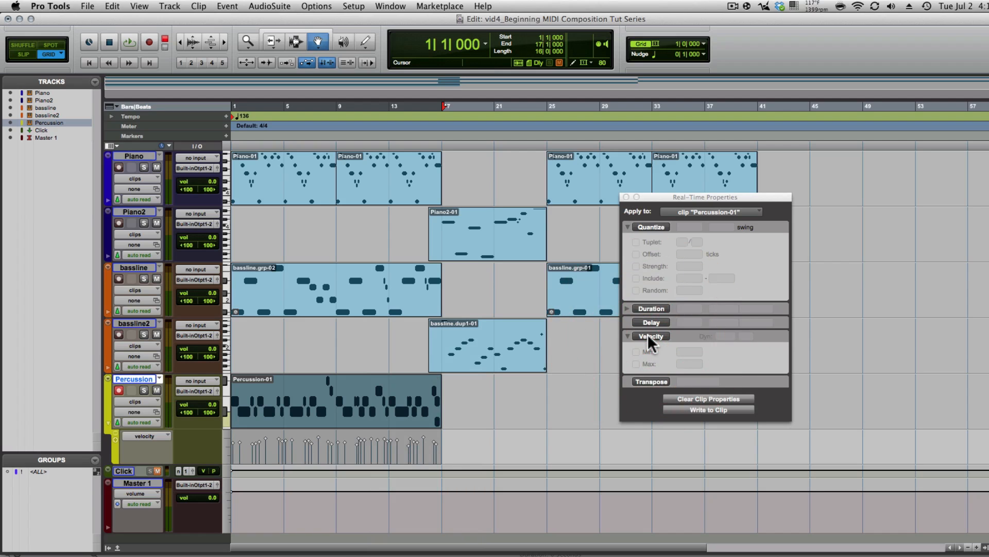
pyautogui.click(647, 336)
pyautogui.click(648, 335)
pyautogui.click(644, 336)
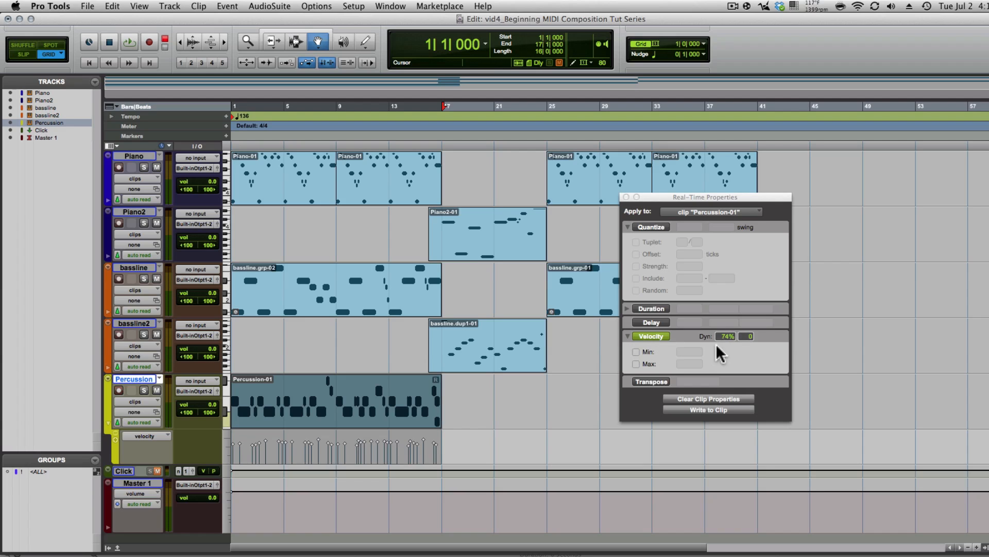
pyautogui.click(646, 335)
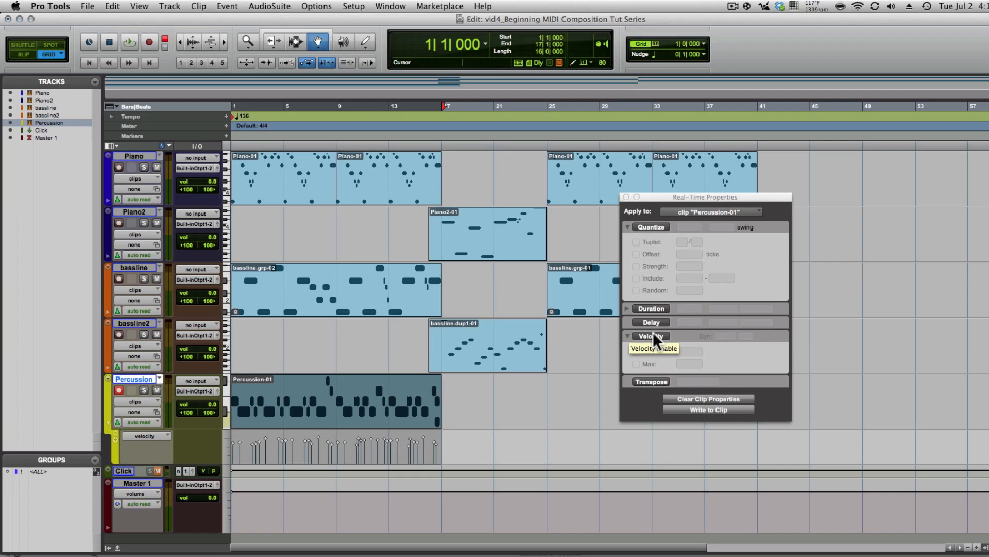
pyautogui.click(652, 336)
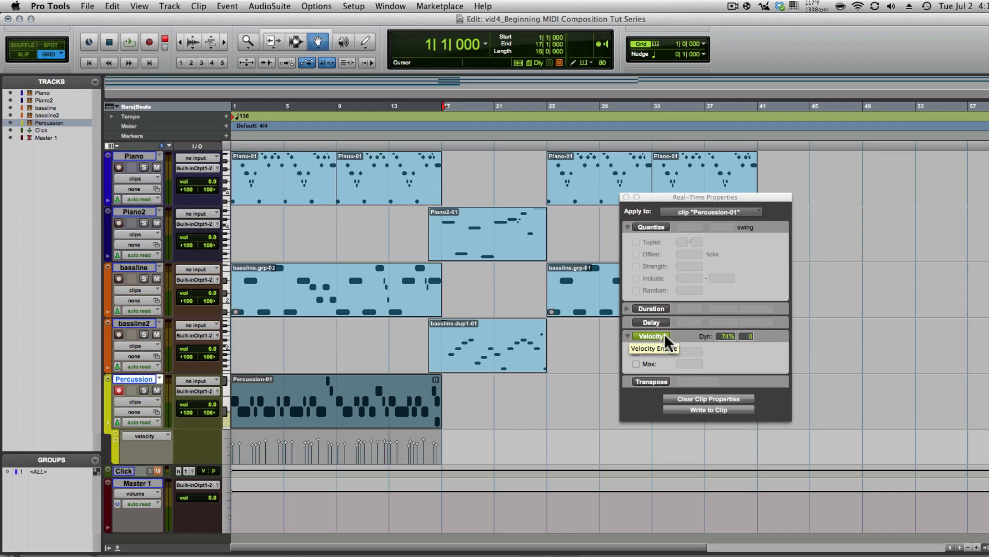
# - Rewrite the 74% velocity scaling into Percussion-01 and play the session from bar 1
pyautogui.click(681, 410)
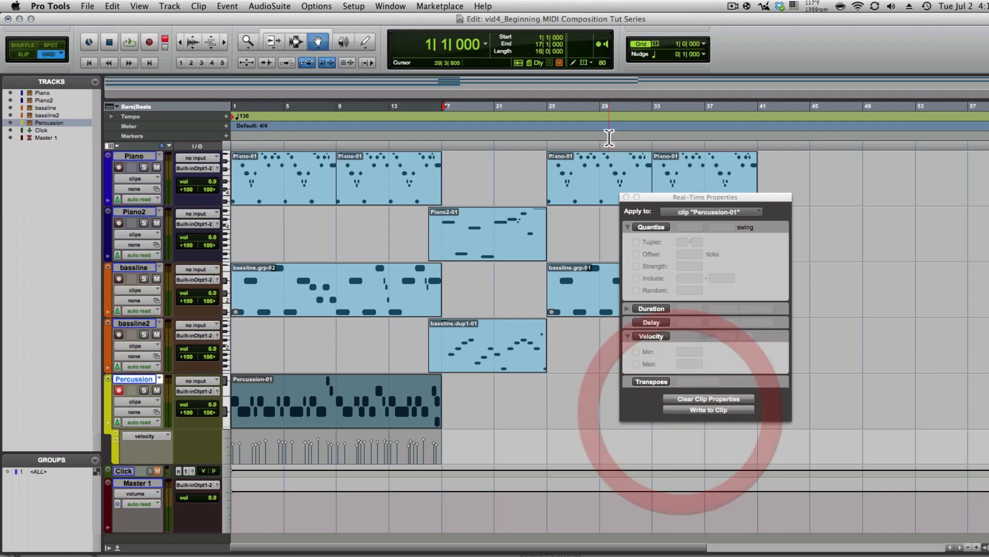
pyautogui.click(626, 196)
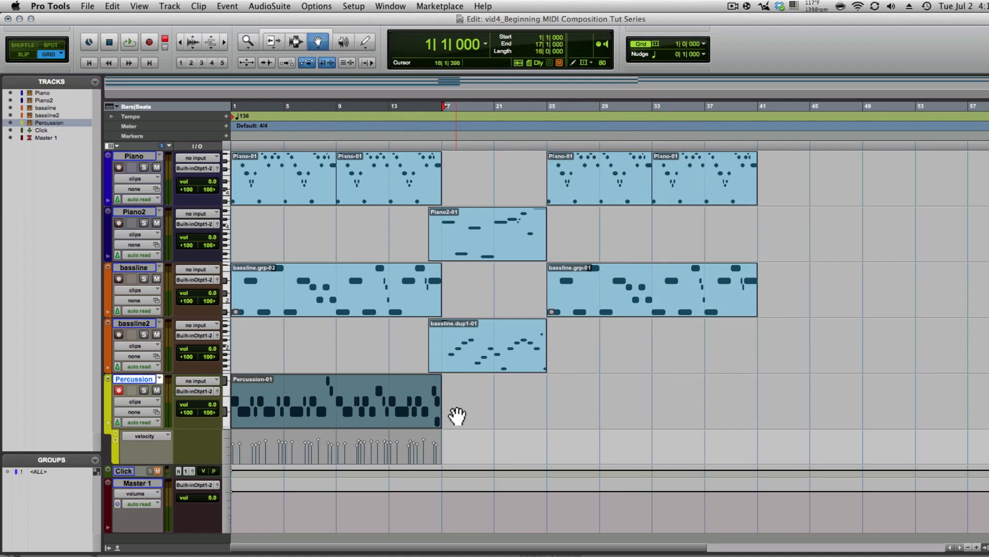
pyautogui.press('Return')
pyautogui.press('space')
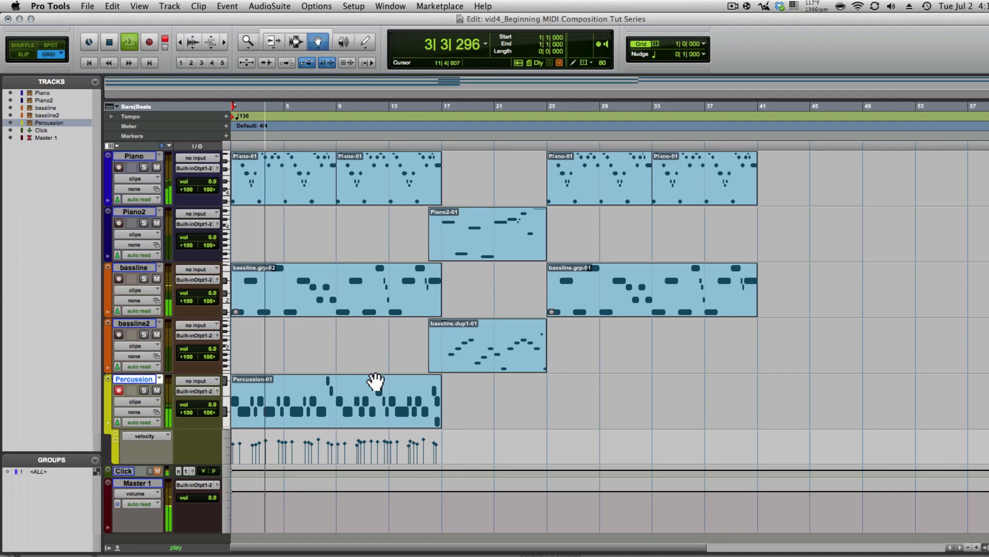
pyautogui.press('super+equal')
# - Raise the Percussion track's Xpand2 master level to +6.0 dB
pyautogui.click(292, 98)
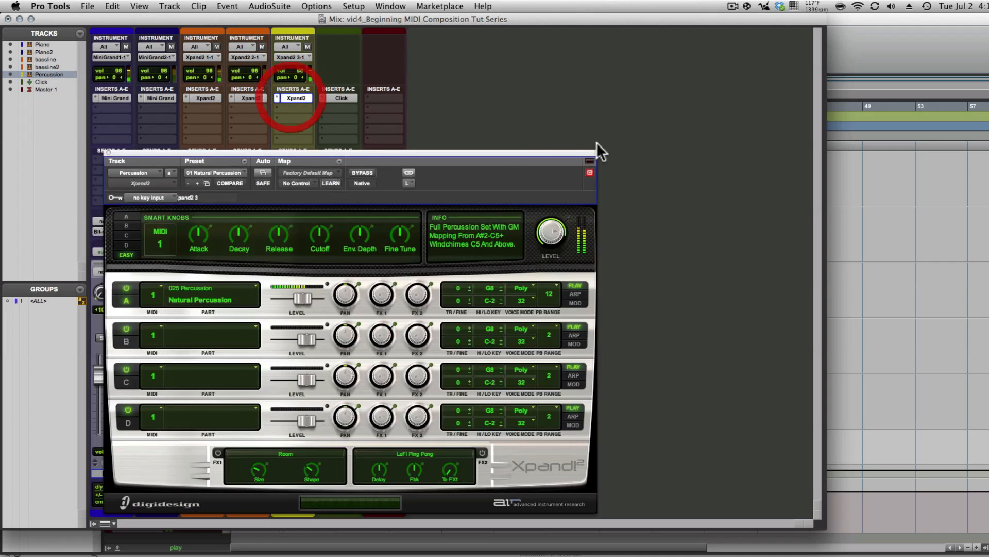
pyautogui.click(547, 216)
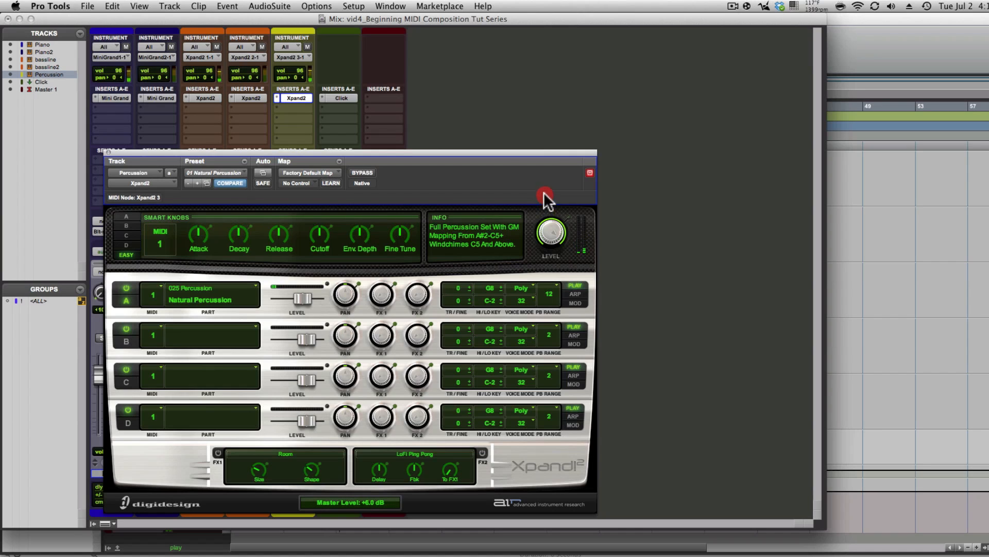
pyautogui.click(543, 193)
pyautogui.click(108, 152)
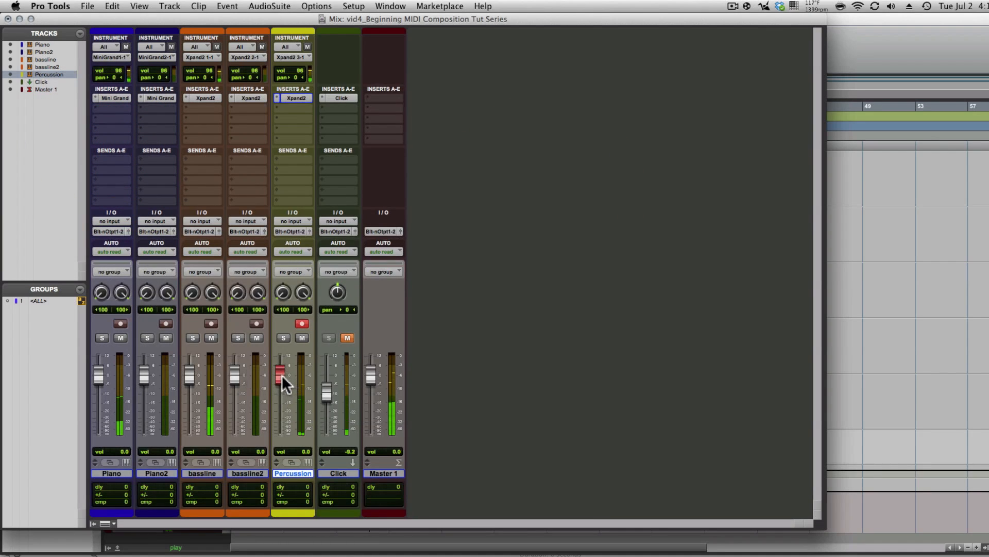
# - Disarm recording on the Percussion track and set its volume fader to +2.5 dB
pyautogui.click(303, 322)
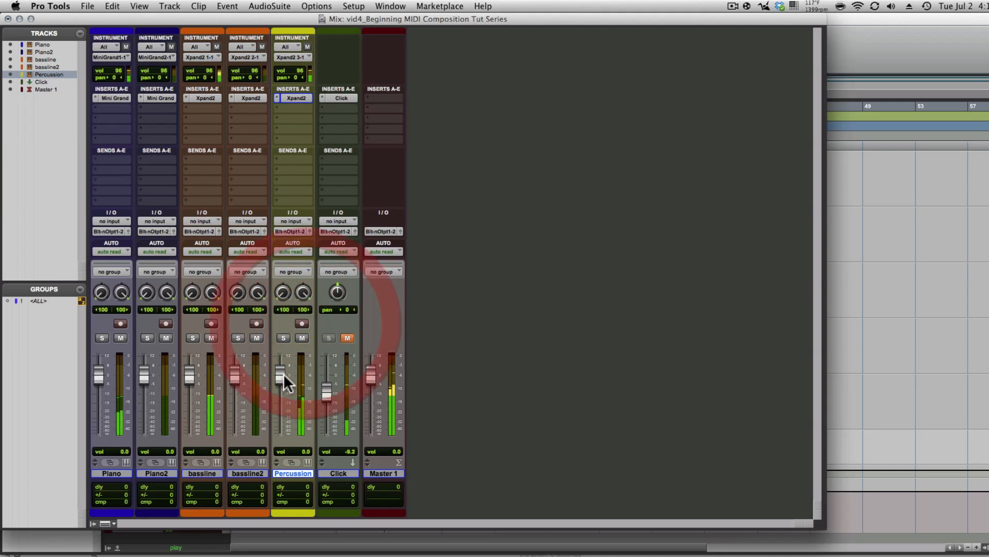
pyautogui.moveTo(283, 373); pyautogui.dragTo(279, 366)
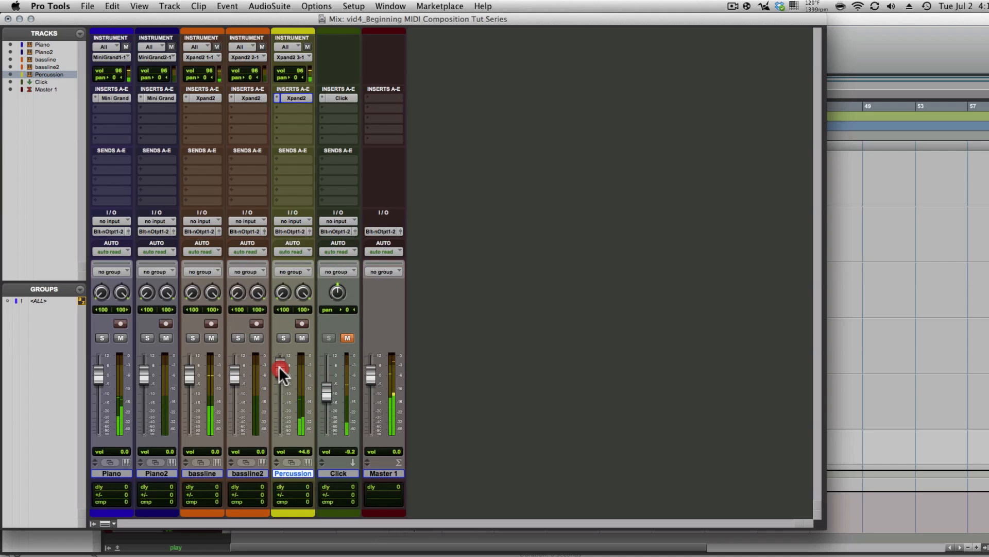
pyautogui.moveTo(280, 365); pyautogui.dragTo(282, 373)
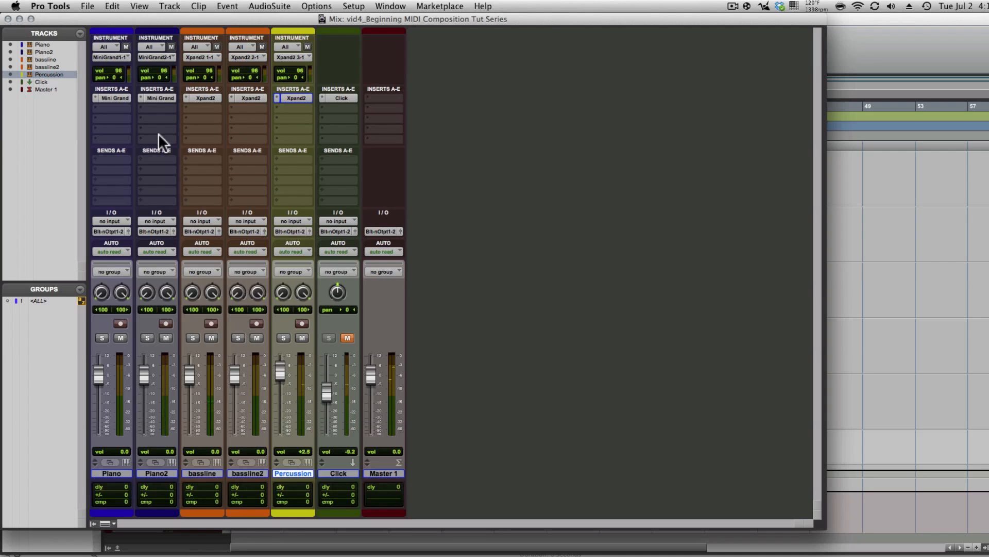
pyautogui.press('super+equal')
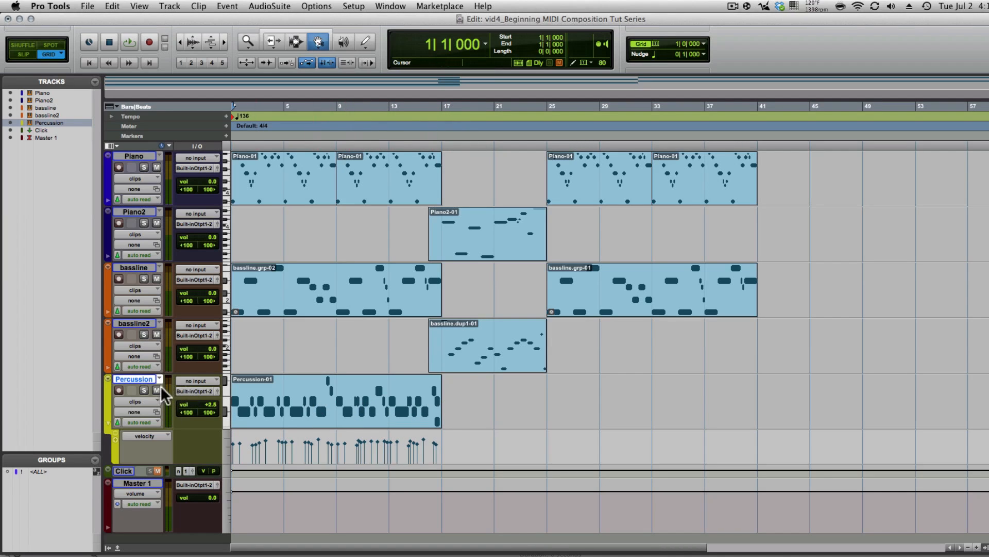
# - Duplicate the Percussion track and collapse both tracks' velocity lanes
pyautogui.rightClick(137, 375)
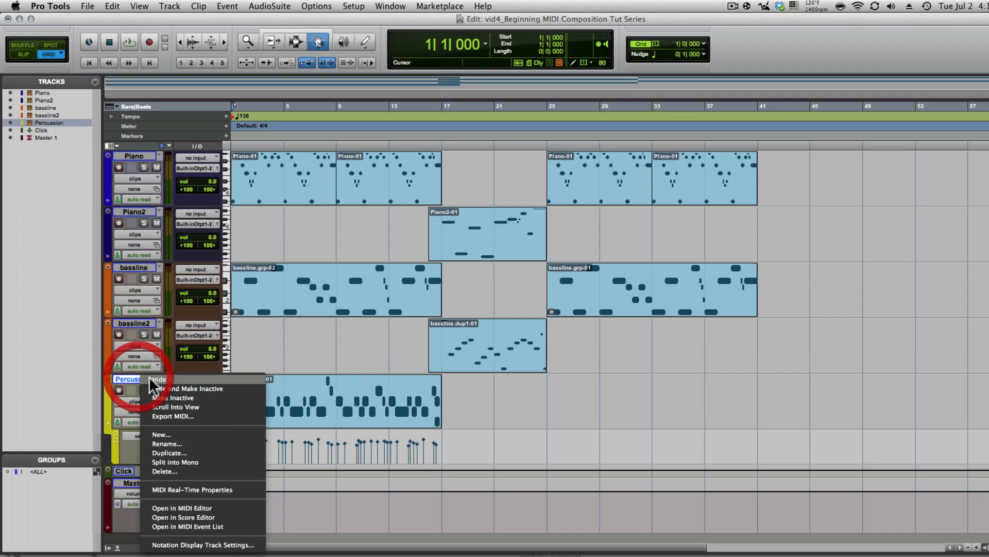
pyautogui.click(179, 452)
pyautogui.click(608, 306)
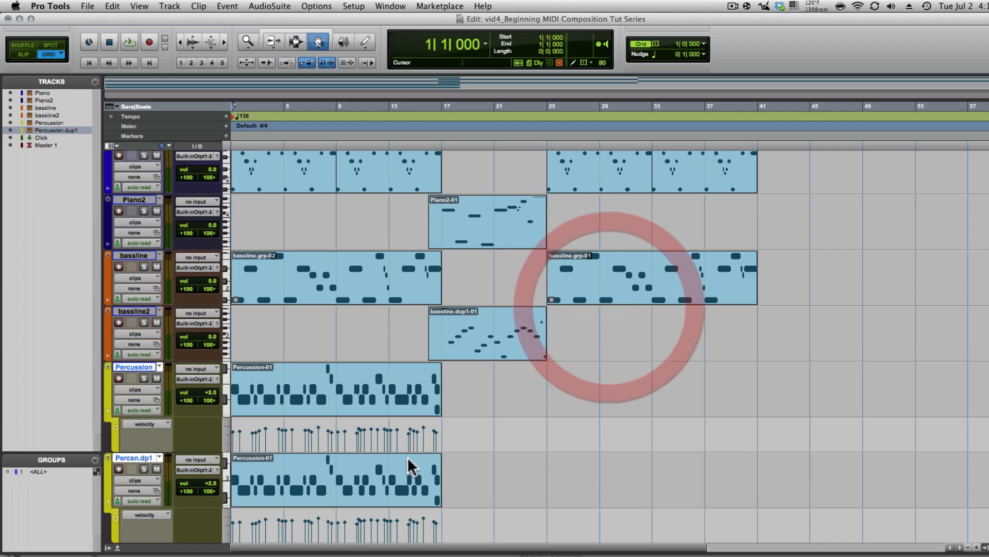
pyautogui.click(107, 411)
pyautogui.click(107, 466)
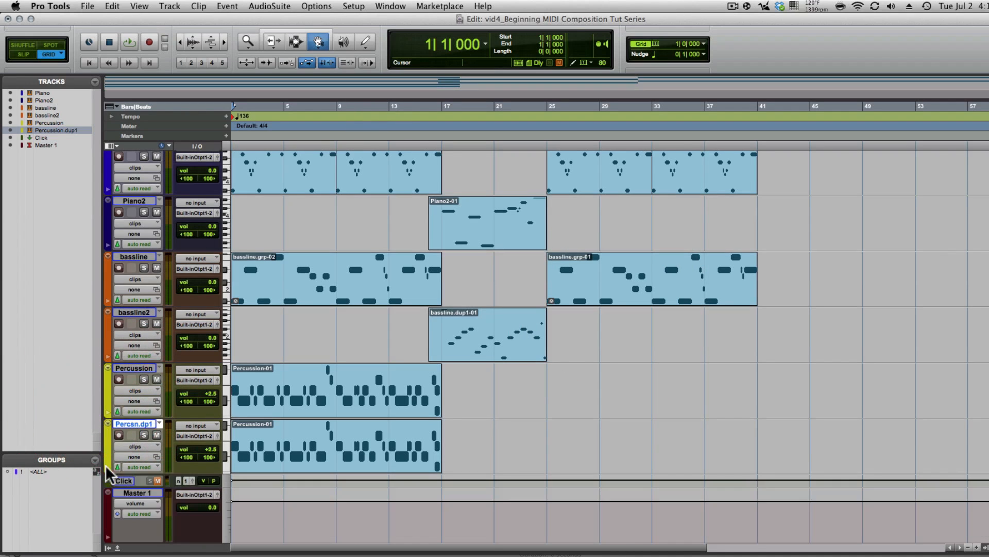
# - Delete the copied clip from the duplicate track and place the insertion point near bar 7
pyautogui.doubleClick(353, 444)
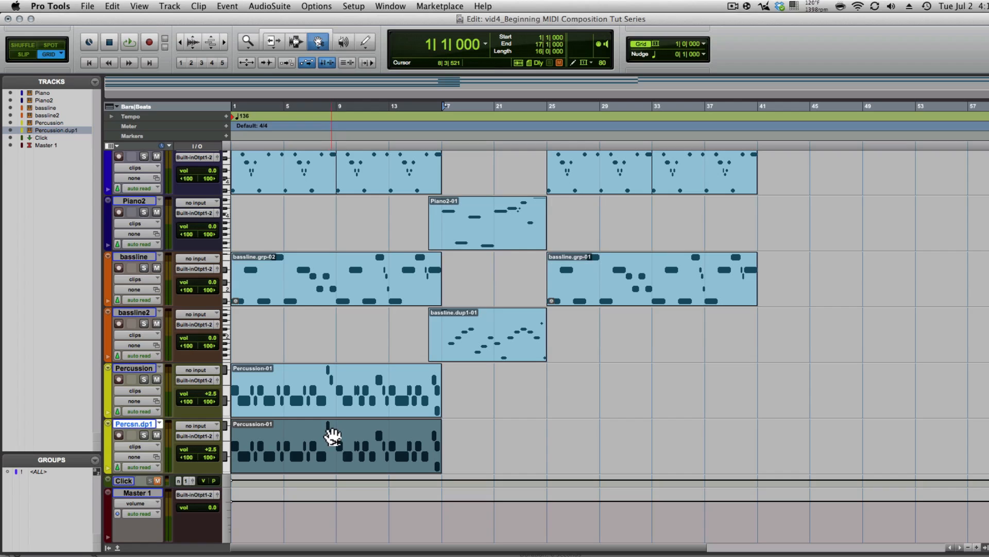
pyautogui.press('Delete')
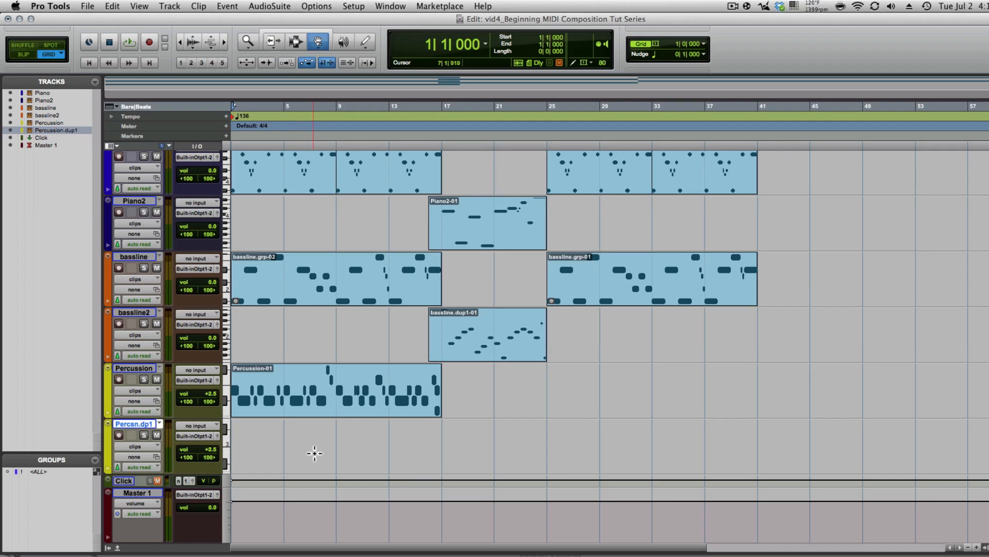
pyautogui.press('F7')
pyautogui.click(314, 455)
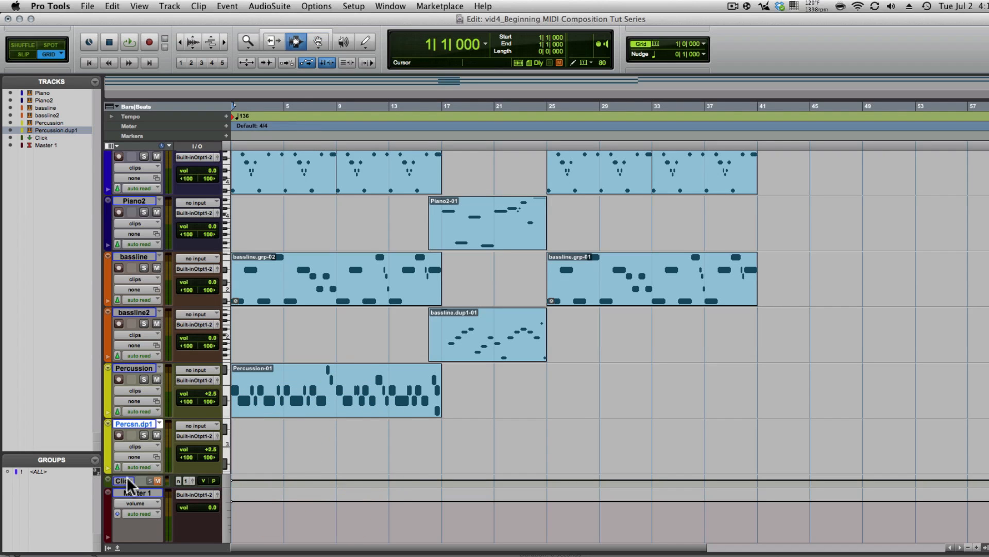
# - In the Mix window, rename the duplicate track from Percussion.dup1 to Percussion2
pyautogui.press('super+equal')
pyautogui.click(338, 98)
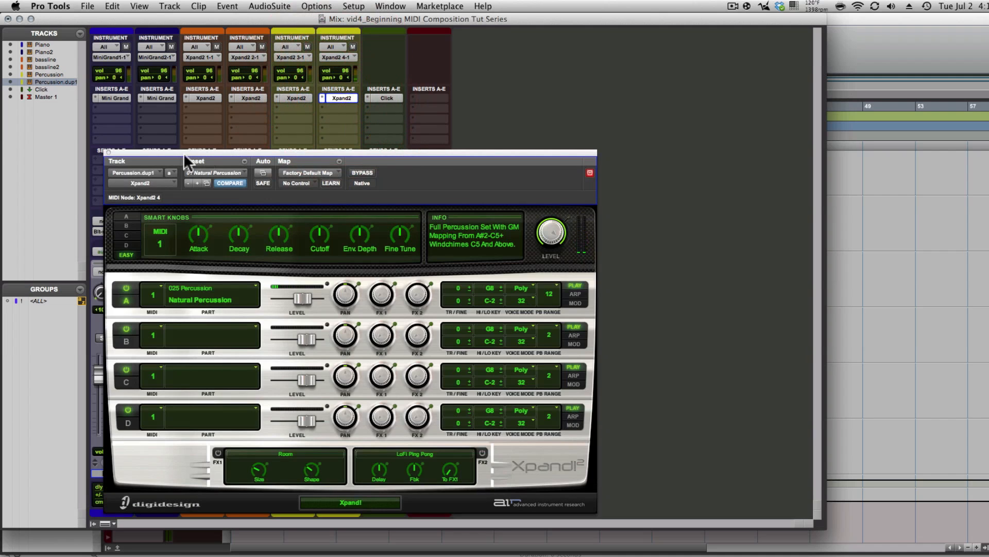
pyautogui.click(108, 153)
pyautogui.doubleClick(335, 471)
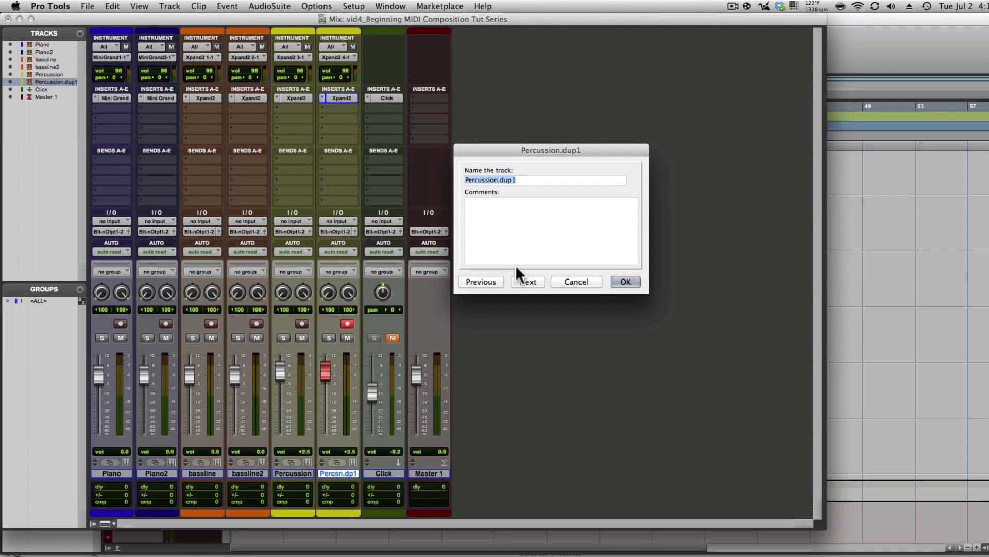
pyautogui.press('Right')
pyautogui.press('BackSpace')
pyautogui.press('BackSpace')
pyautogui.press('BackSpace')
pyautogui.press('BackSpace')
pyautogui.press('BackSpace')
pyautogui.write('2')
pyautogui.press('Return')
# - Raise Percussion2's Xpand2 master level to +3.3 dB and return to the Edit window
pyautogui.click(337, 98)
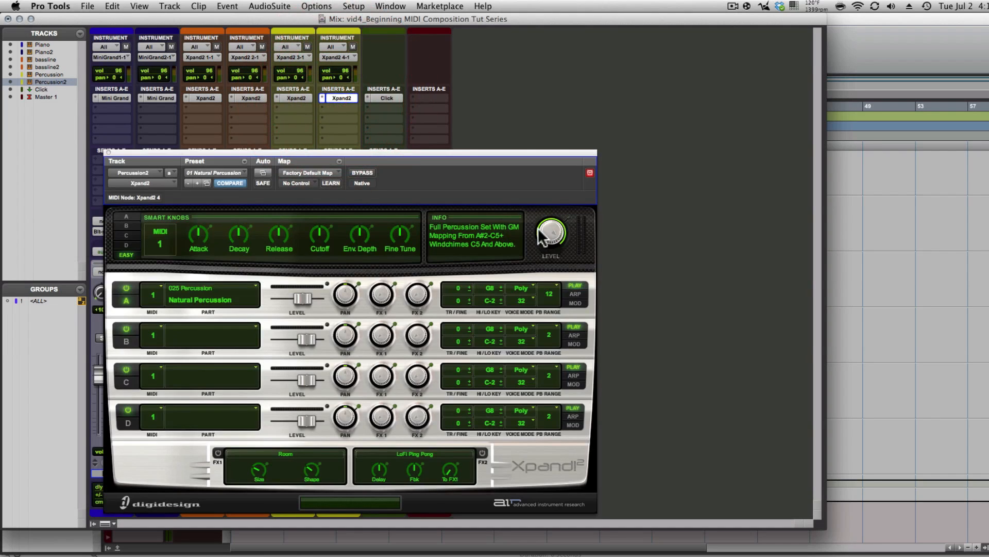
pyautogui.click(543, 250)
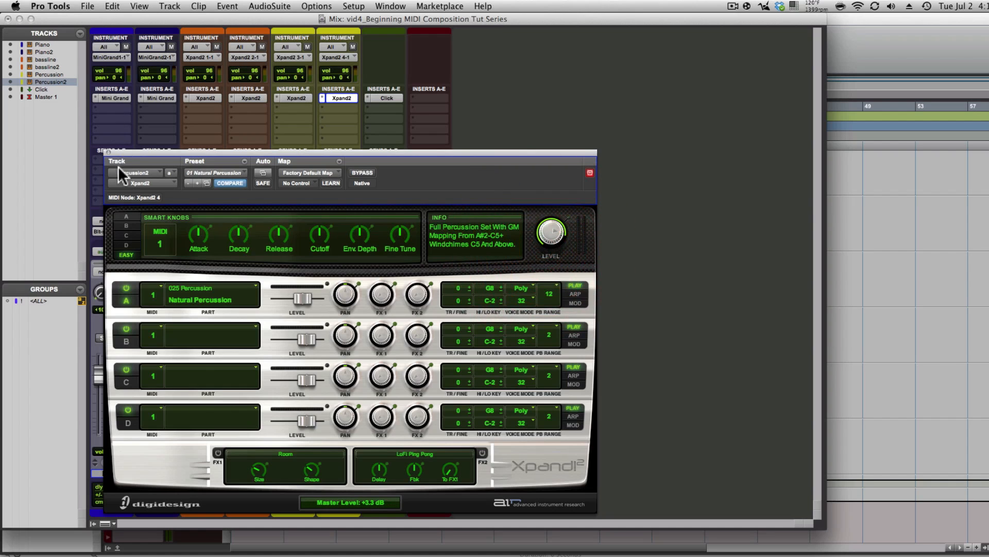
pyautogui.click(108, 152)
pyautogui.press('super+equal')
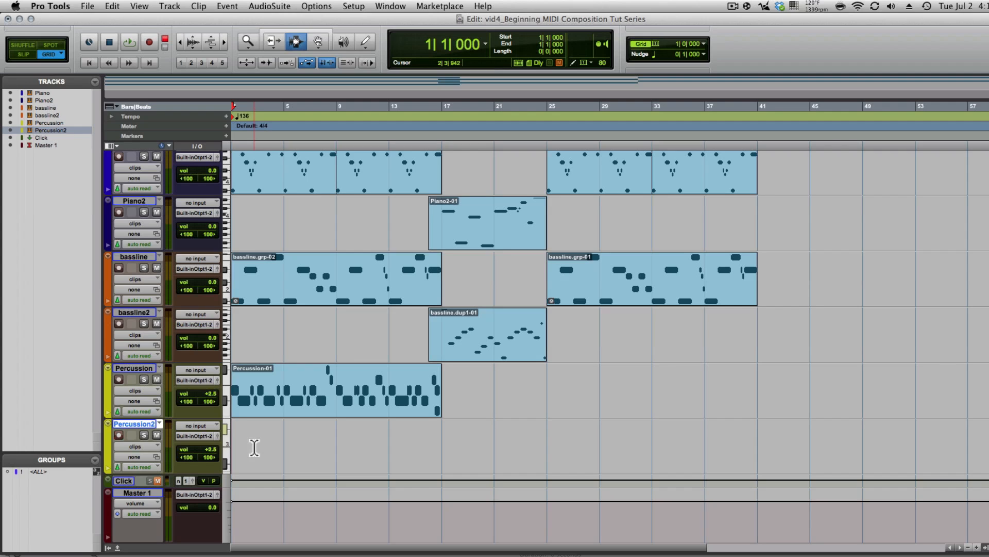
pyautogui.press('space')
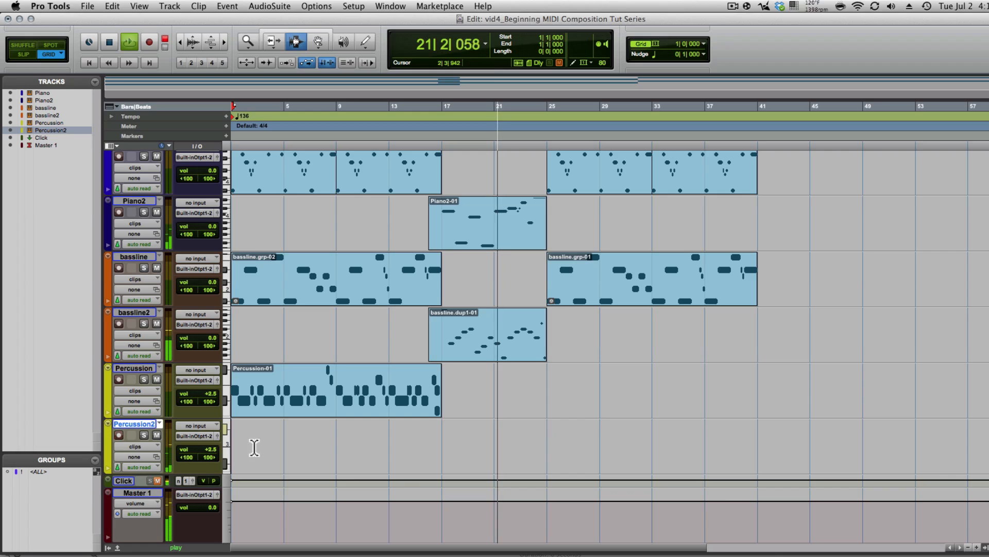
pyautogui.press('space')
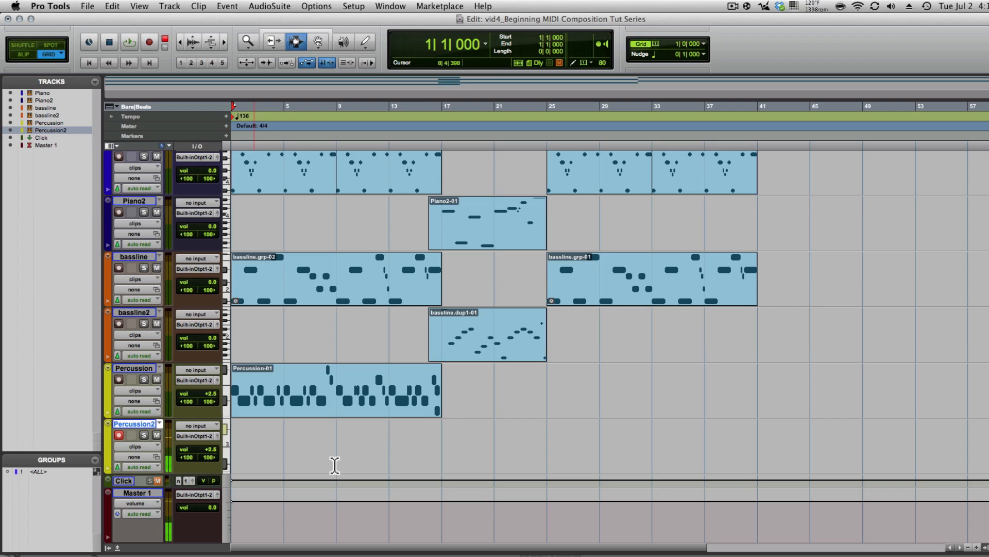
# - Unmute the Click track and record a new Percussion2-01 part running past bar 17
pyautogui.click(334, 465)
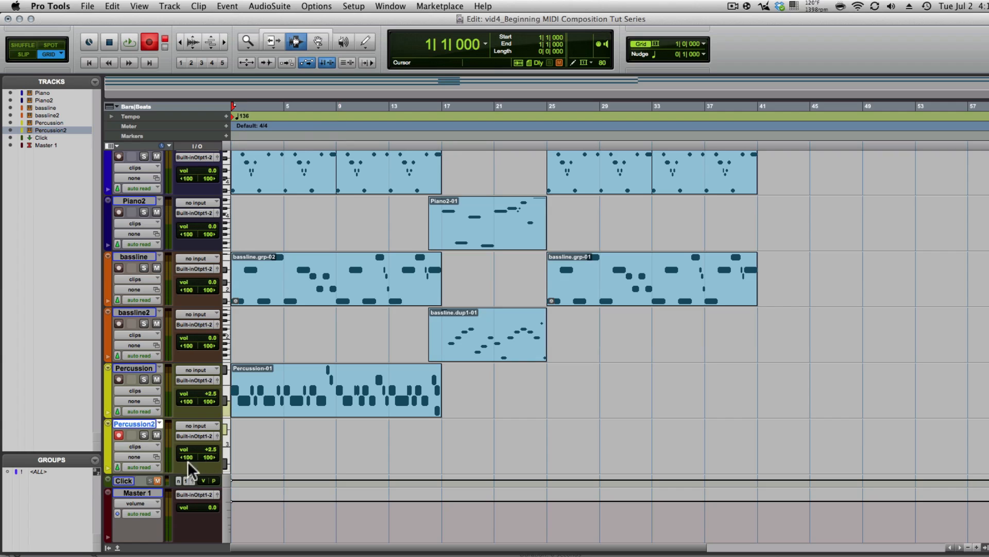
pyautogui.click(158, 481)
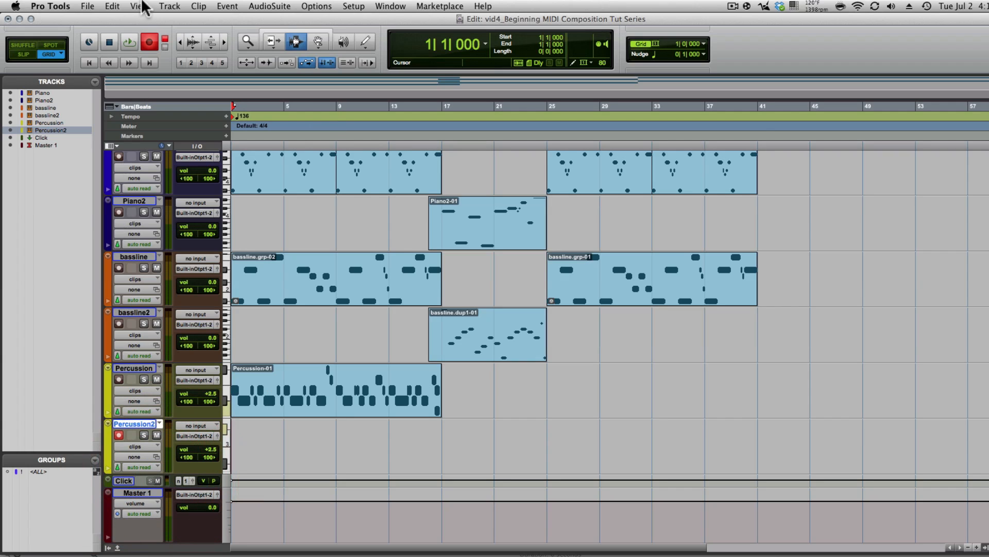
pyautogui.click(128, 41)
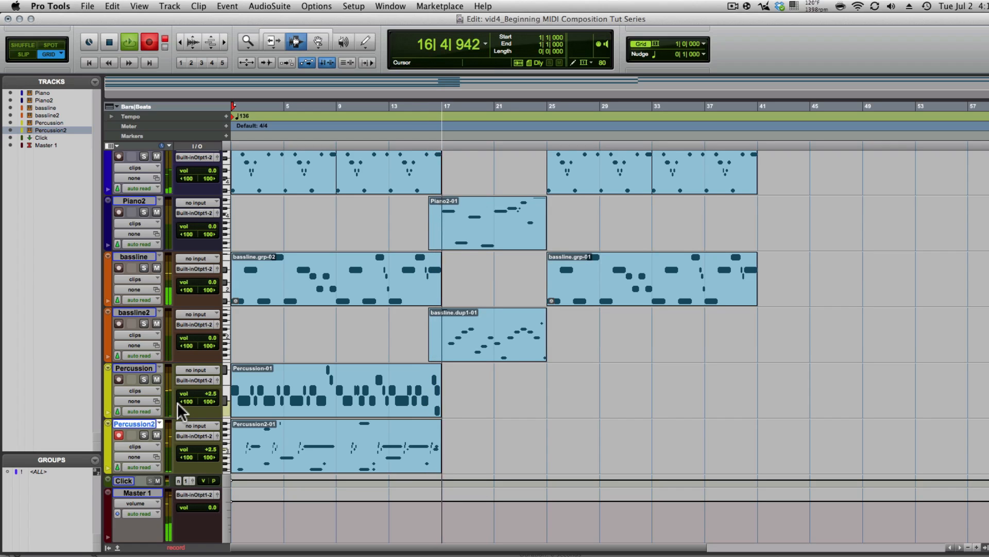
pyautogui.press('space')
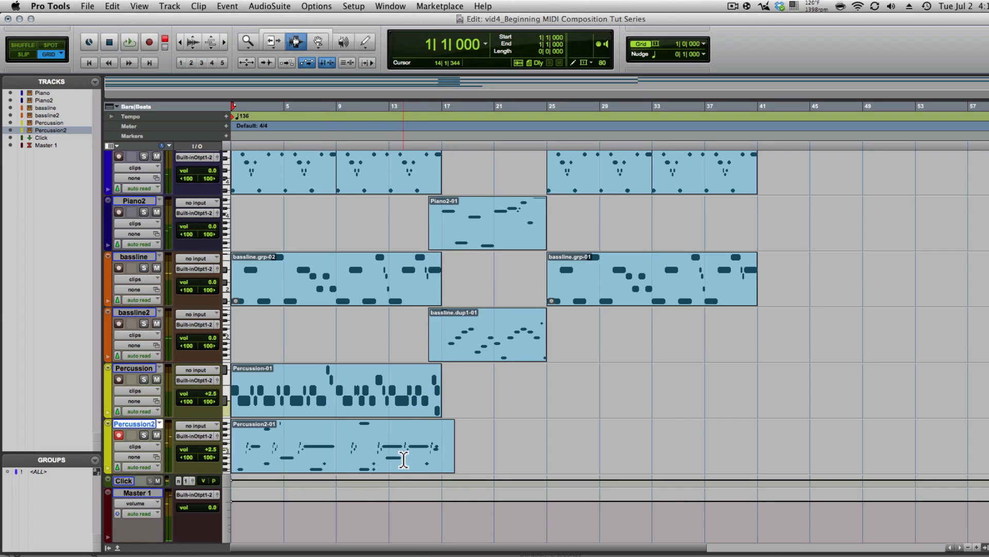
# - Trim Percussion2-01's end to bar 17 and select all its notes in the MIDI Editor
pyautogui.click(438, 446)
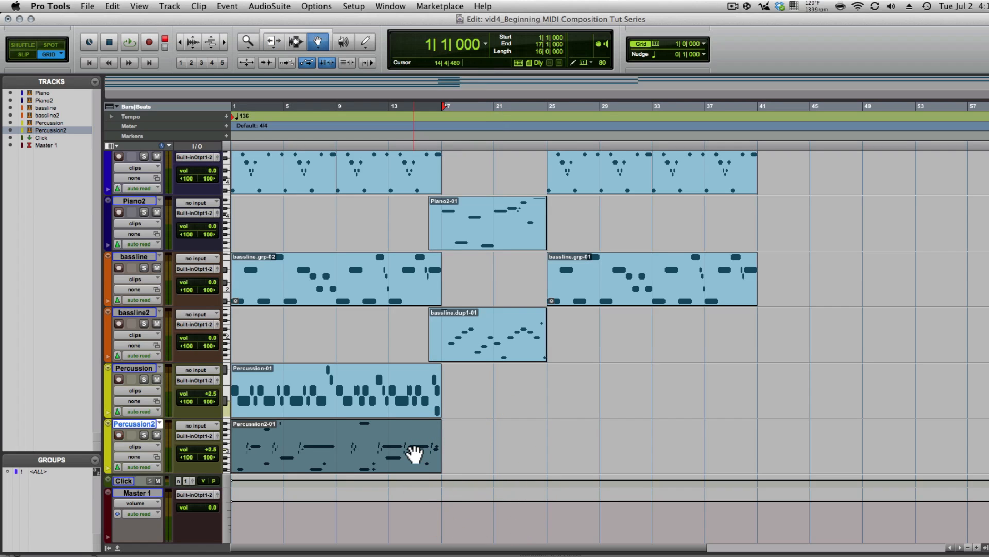
pyautogui.doubleClick(414, 452)
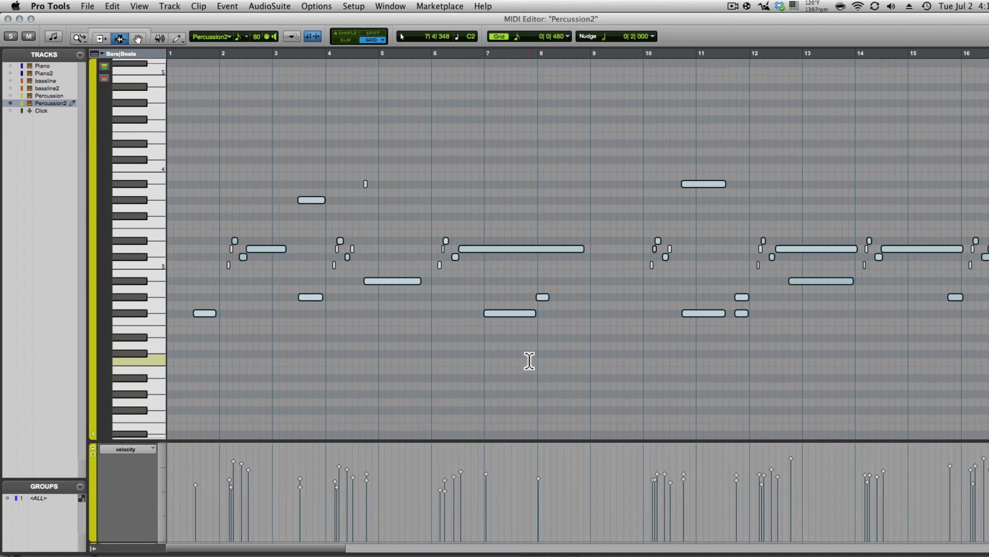
pyautogui.press('super+a')
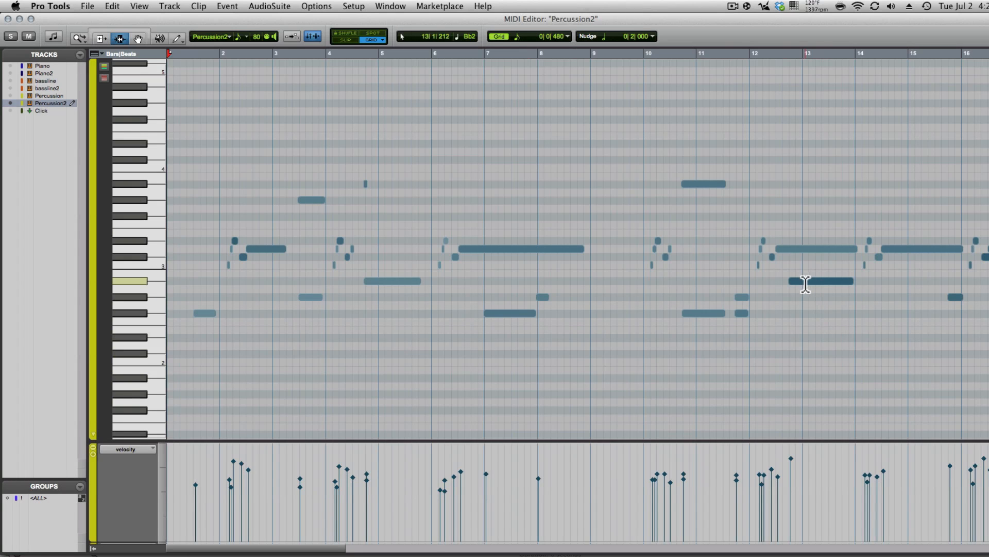
pyautogui.click(8, 19)
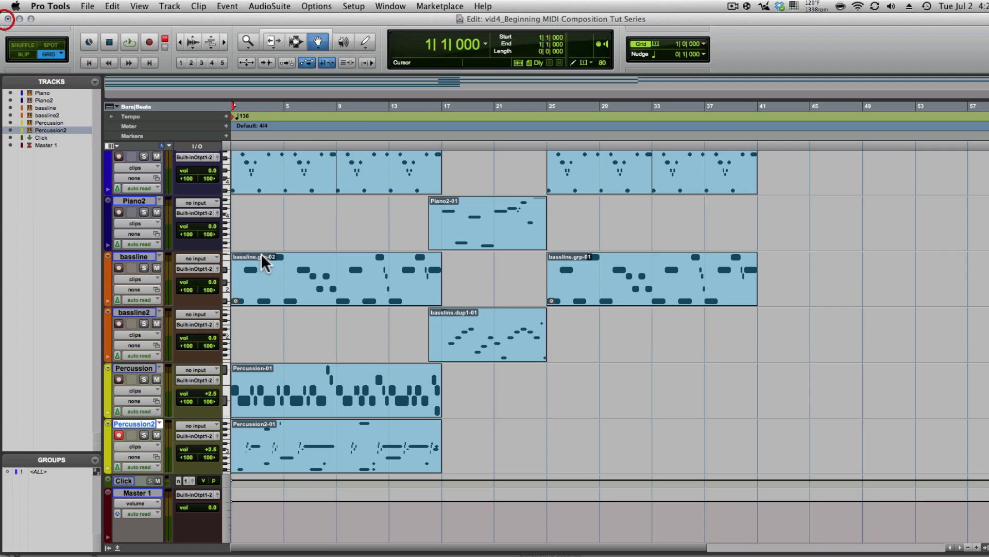
pyautogui.rightClick(371, 447)
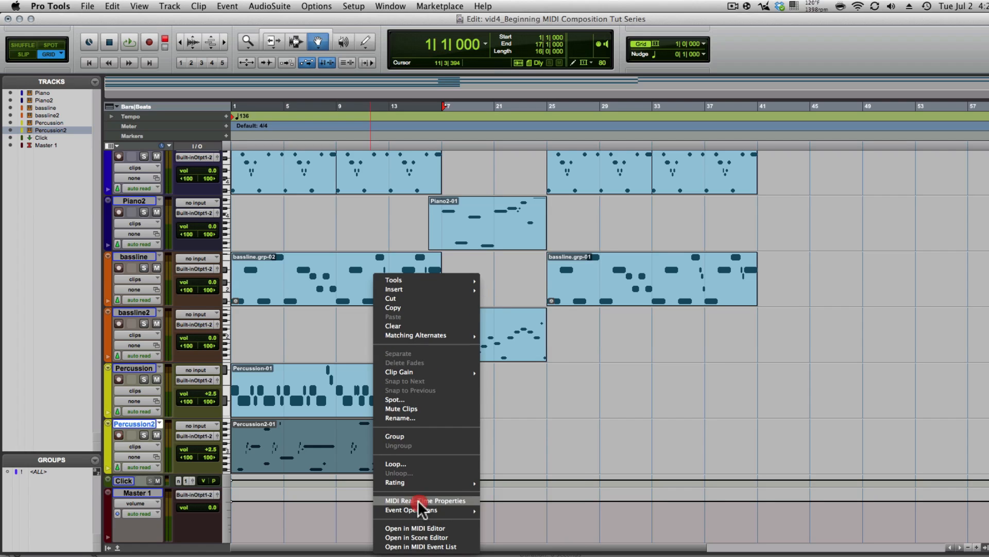
# - Enable real-time quantize on Percussion2-01: sixteenth notes, 92% strength, random timing enabled
pyautogui.click(419, 500)
pyautogui.click(651, 226)
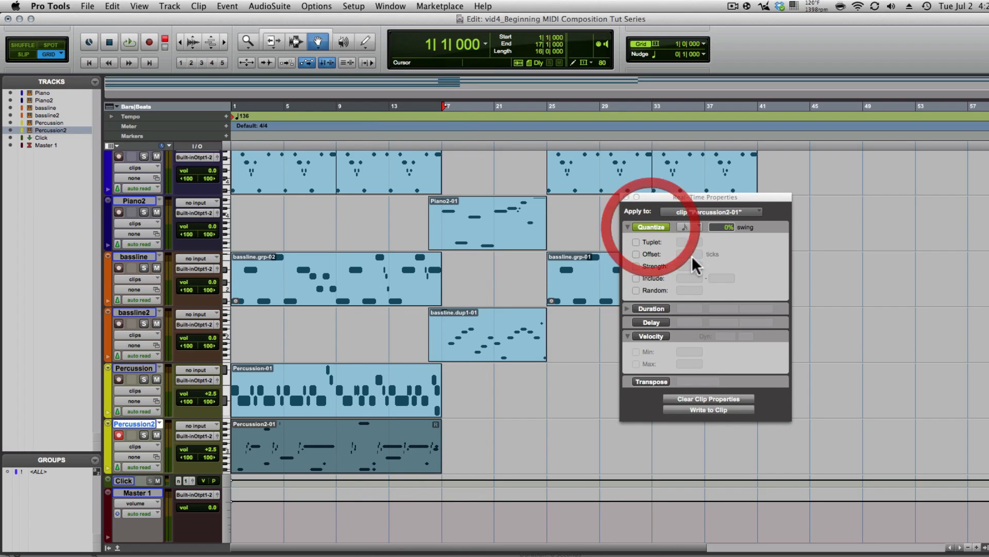
pyautogui.click(686, 229)
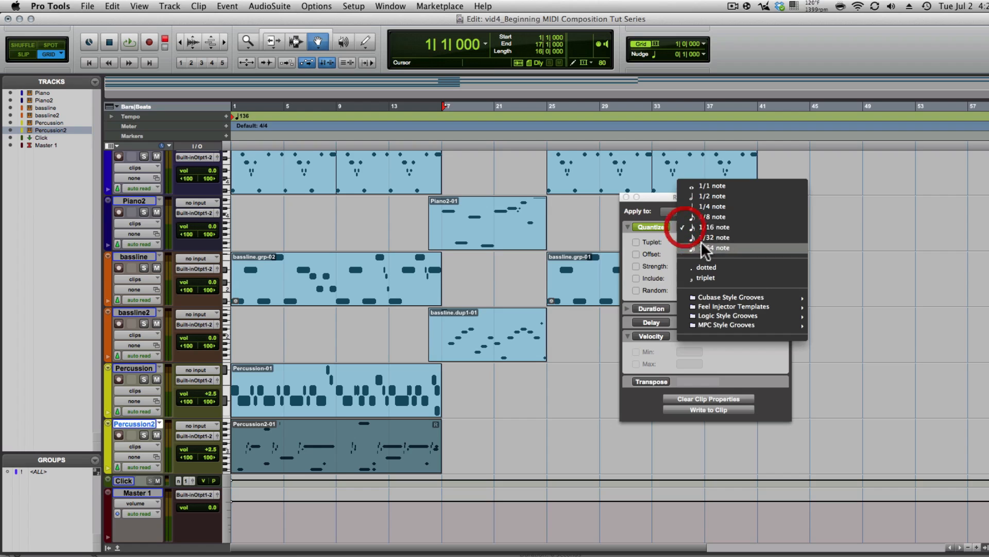
pyautogui.click(703, 214)
pyautogui.click(636, 266)
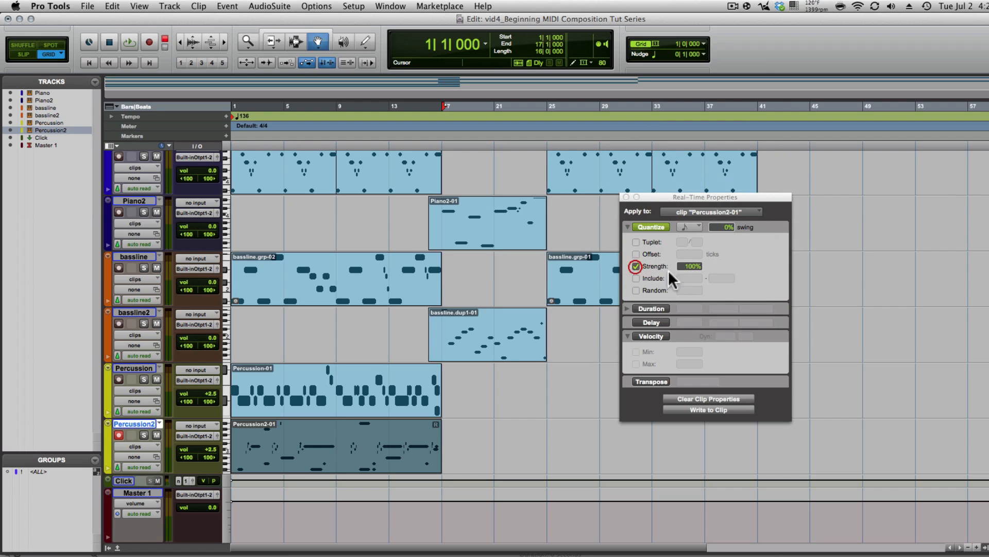
pyautogui.moveTo(698, 271); pyautogui.dragTo(691, 272)
pyautogui.click(687, 227)
pyautogui.click(704, 239)
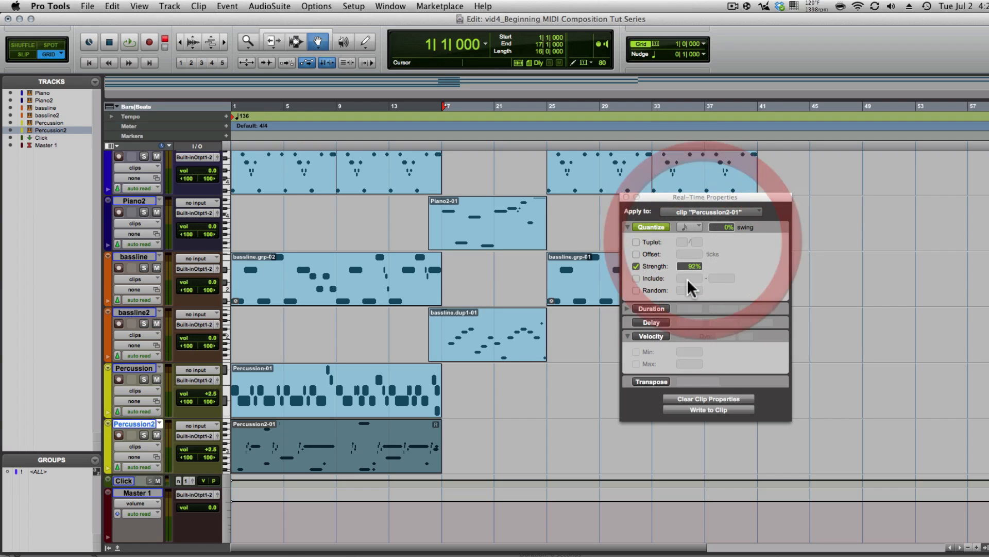
pyautogui.click(691, 267)
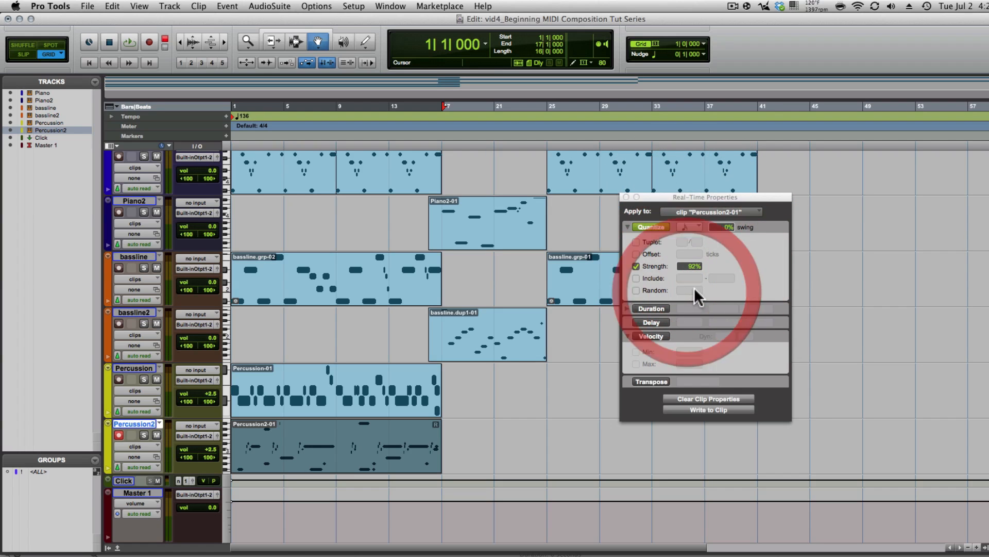
pyautogui.click(638, 290)
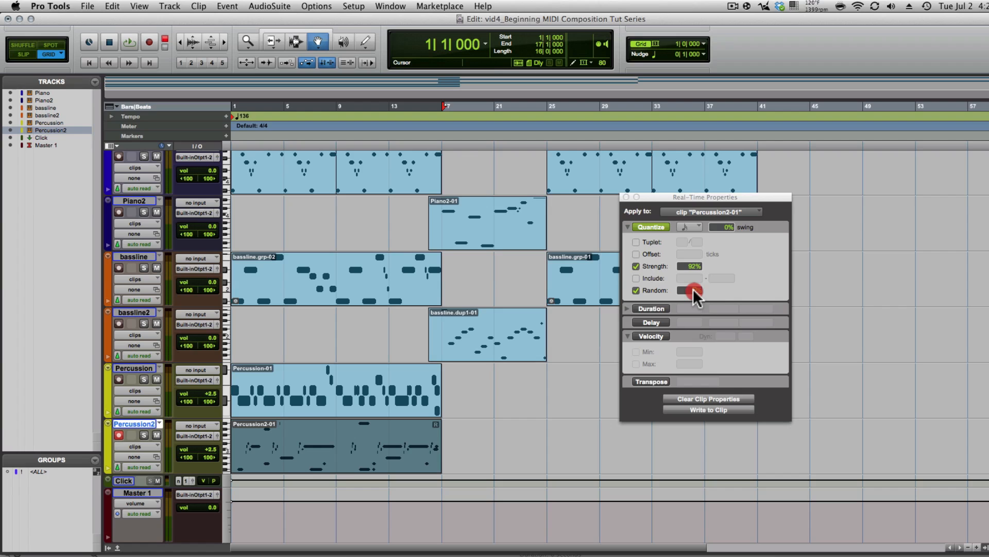
pyautogui.click(692, 290)
# - Enable velocity with 85% dynamics, write the settings to the clip, and close Real-Time Properties
pyautogui.click(651, 336)
pyautogui.click(726, 336)
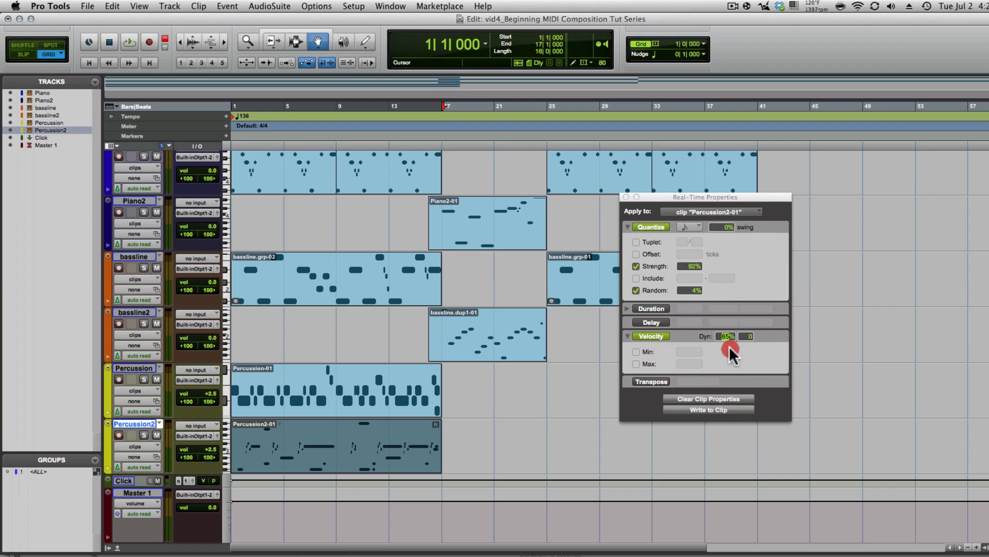
pyautogui.click(709, 409)
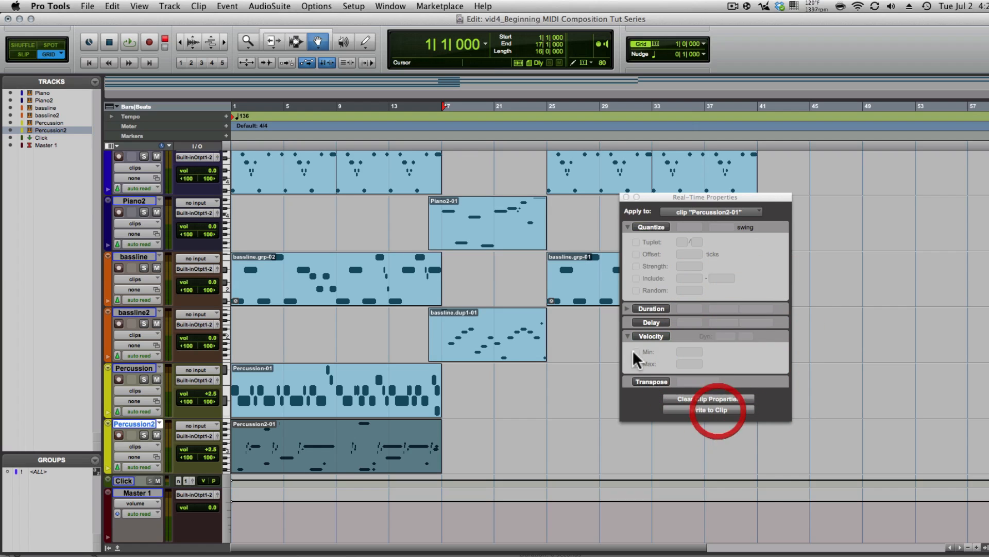
pyautogui.click(627, 197)
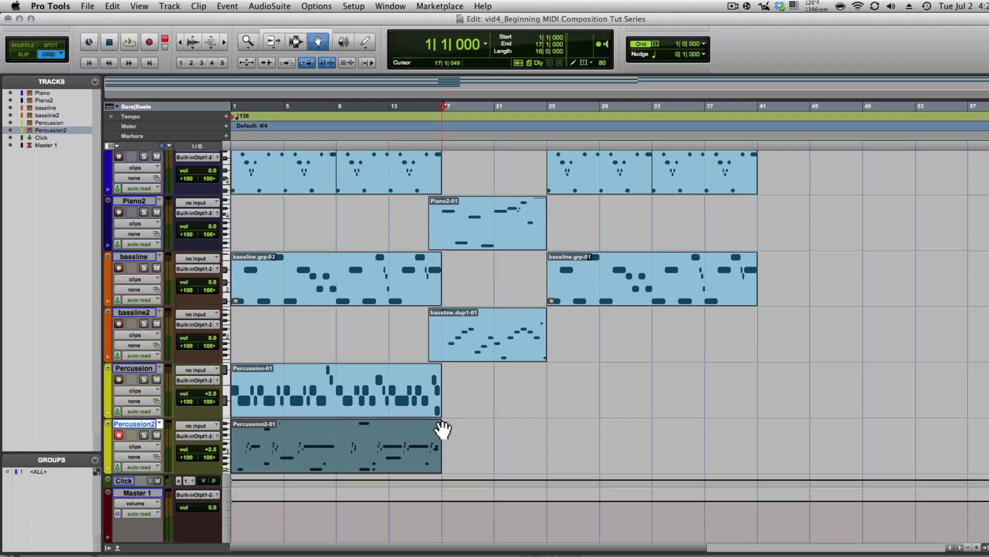
# - Zoom the timeline to bars 1–19, open Percussion2-01 in the MIDI Editor, and audition it
pyautogui.moveTo(471, 439); pyautogui.dragTo(54, 446)
pyautogui.press('F8')
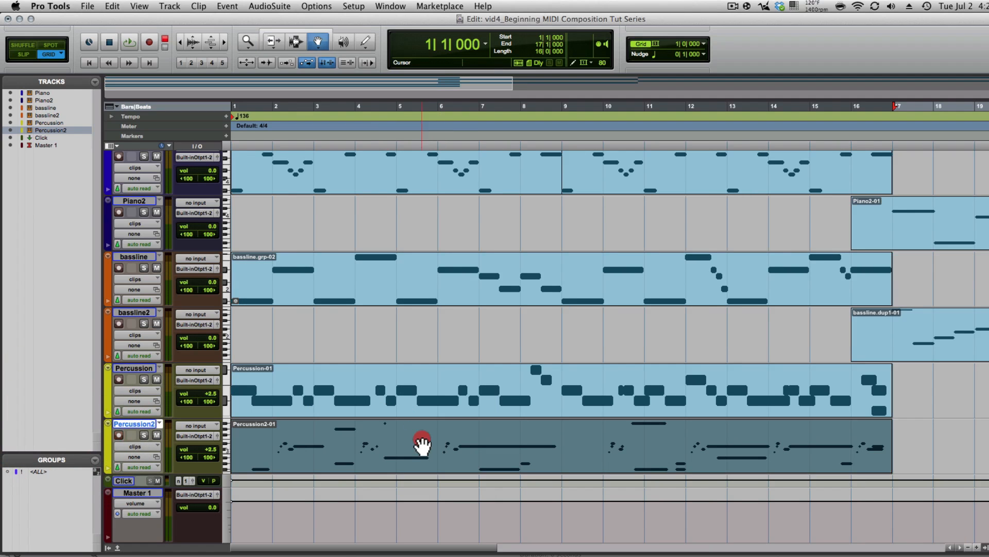
pyautogui.doubleClick(422, 443)
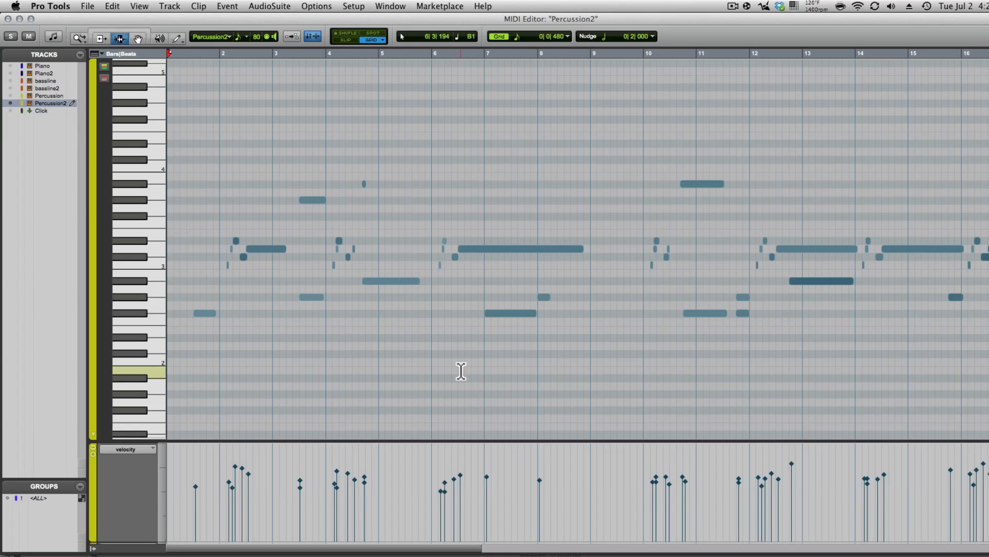
pyautogui.press('space')
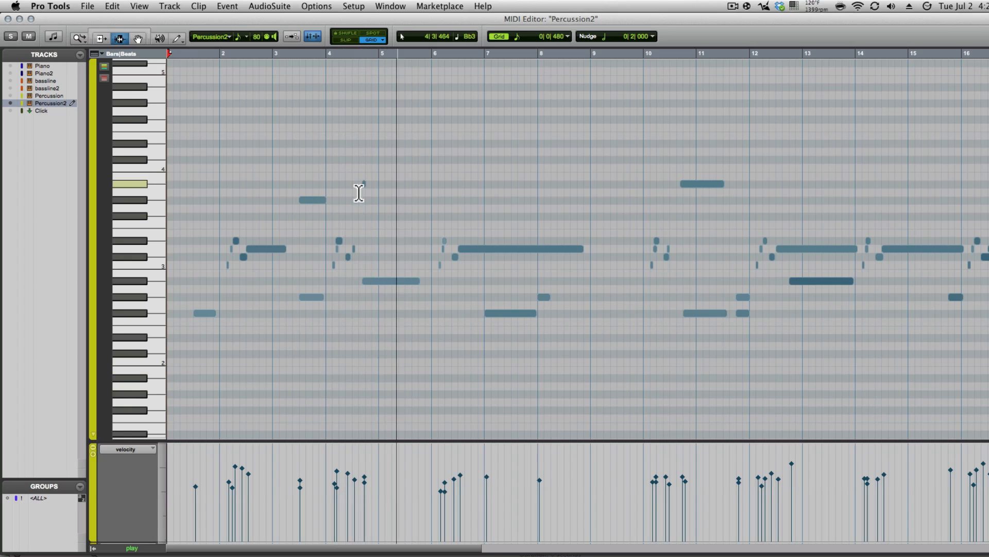
pyautogui.click(265, 166)
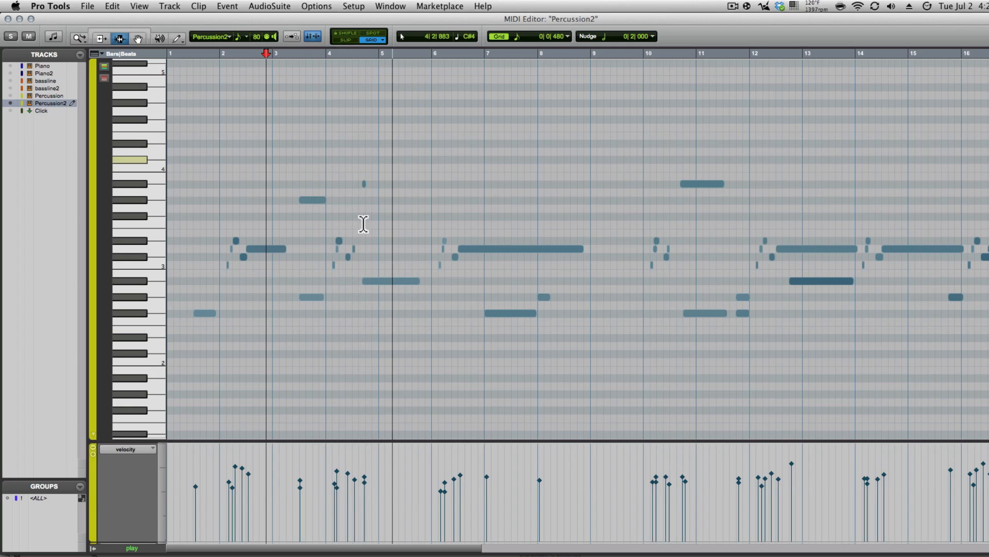
pyautogui.press('space')
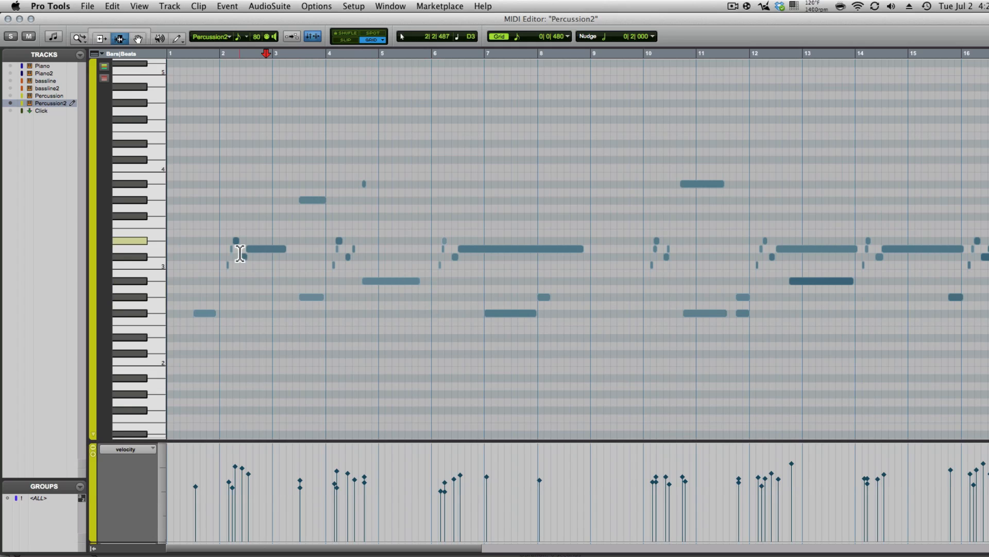
# - Zoom in on bars 2–5 and move the stray note right onto 4|2|000
pyautogui.press('super+z')
pyautogui.moveTo(258, 229); pyautogui.dragTo(396, 273)
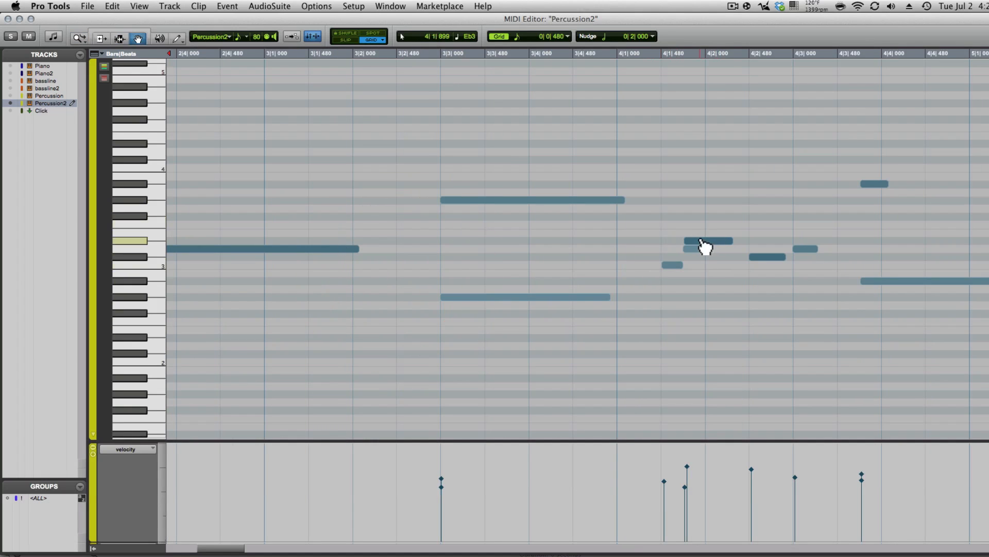
pyautogui.moveTo(704, 247); pyautogui.dragTo(715, 247)
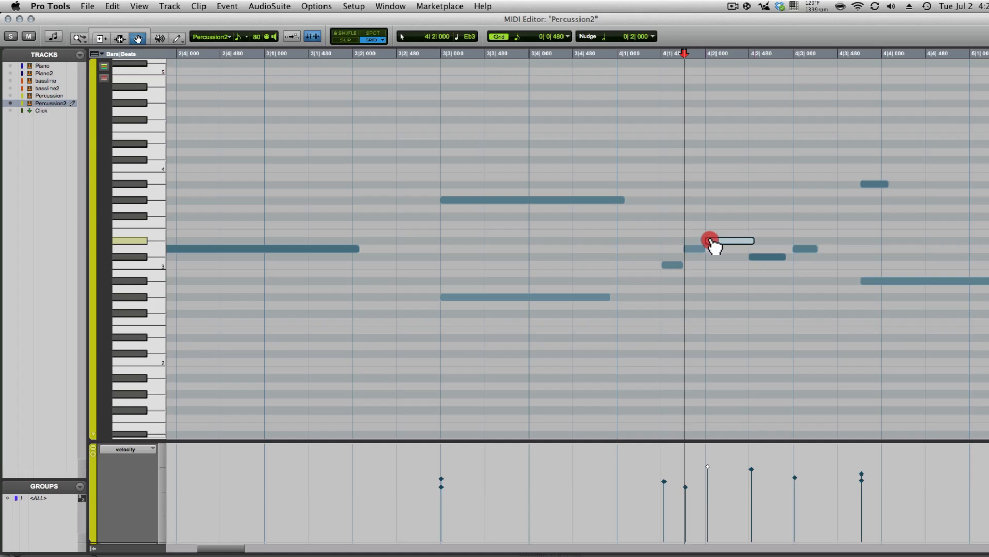
pyautogui.click(420, 172)
pyautogui.press('space')
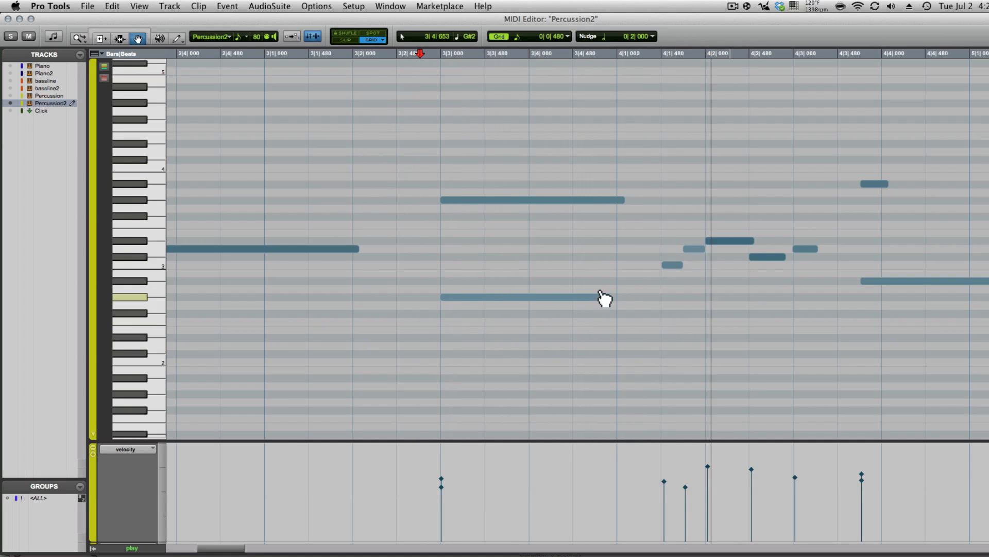
pyautogui.hscroll(5, 599, 294)
pyautogui.press('space')
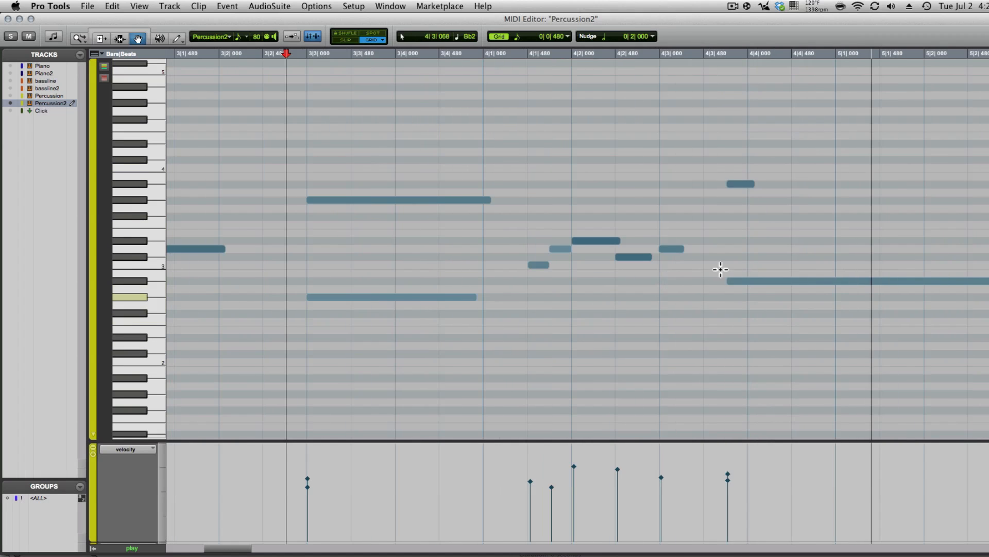
# - Move the two notes near 4|3|720 right to 4|4|000 and check the timing
pyautogui.click(742, 184)
pyautogui.click(741, 243)
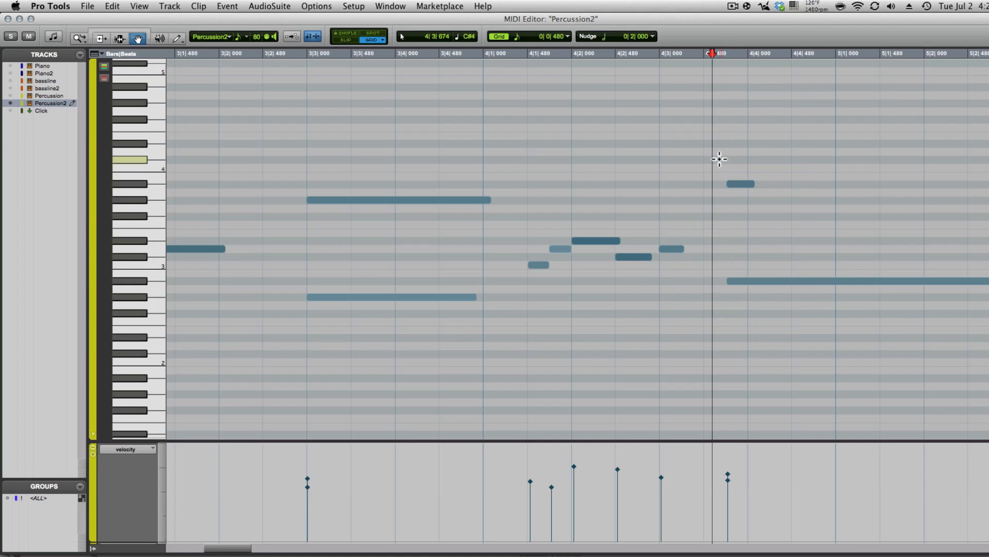
pyautogui.click(666, 101)
pyautogui.press('space')
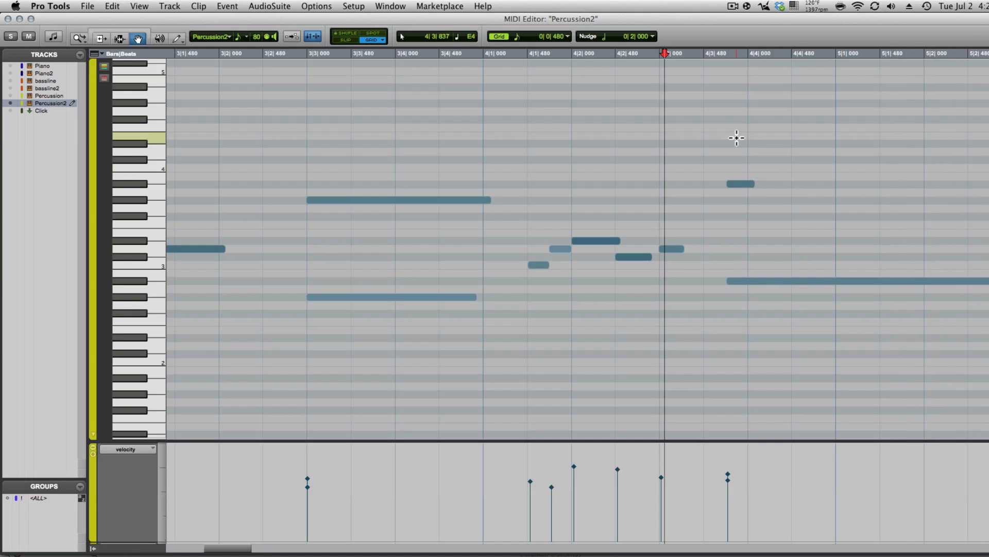
pyautogui.click(751, 276)
pyautogui.moveTo(750, 276); pyautogui.dragTo(757, 280)
pyautogui.click(691, 158)
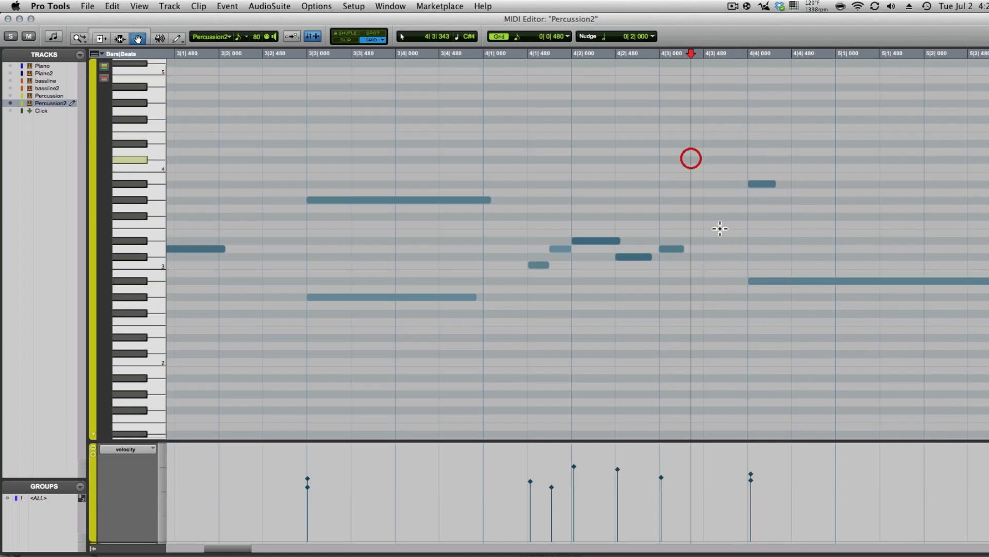
pyautogui.press('space')
pyautogui.click(483, 164)
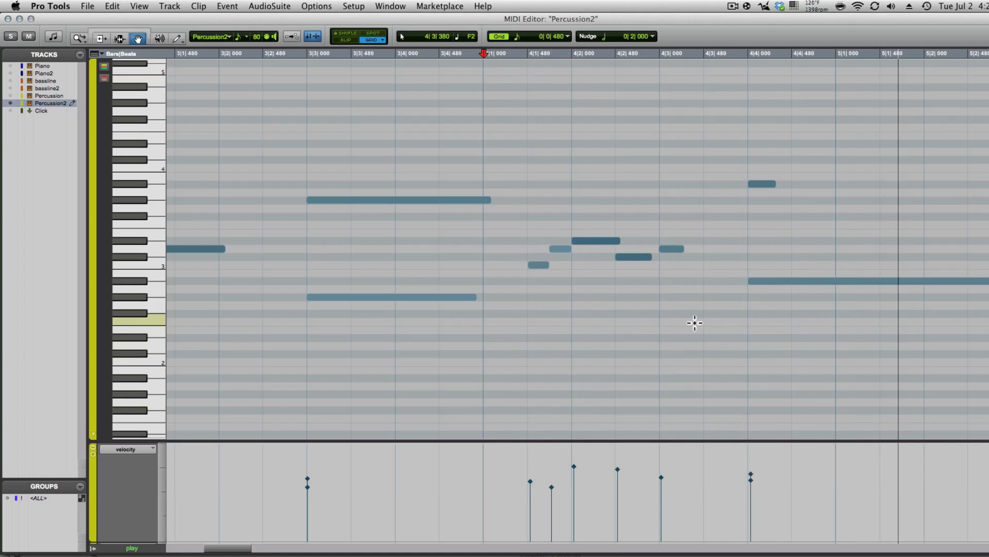
# - Zoom out and shift the note at 6|1 one grid step later
pyautogui.press('r')
pyautogui.hscroll(5, 691, 324)
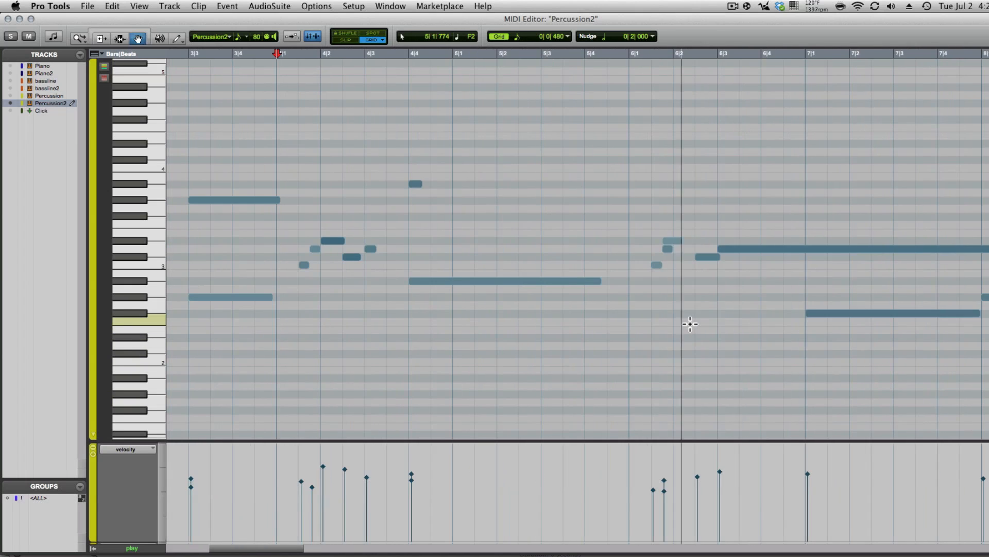
pyautogui.press('space')
pyautogui.moveTo(673, 241); pyautogui.dragTo(685, 241)
pyautogui.click(623, 201)
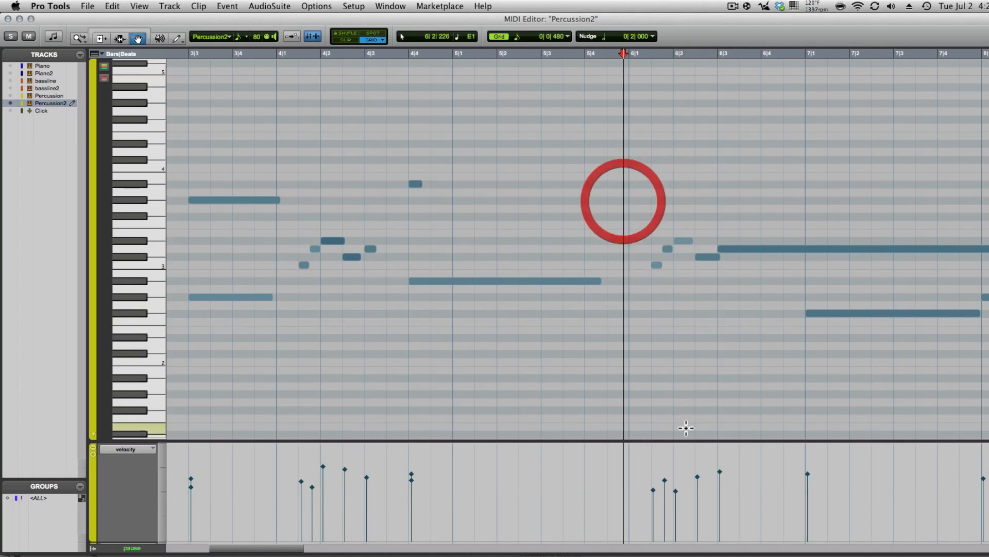
pyautogui.press('space')
pyautogui.hscroll(5, 655, 355)
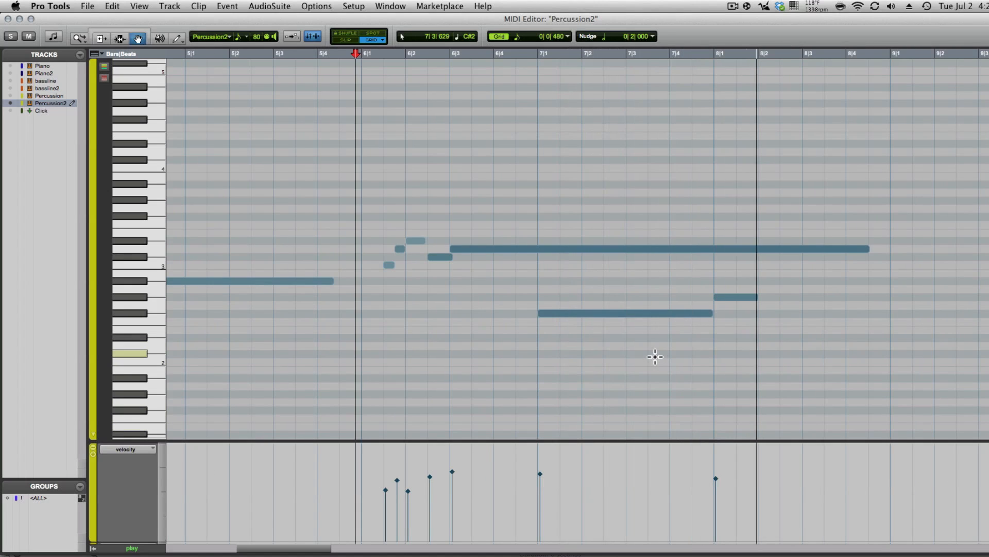
pyautogui.hscroll(4, 655, 357)
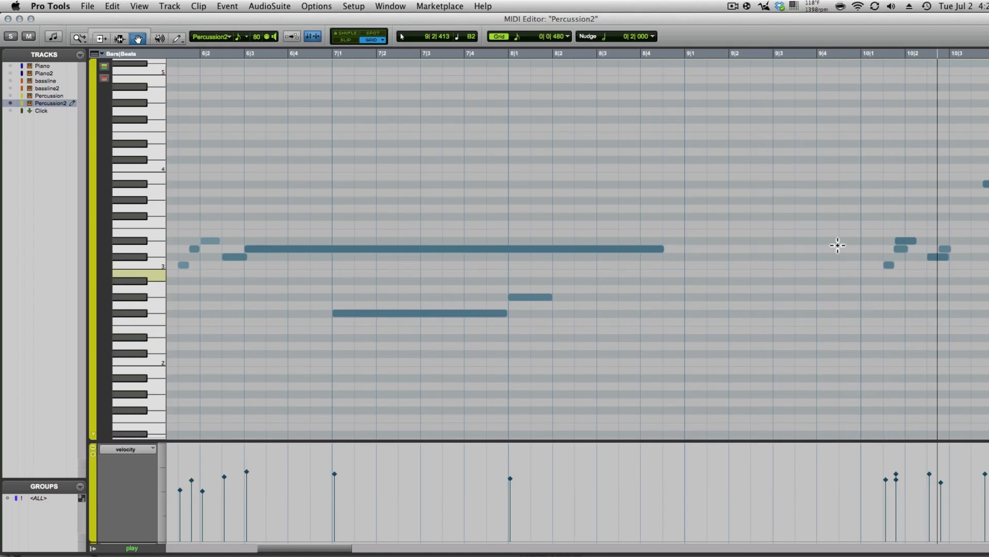
# - Shift the notes near 10|1, 10|3 (to 10|4) and 14|2 one grid step later
pyautogui.moveTo(908, 245); pyautogui.dragTo(918, 245)
pyautogui.click(852, 192)
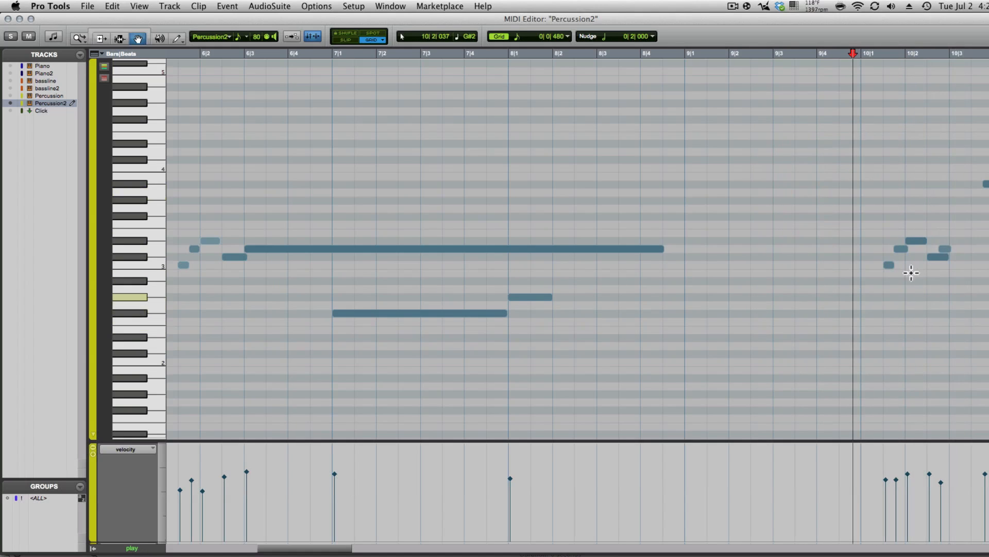
pyautogui.click(844, 177)
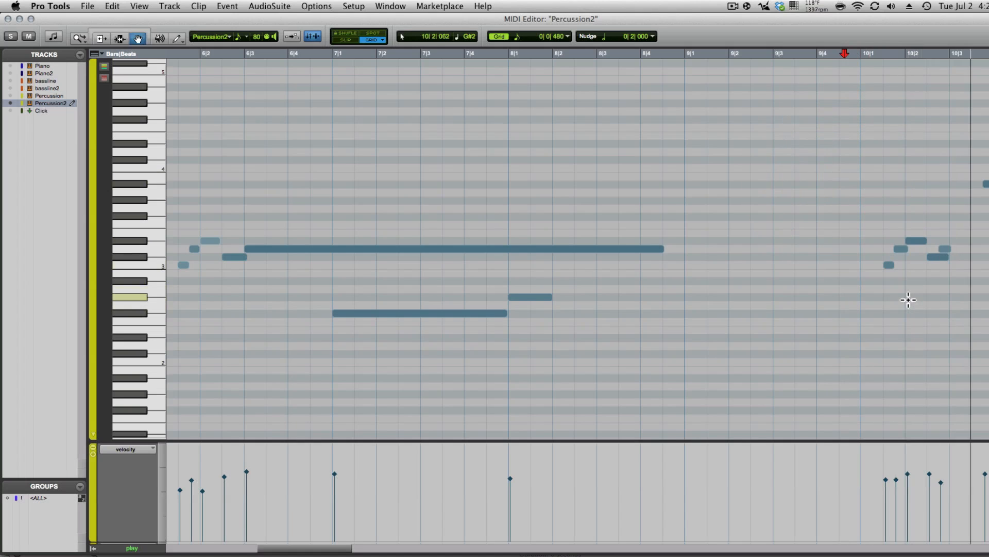
pyautogui.moveTo(592, 184); pyautogui.dragTo(596, 184)
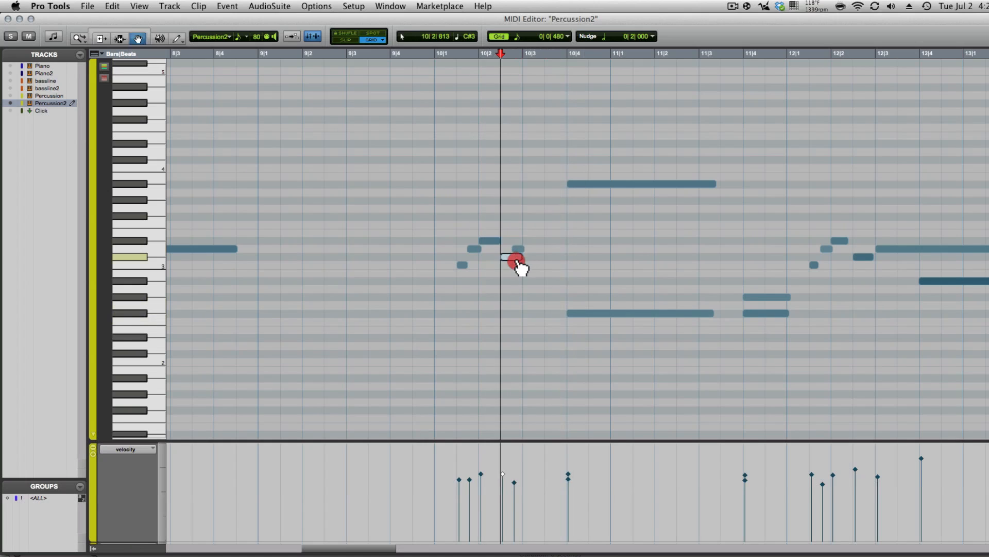
pyautogui.click(382, 187)
pyautogui.press('space')
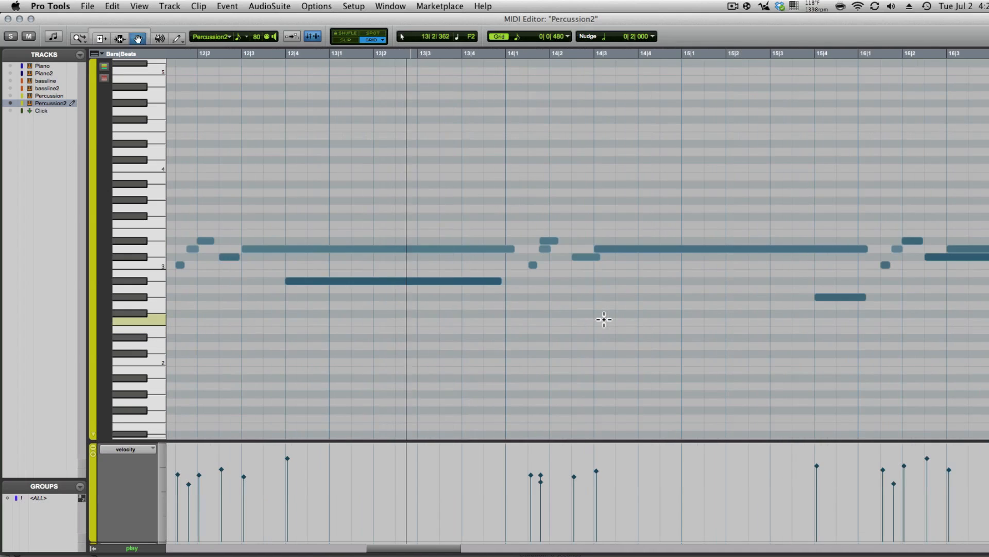
pyautogui.moveTo(549, 241); pyautogui.dragTo(560, 240)
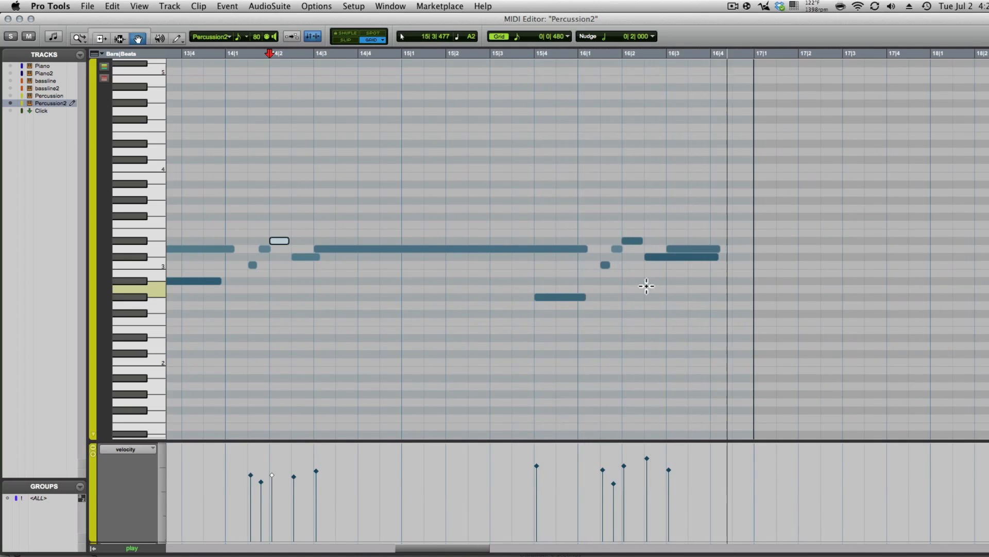
# - Audition from 15|4 and raise the D3 note at 16|3 a semitone to Eb3
pyautogui.click(550, 187)
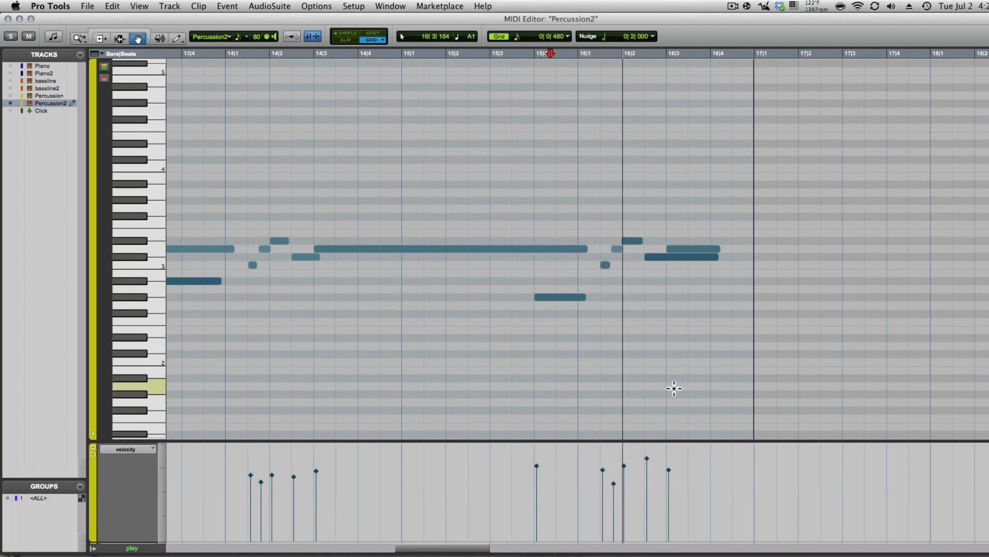
pyautogui.click(541, 196)
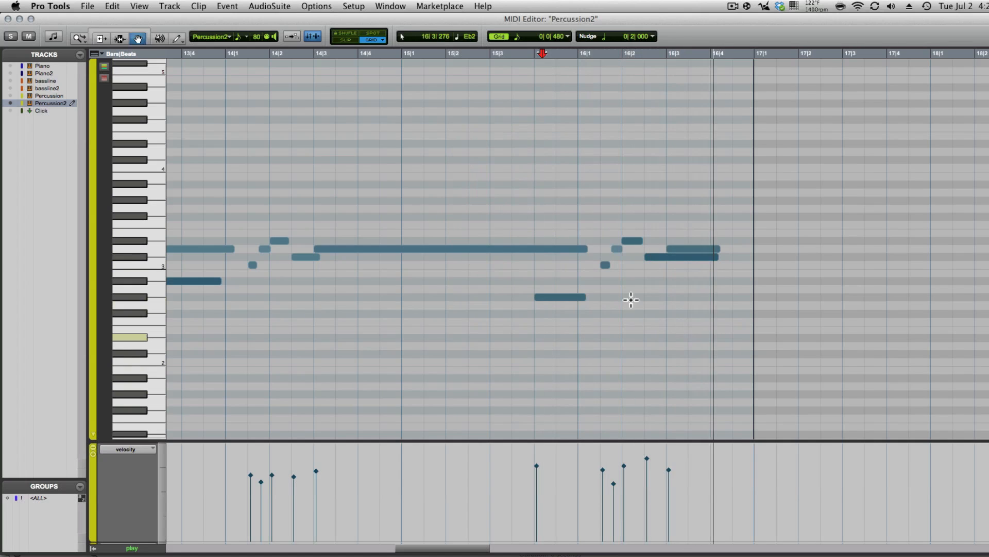
pyautogui.click(609, 203)
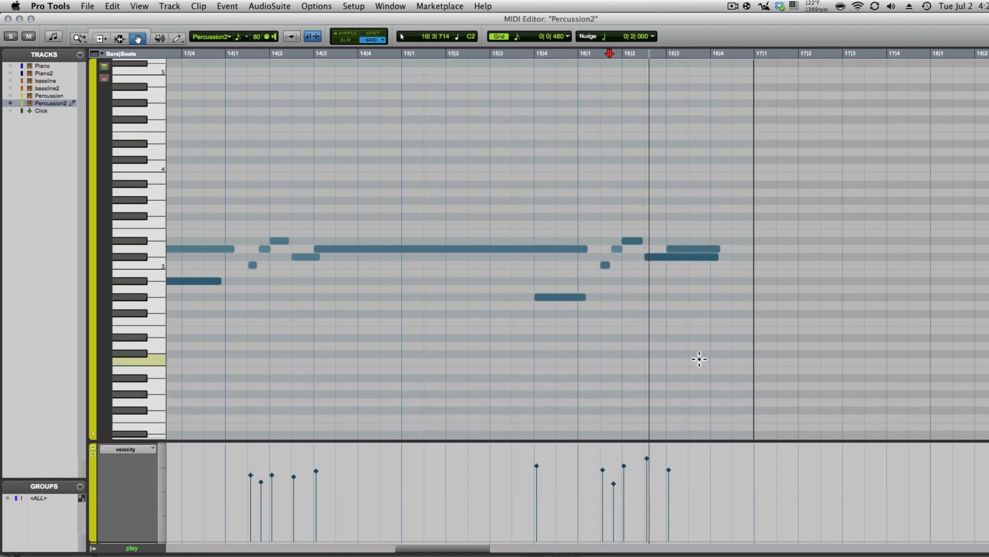
pyautogui.click(688, 247)
pyautogui.press('Up')
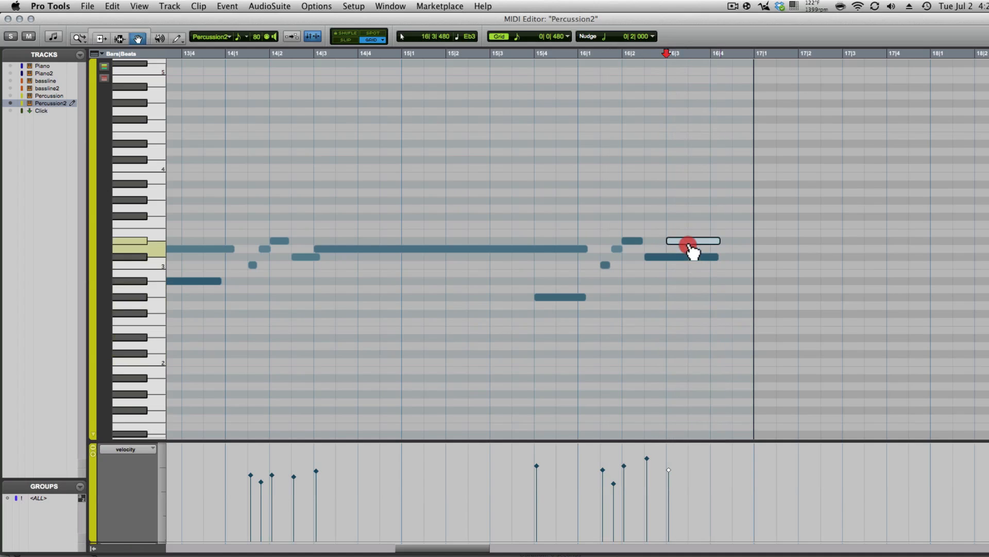
pyautogui.moveTo(691, 241); pyautogui.dragTo(693, 273)
# - Delete the stray short note at 16|2, audition from 15|4, and close the MIDI Editor
pyautogui.click(648, 458)
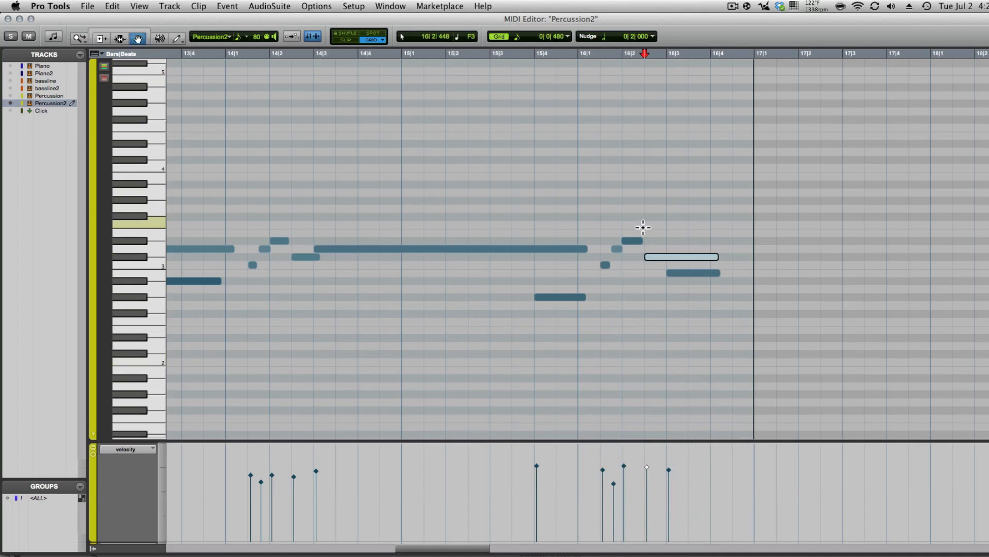
pyautogui.click(637, 249)
pyautogui.click(593, 190)
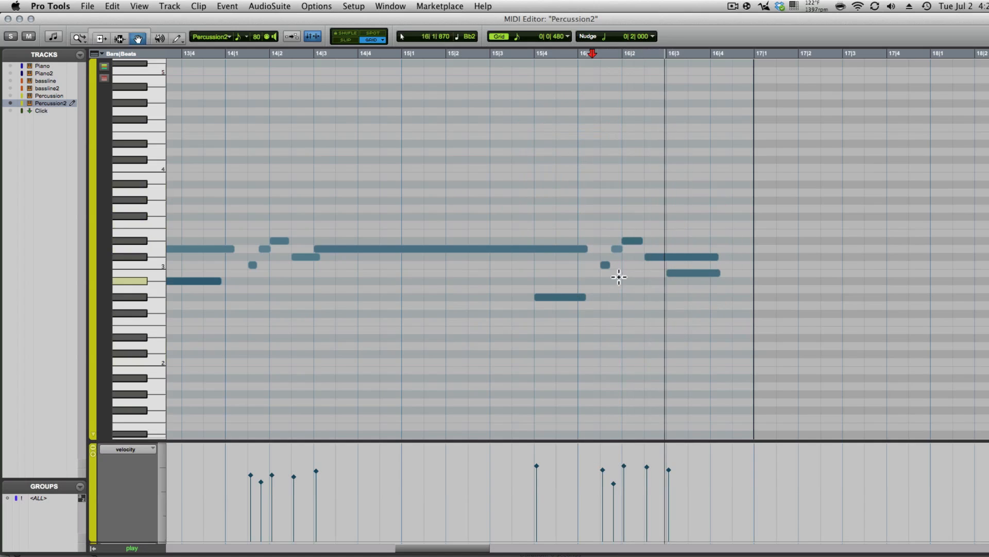
pyautogui.moveTo(631, 208); pyautogui.dragTo(640, 252)
pyautogui.press('Delete')
pyautogui.click(546, 174)
pyautogui.press('space')
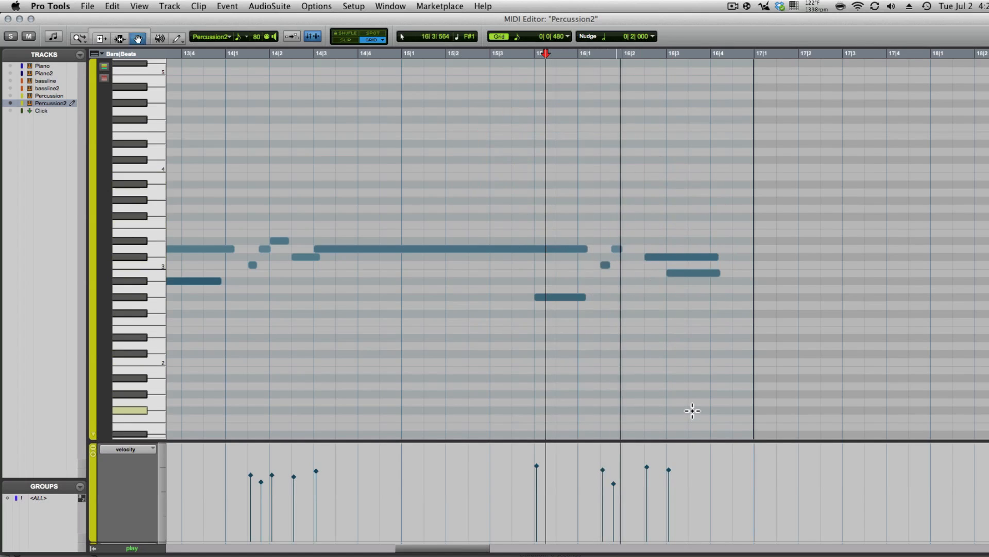
pyautogui.press('space')
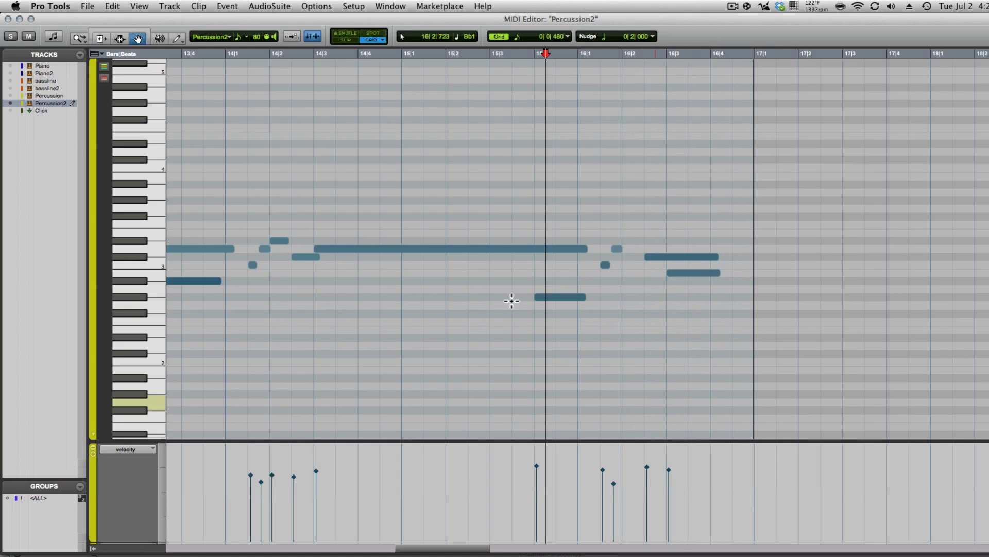
pyautogui.click(8, 19)
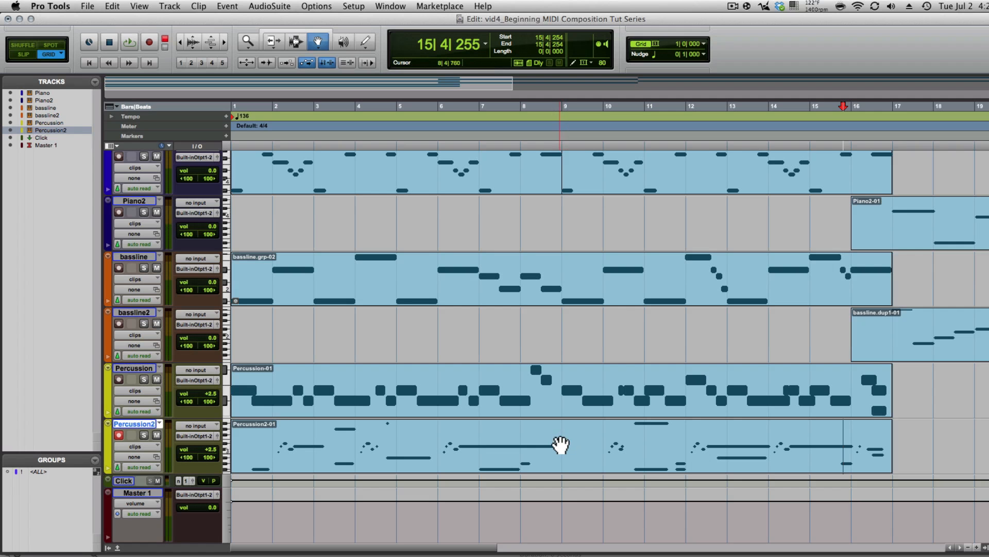
pyautogui.doubleClick(562, 451)
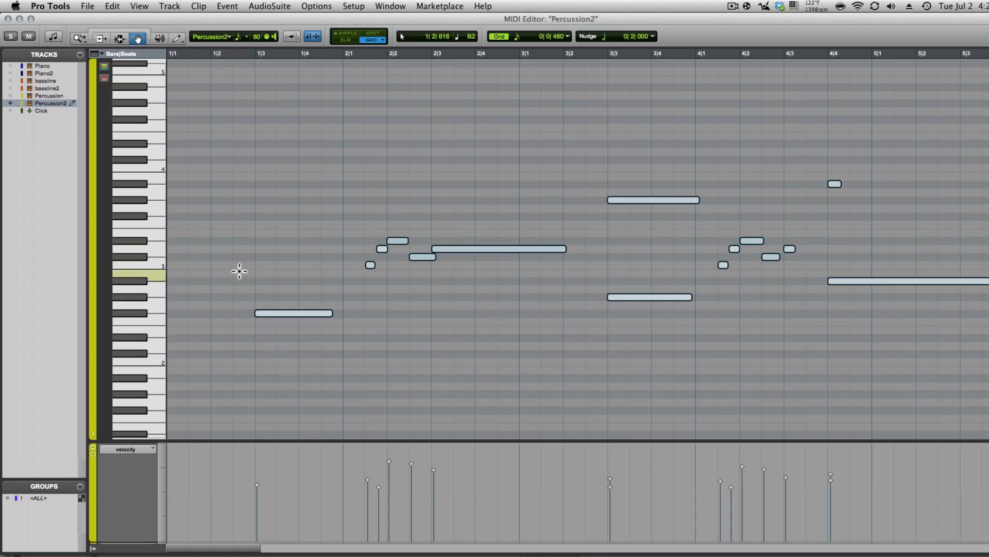
pyautogui.click(120, 39)
pyautogui.click(190, 230)
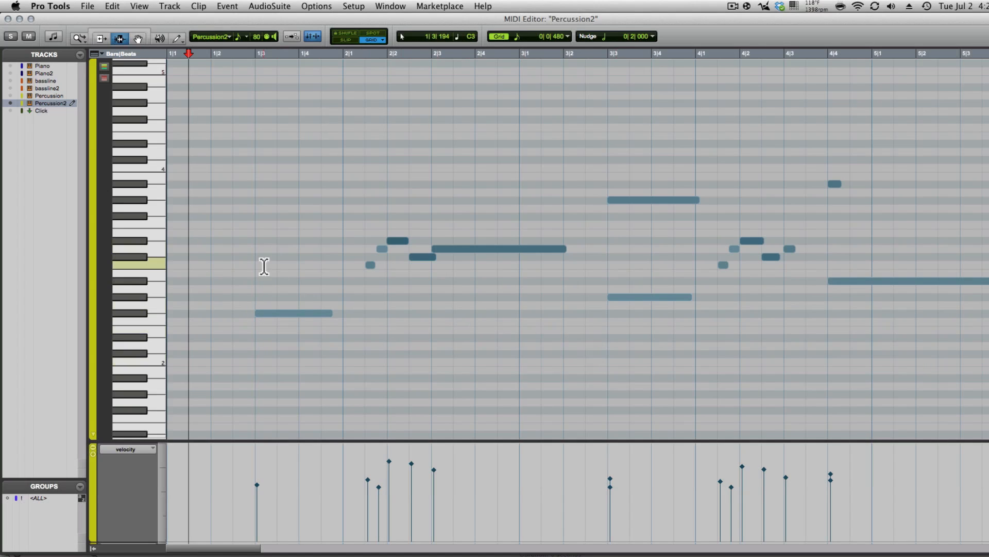
pyautogui.click(233, 232)
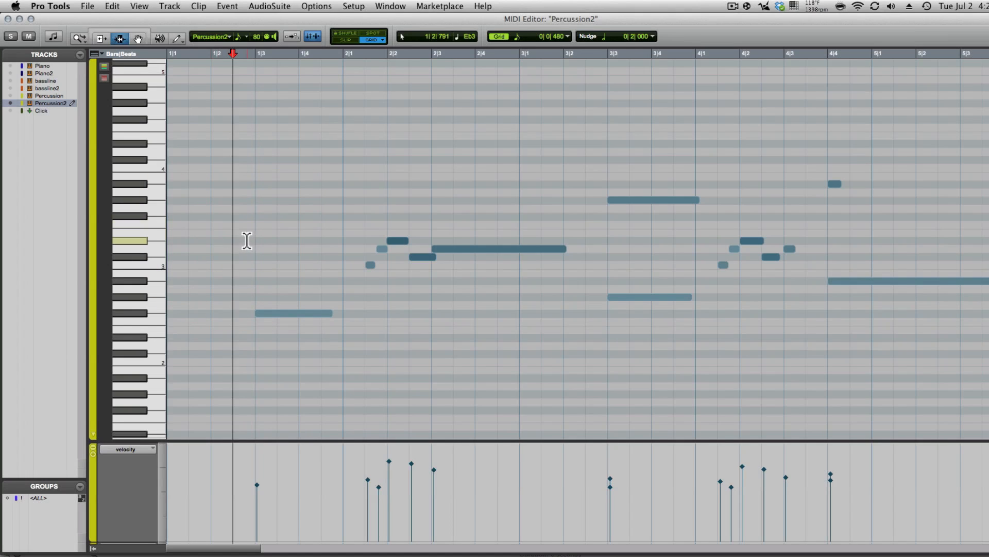
pyautogui.press('space')
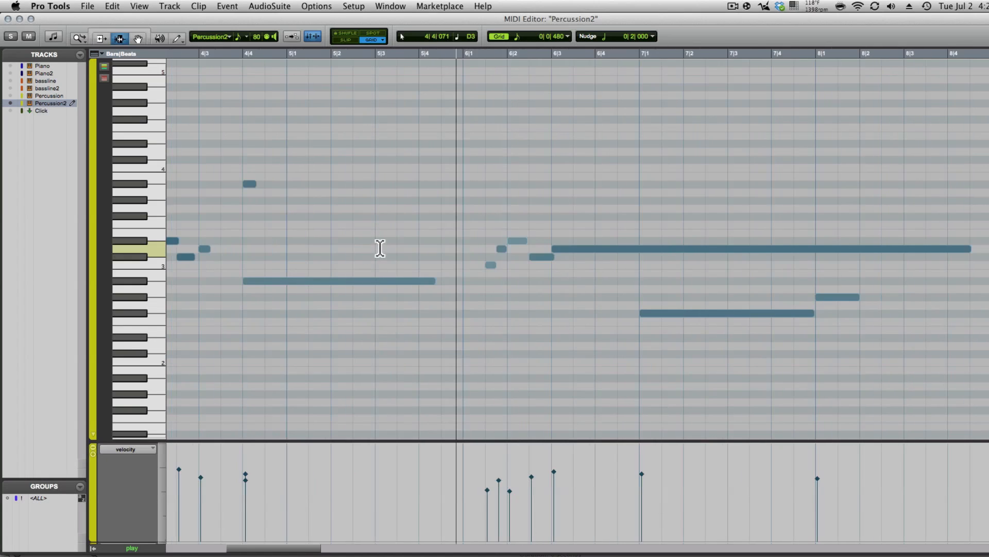
pyautogui.press('super+w')
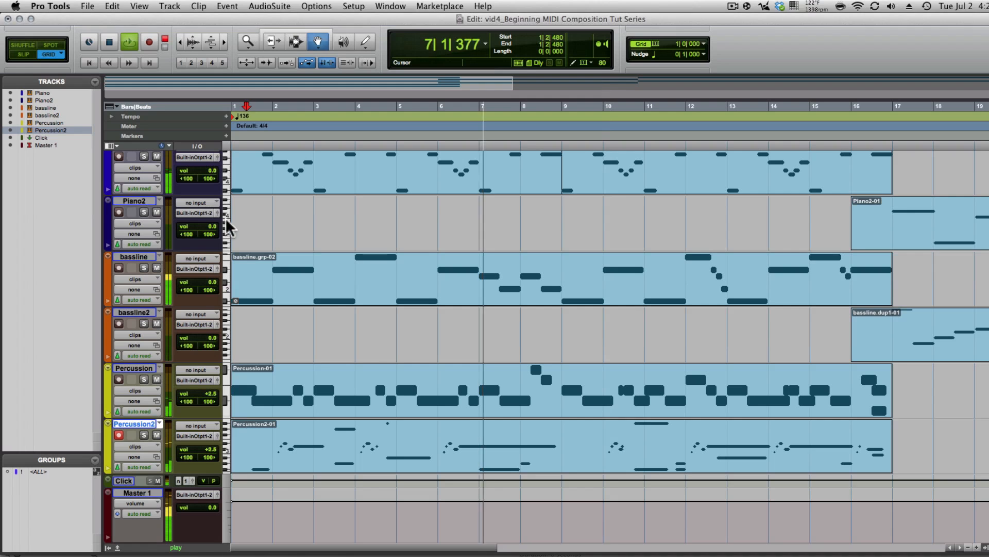
# - Mute the Click track and reopen the Percussion2 clip's notes in the MIDI Editor
pyautogui.click(157, 480)
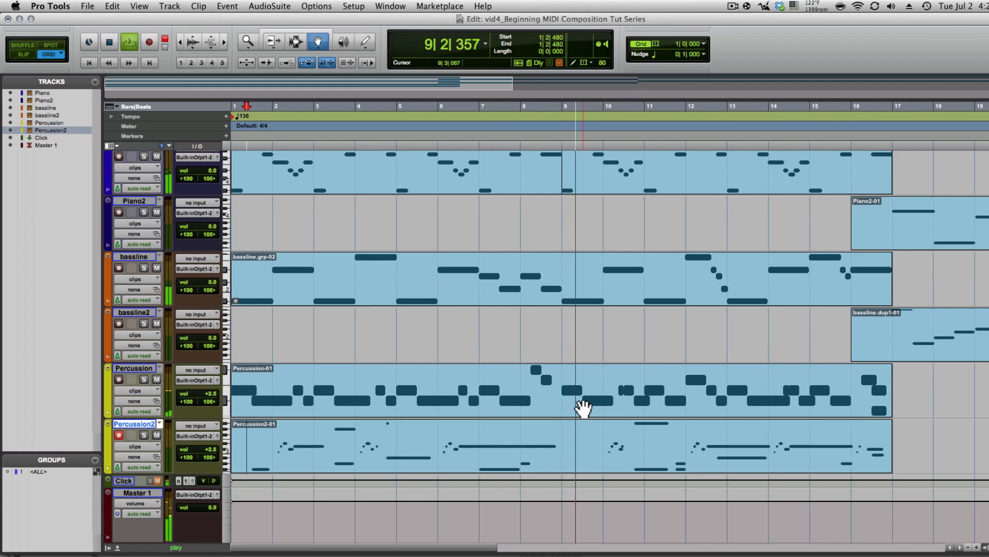
pyautogui.doubleClick(577, 461)
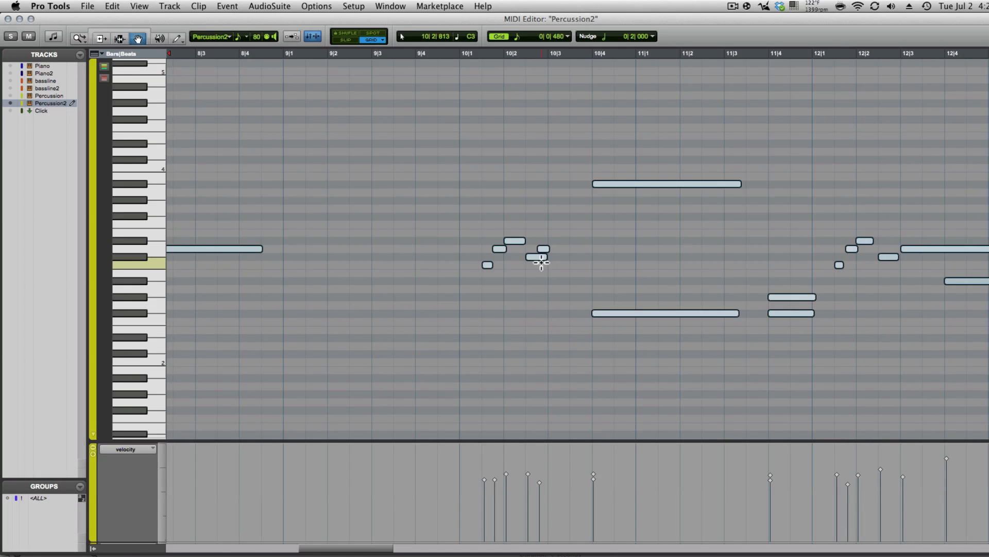
# - Erase the stray short note just after 10|2 and audition the passage from 9|4
pyautogui.click(548, 308)
pyautogui.keyDown('alt'); pyautogui.click(536, 257); pyautogui.keyUp('alt')
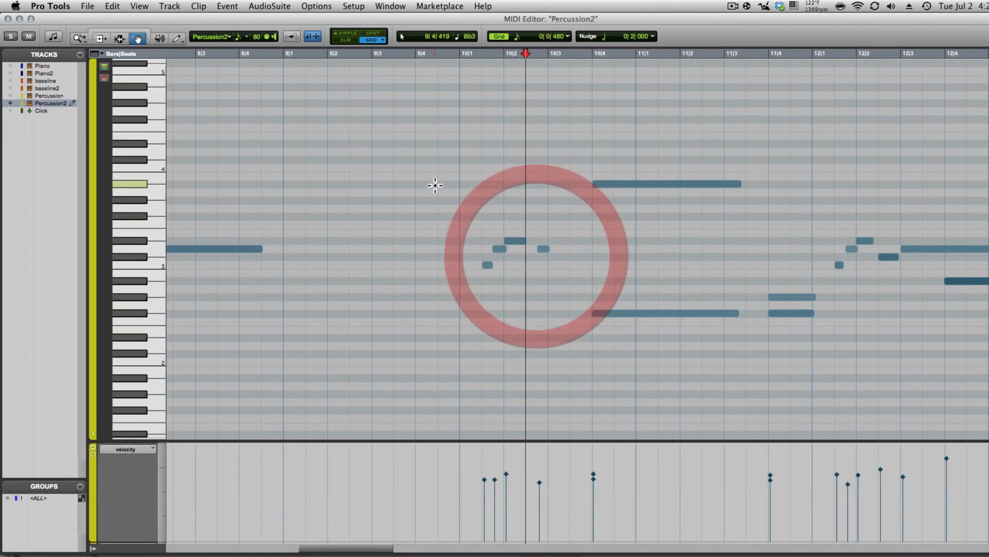
pyautogui.click(435, 185)
pyautogui.press('space')
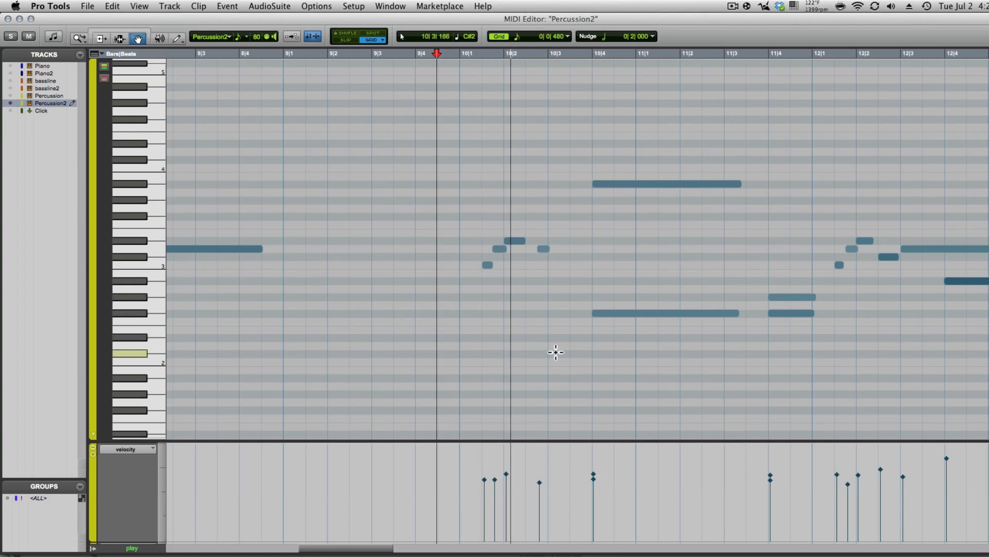
pyautogui.click(422, 166)
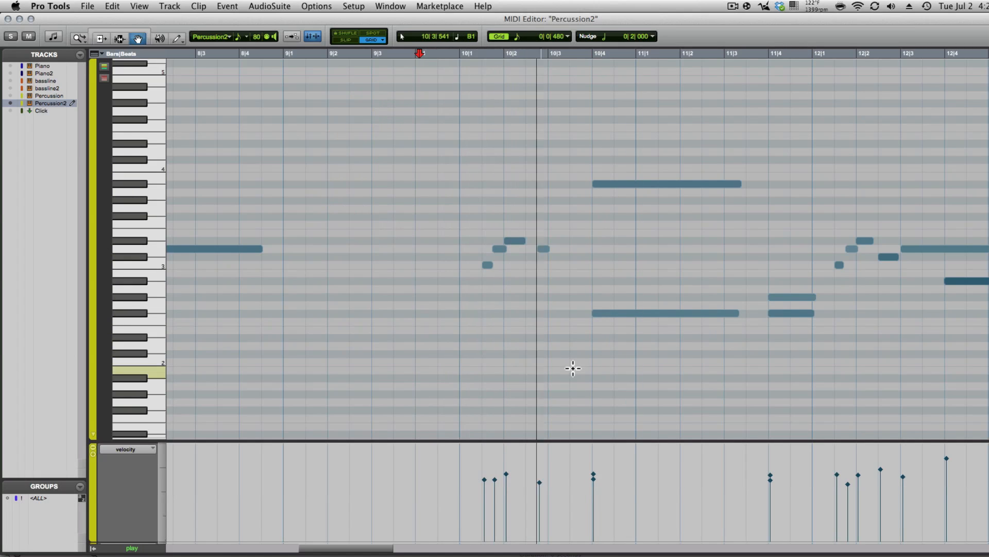
pyautogui.press('space')
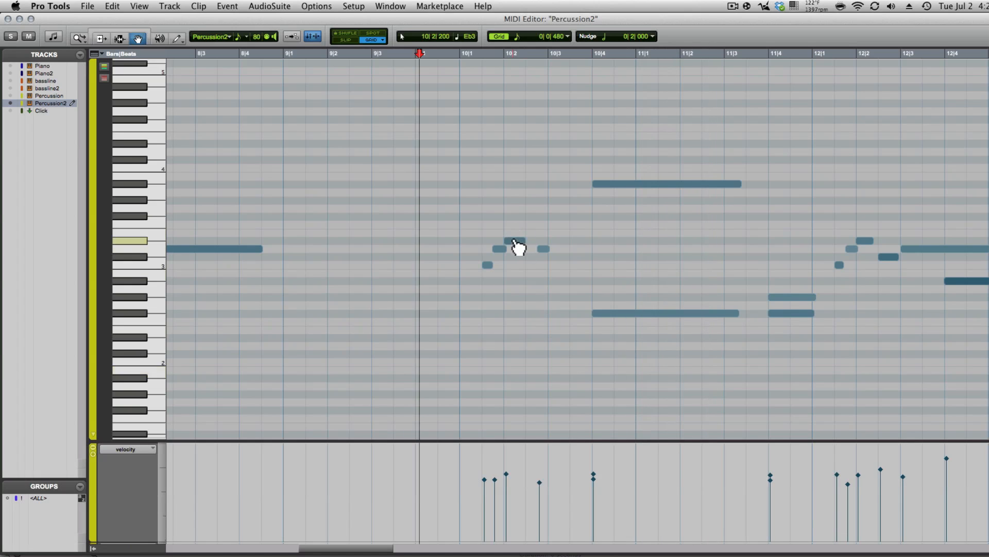
# - Try deleting the 10|2 note, listen, then undo to keep it and replay the passage
pyautogui.click(513, 241)
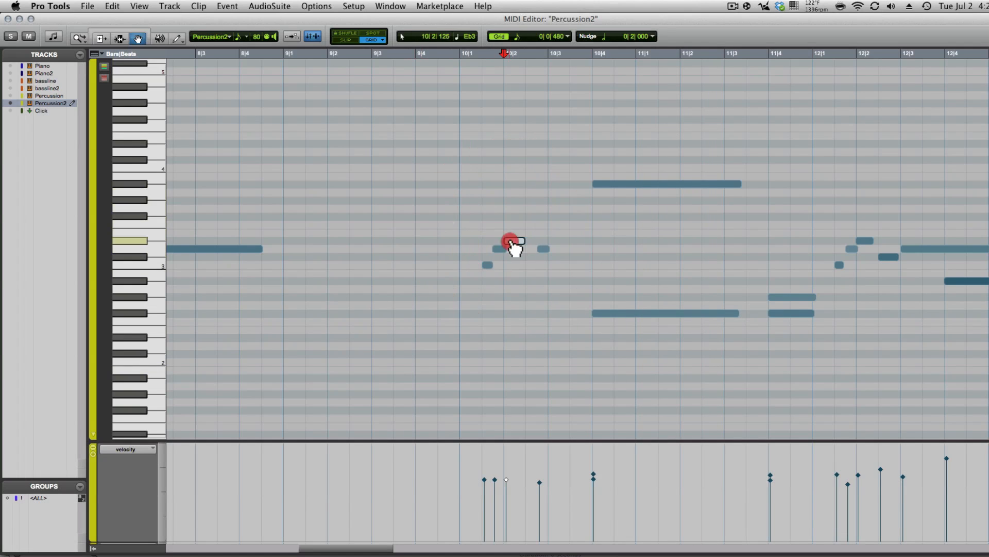
pyautogui.press('Delete')
pyautogui.click(437, 201)
pyautogui.press('space')
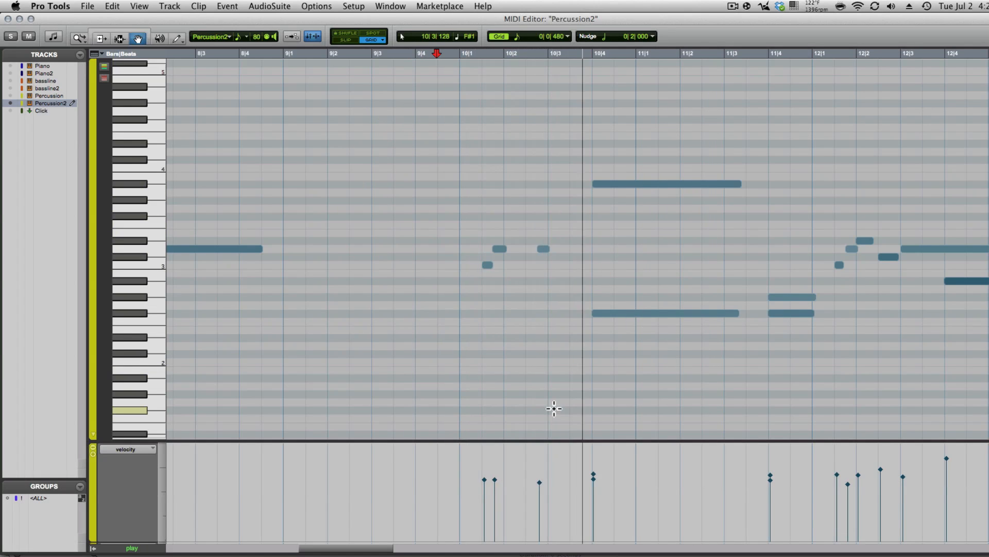
pyautogui.press('space')
pyautogui.press('super+z')
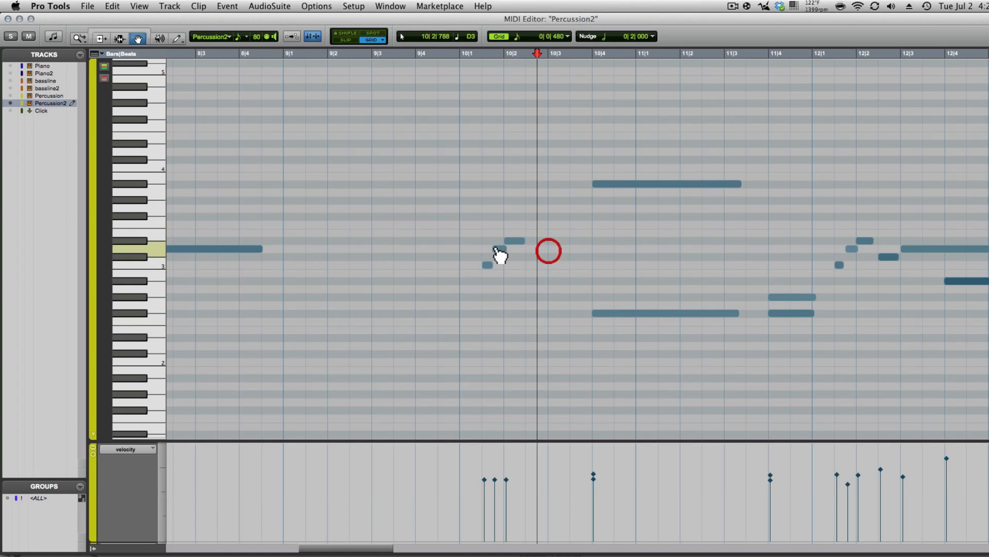
pyautogui.click(419, 177)
pyautogui.press('space')
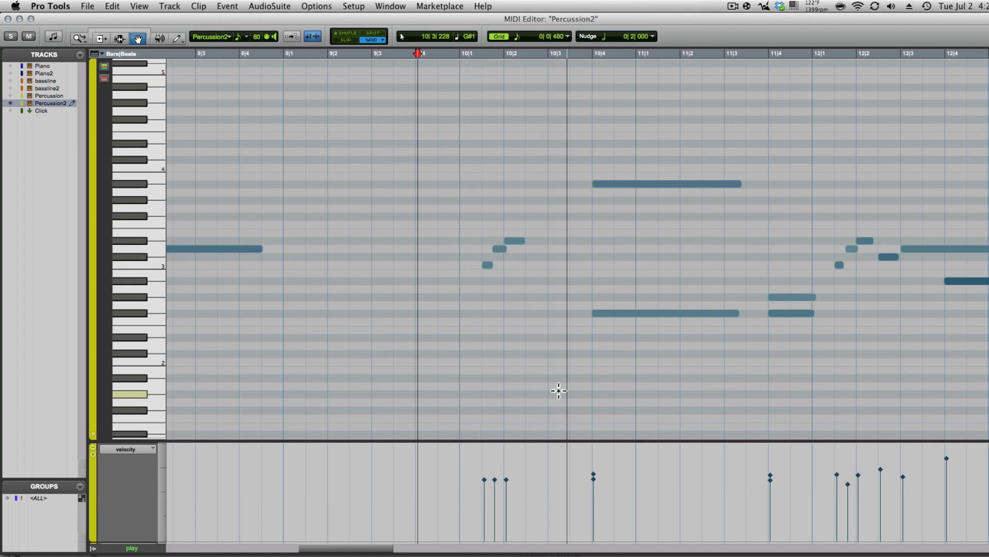
pyautogui.hscroll(4, 504, 321)
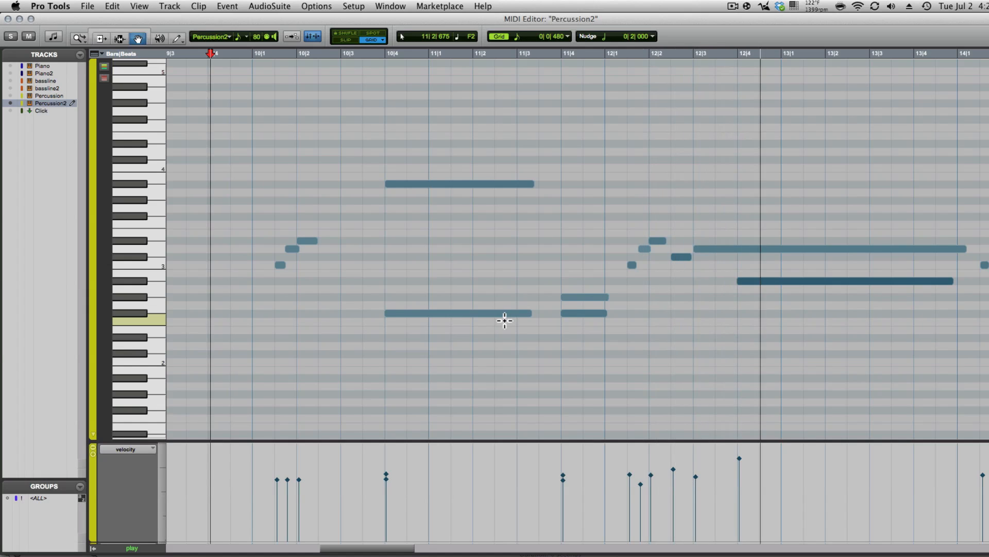
pyautogui.hscroll(3, 505, 321)
pyautogui.hscroll(2, 505, 322)
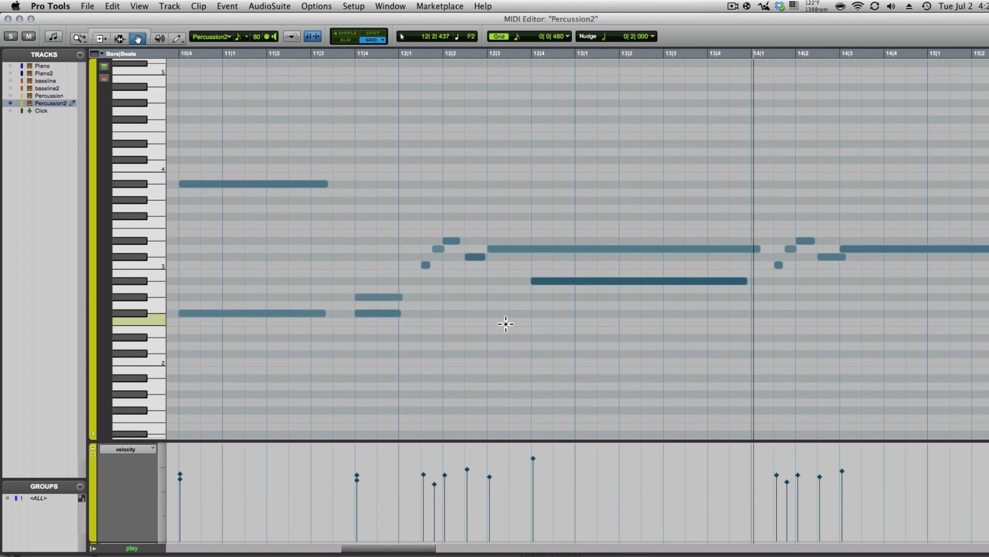
pyautogui.hscroll(2, 505, 324)
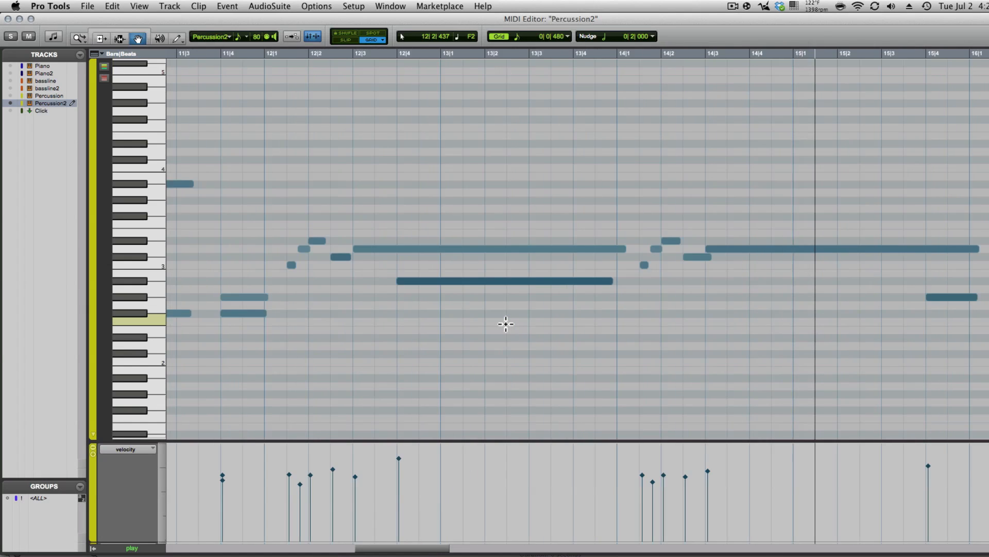
pyautogui.hscroll(1, 506, 323)
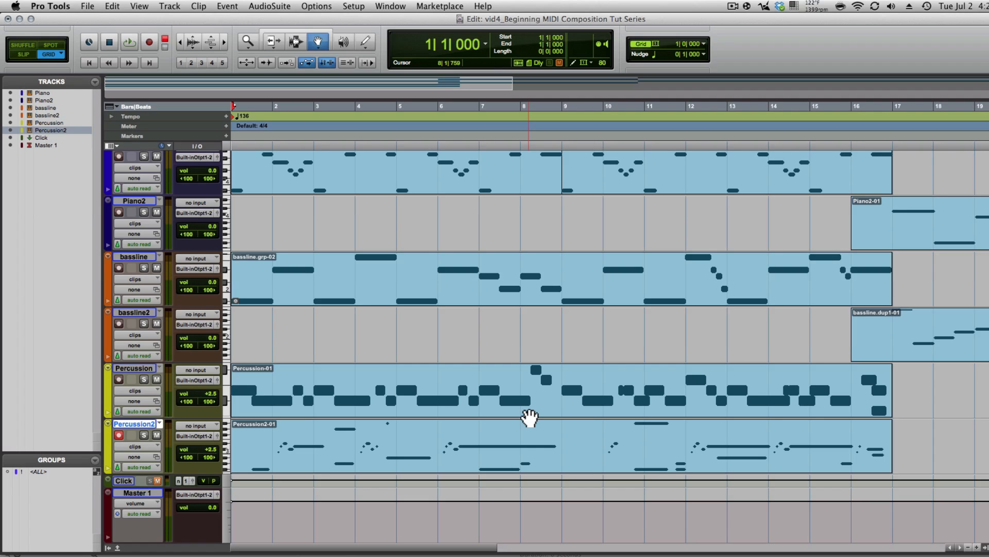
# - Play the full arrangement in the Edit window, stop it, and deselect the Percussion2 track
pyautogui.press('space')
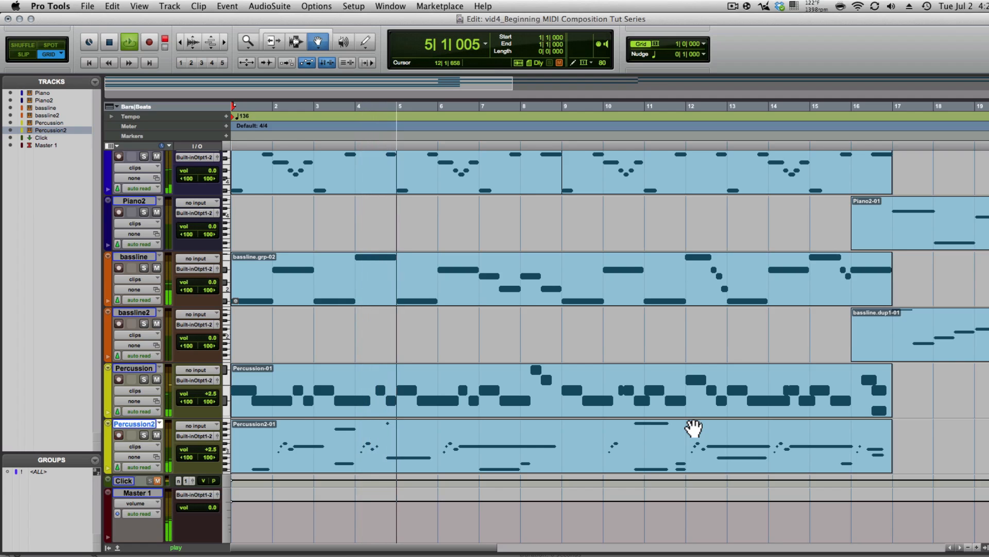
pyautogui.press('space')
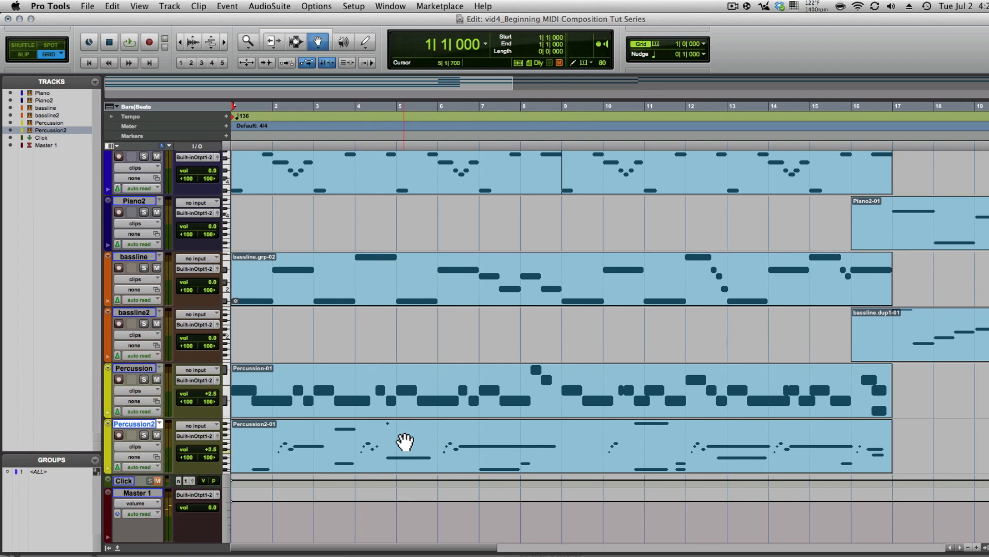
pyautogui.click(146, 424)
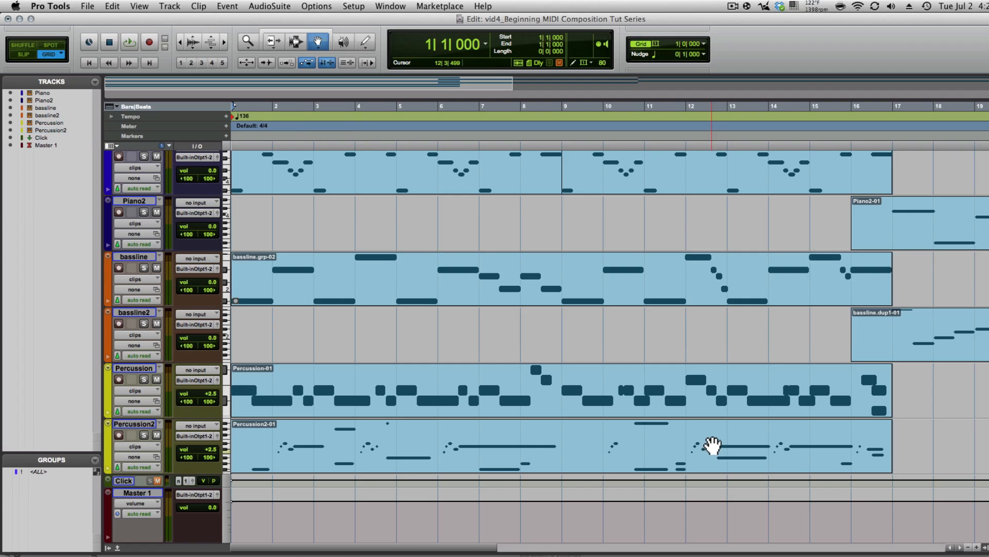